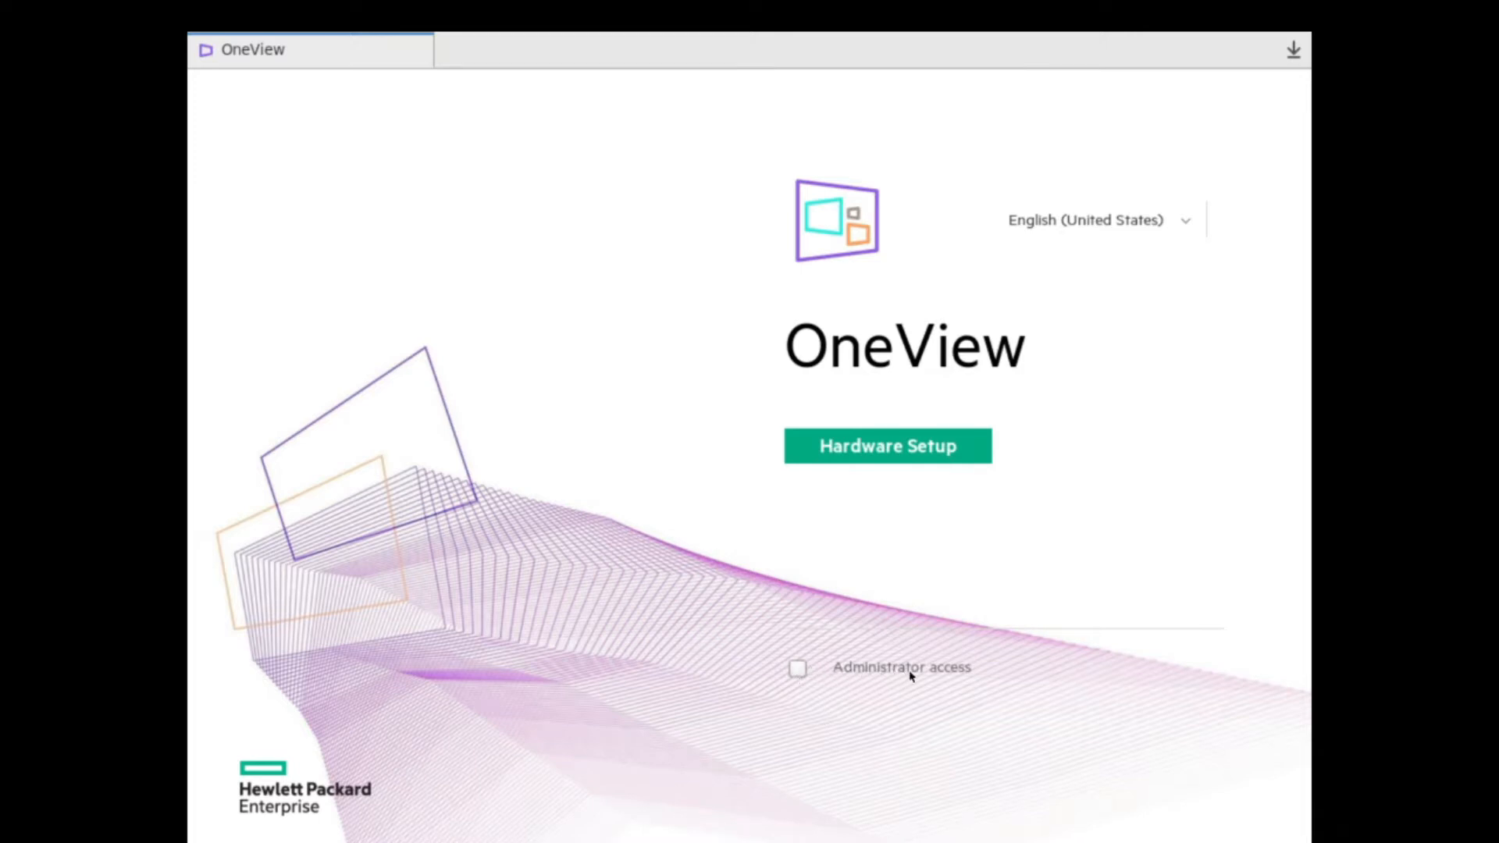
Accept the license agreement with Administrator access and acknowledge the OneView Support notice.
click(794, 669)
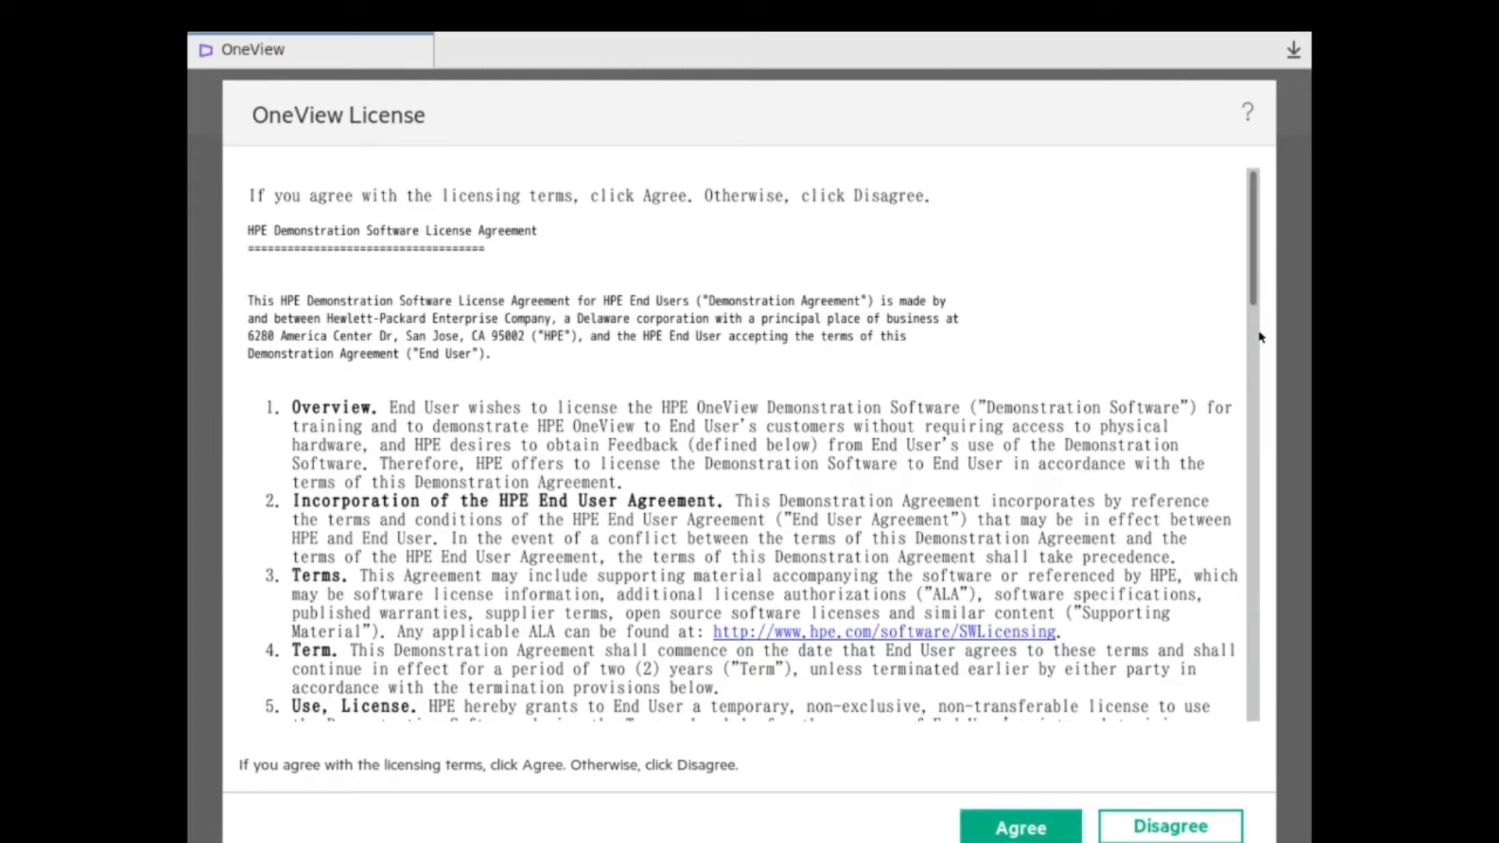
scroll(1263, 390, down, 5)
scroll(1264, 488, down, 10)
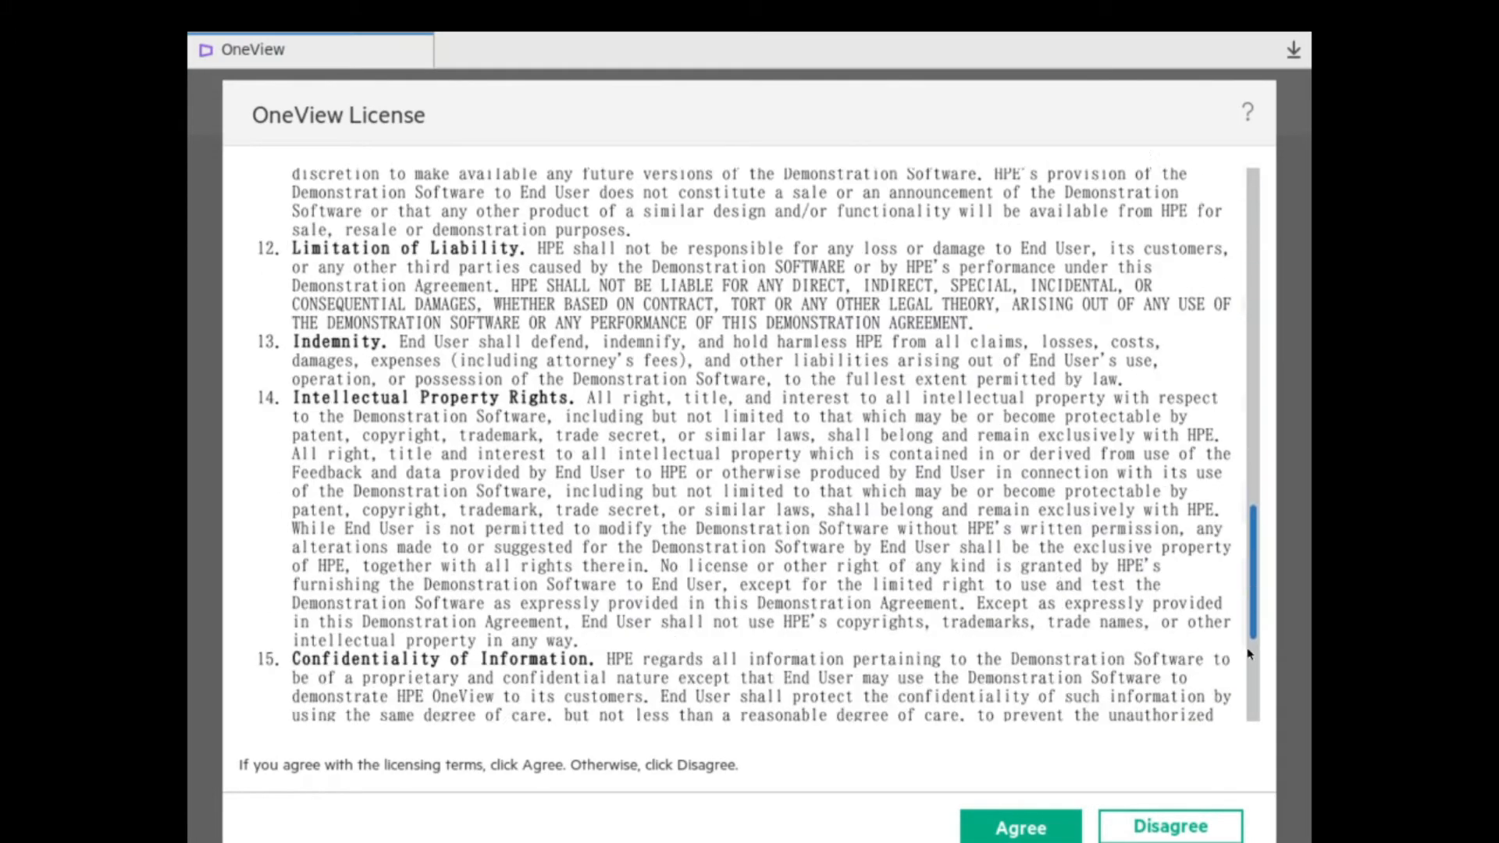
click(1021, 828)
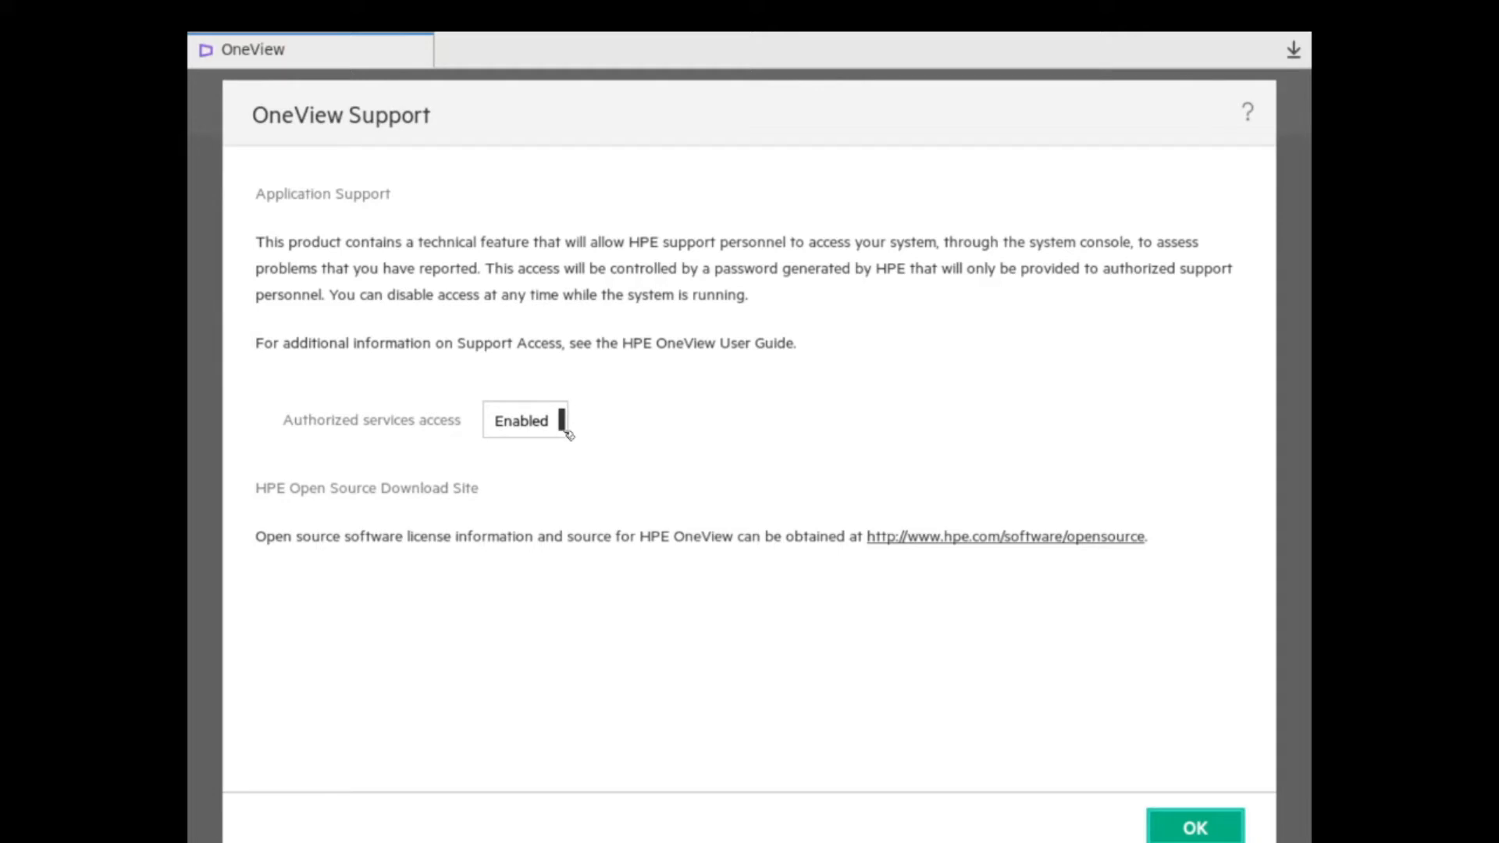
click(1239, 833)
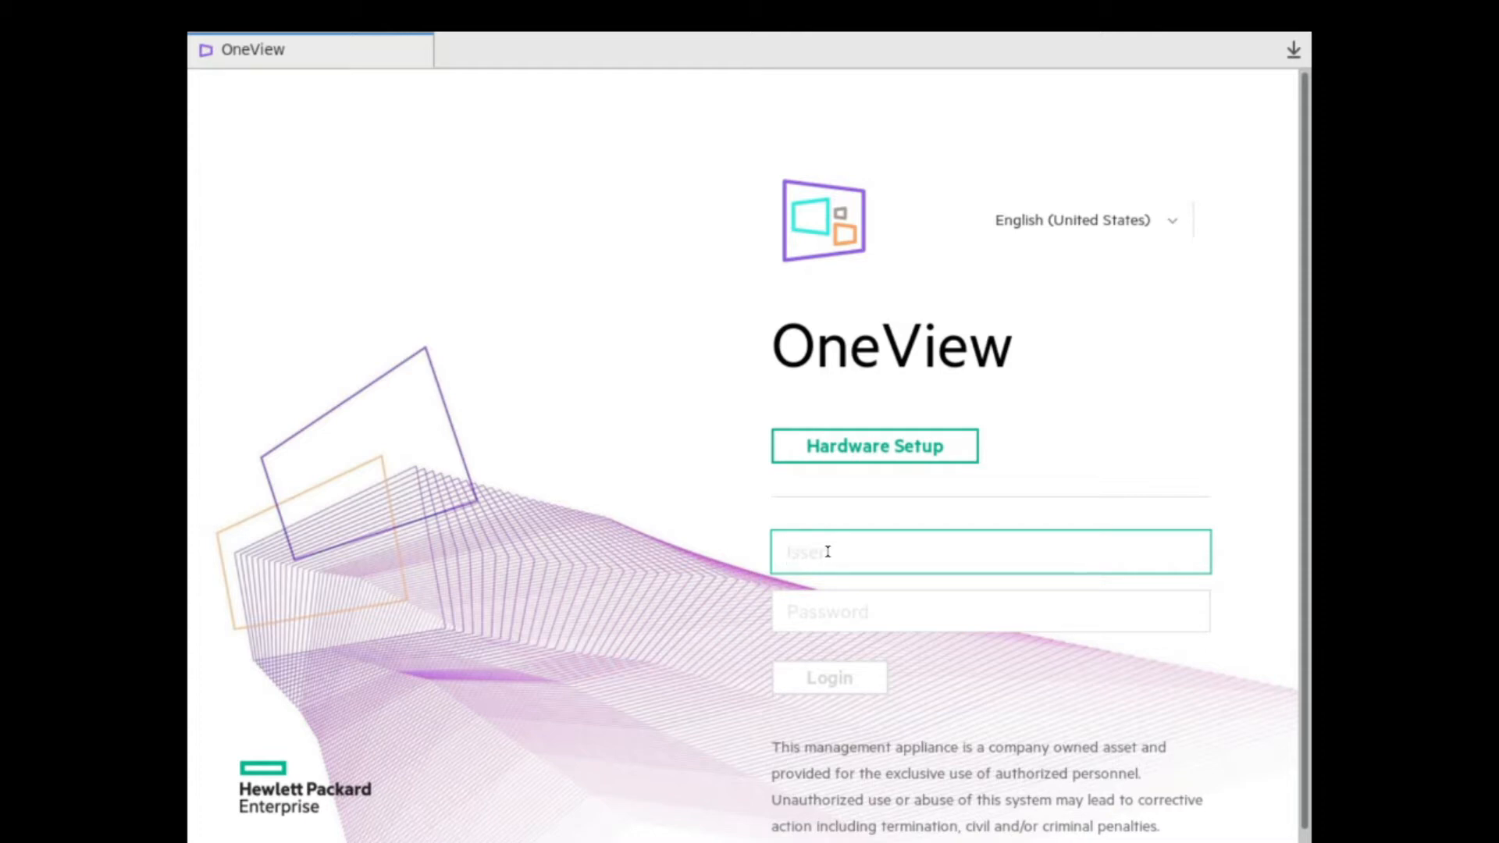
Log in as Administrator with the default password.
text(Administrator)
key(Tab)
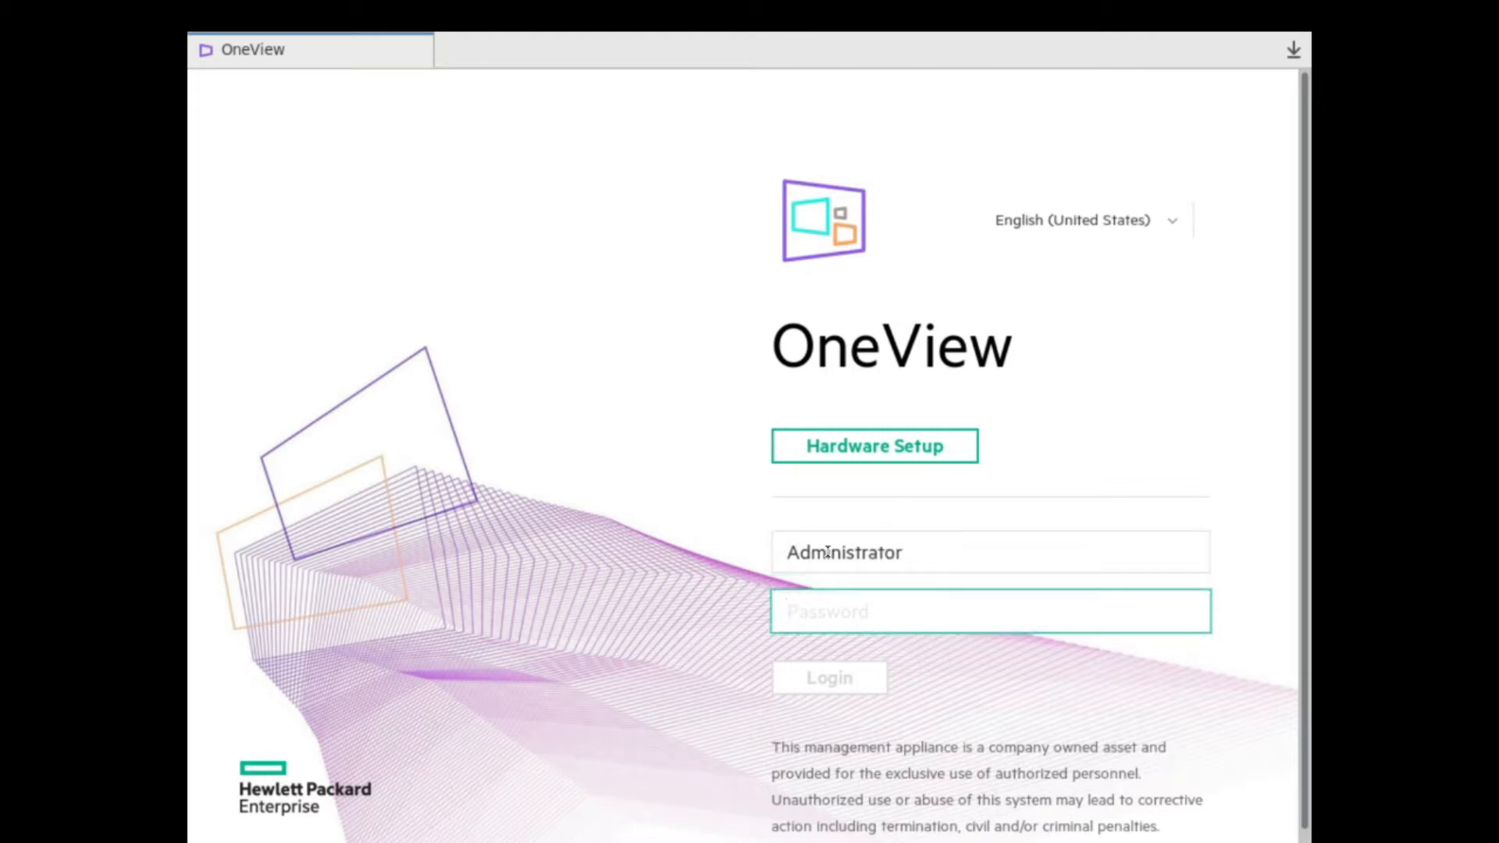
text(•••••)
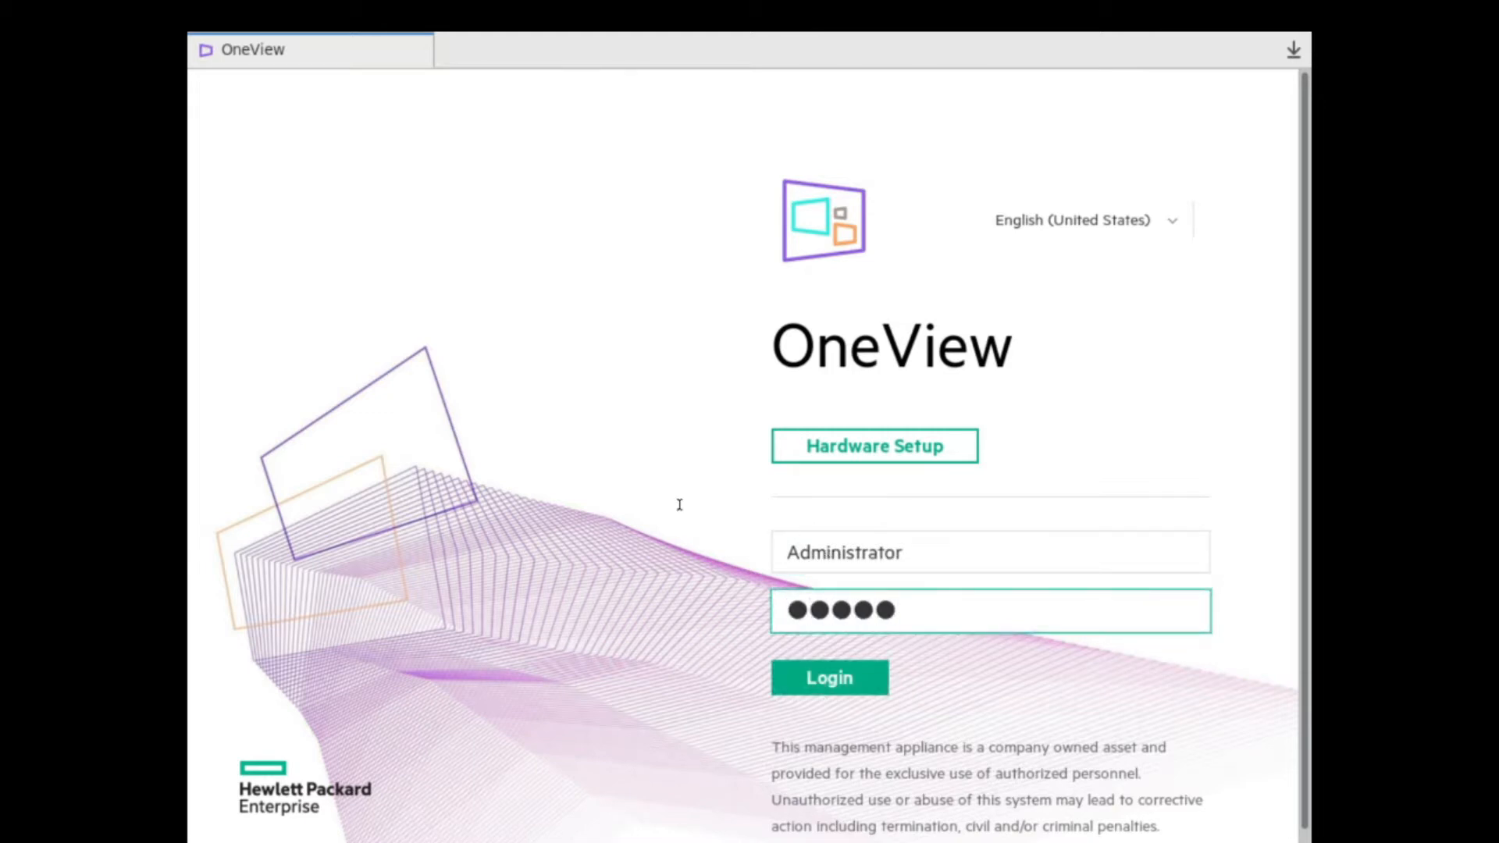
click(857, 690)
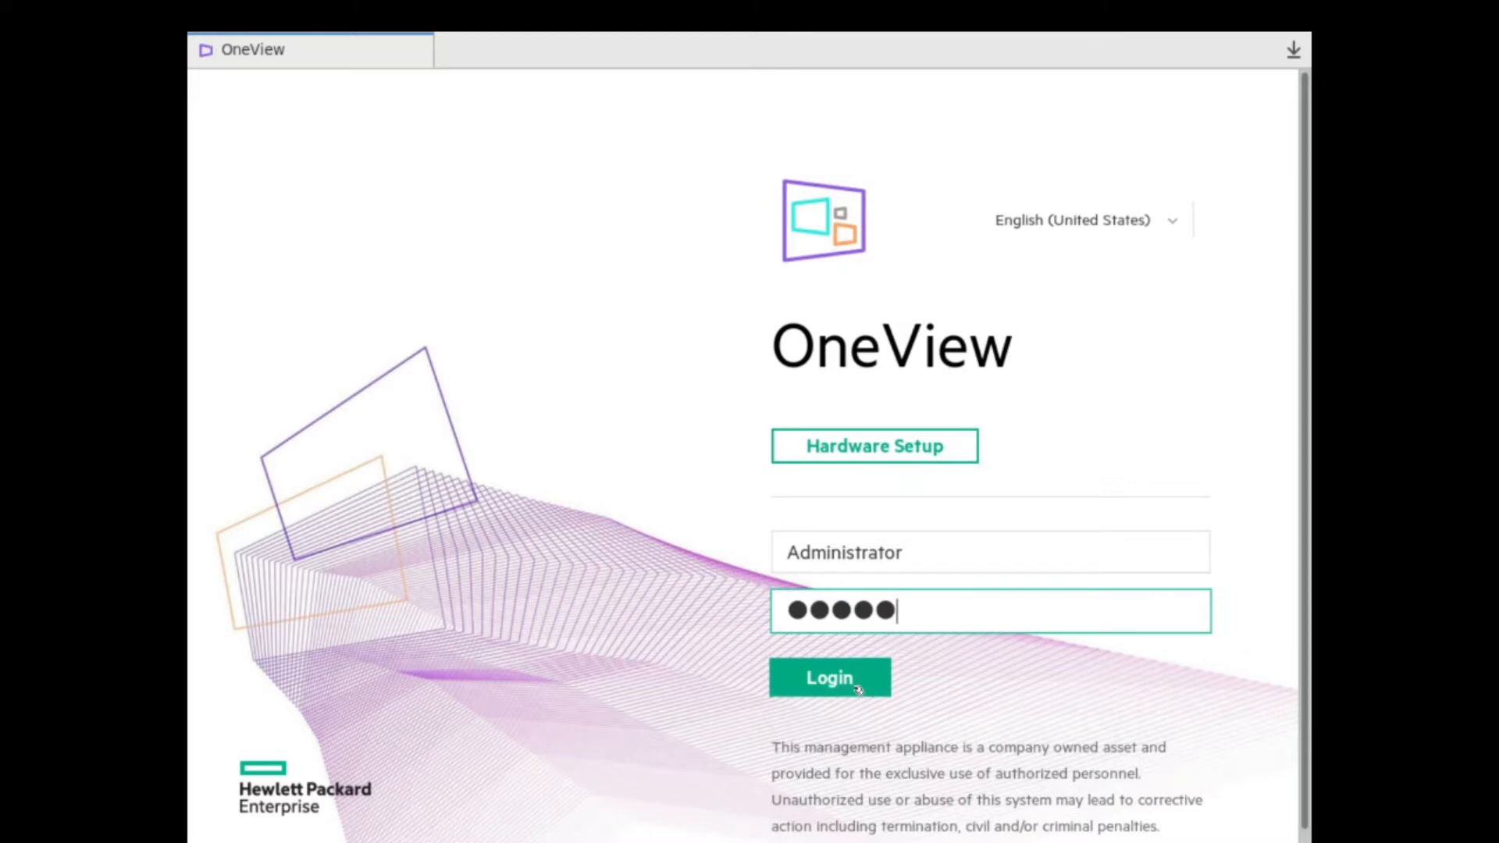
click(857, 686)
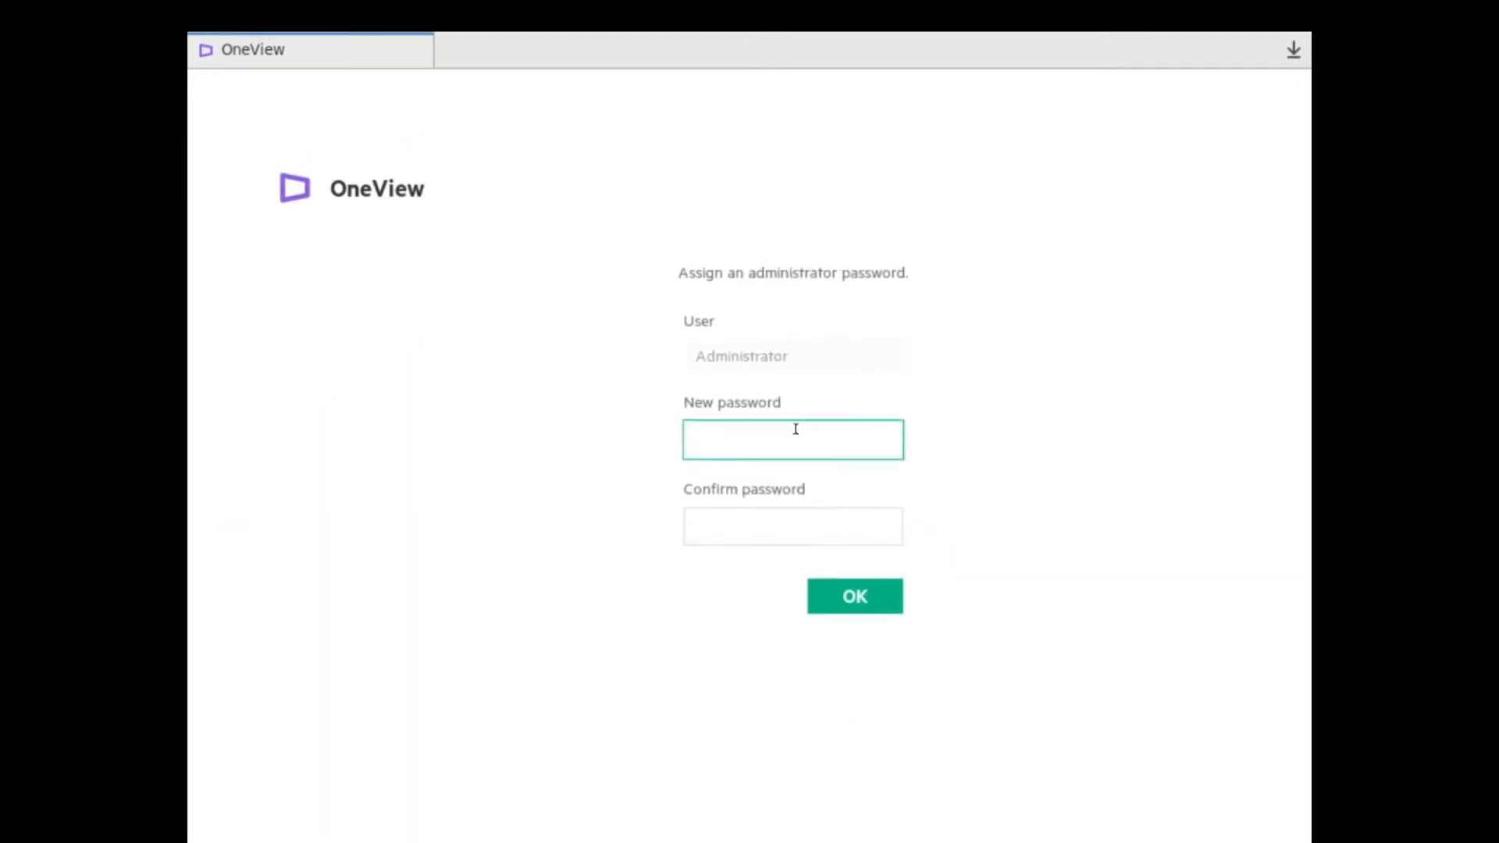
Assign and confirm a new administrator password.
text(●●●●●●●●●●●)
key(Tab)
text(●●●●●●●●●)
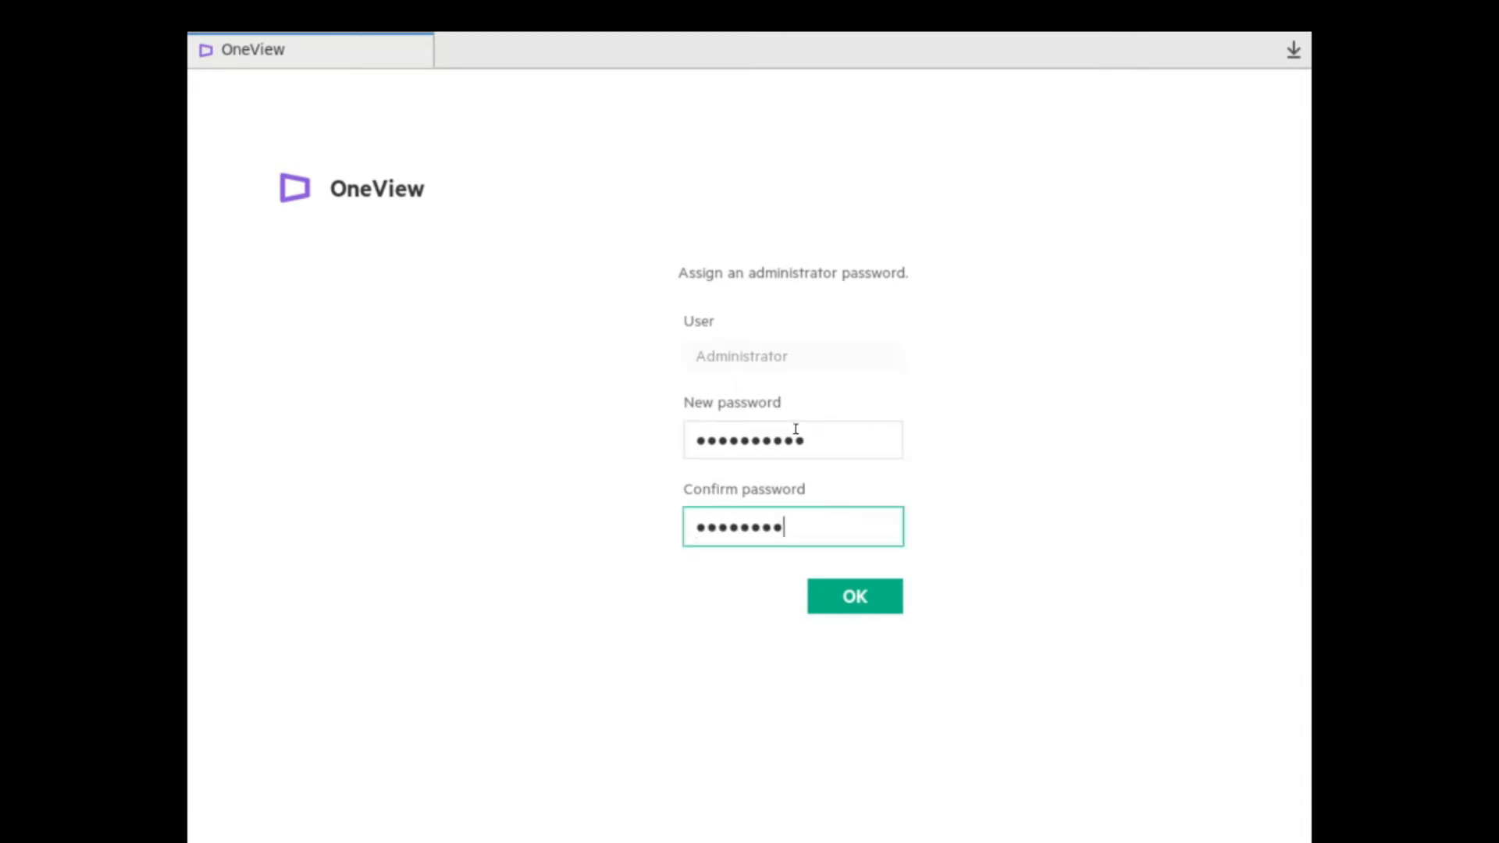
text(●●)
key(Return)
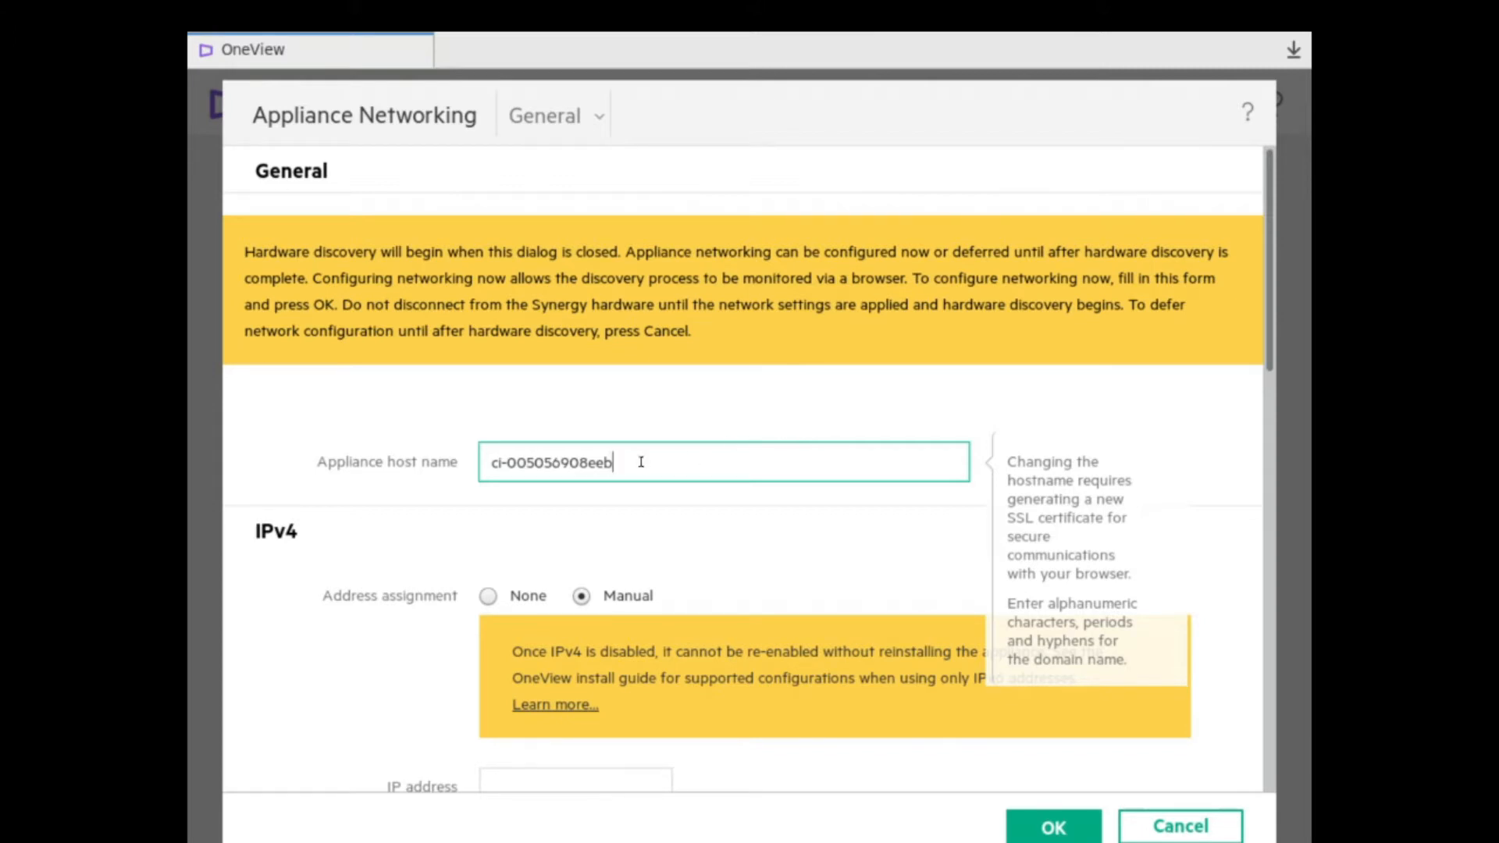
Replace the generated appliance host name with OVSynergy.plds.es.
drag(640, 461, 453, 449)
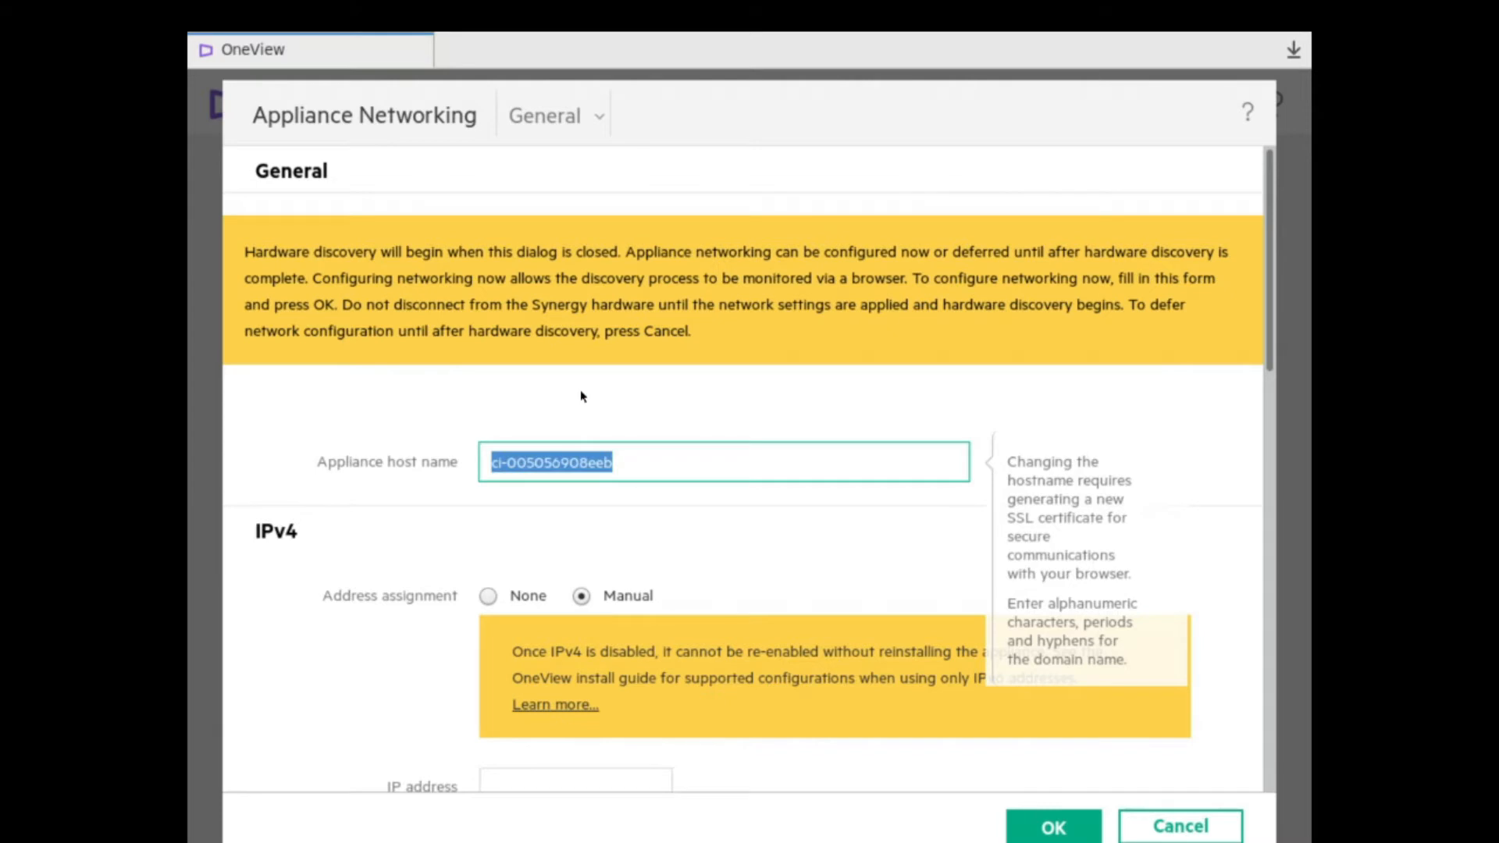
text(OVSy)
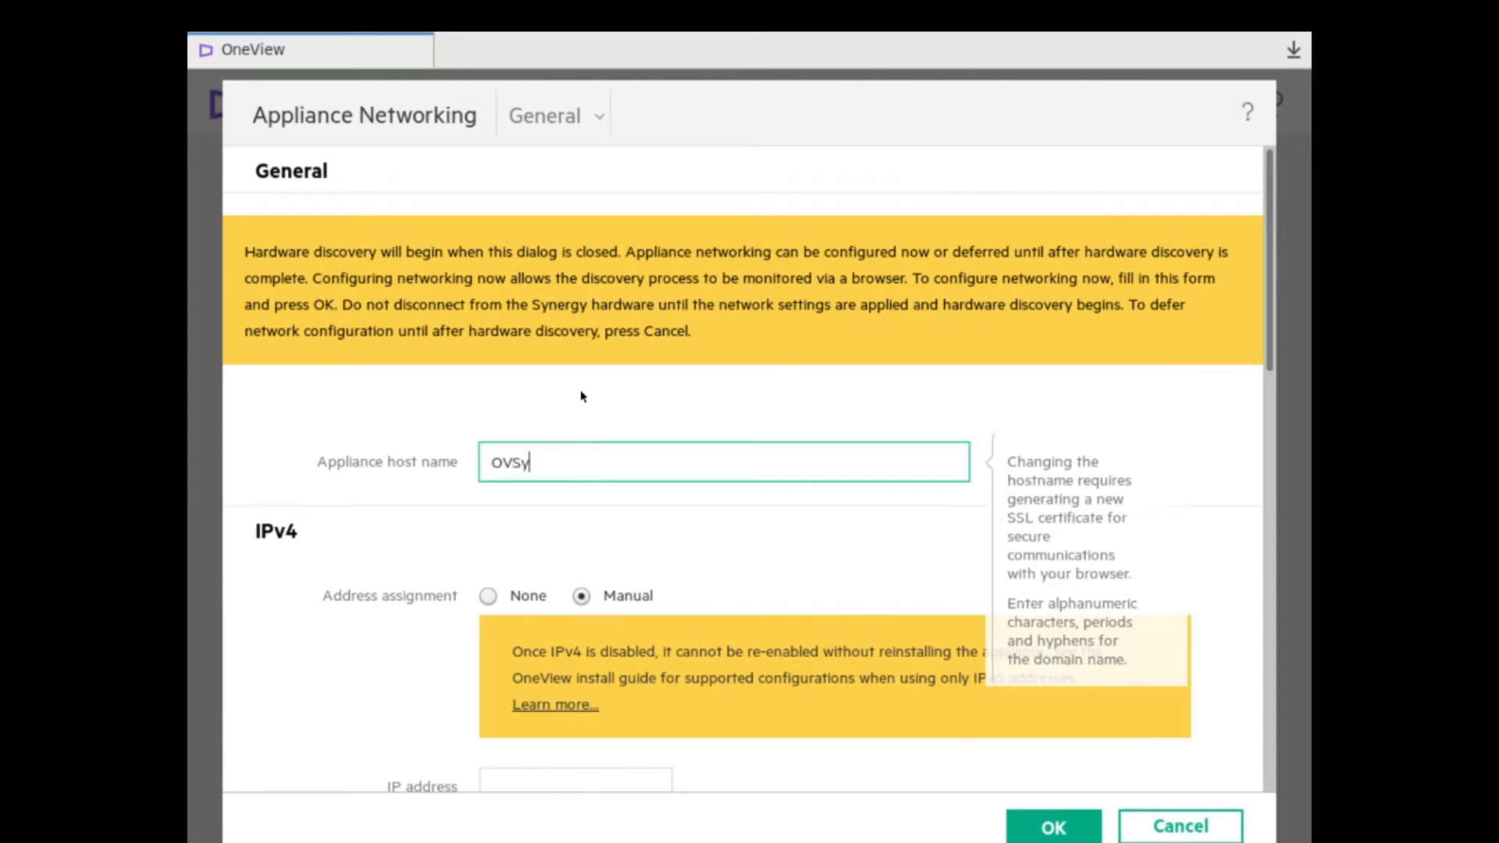
text(nergy.plds.es)
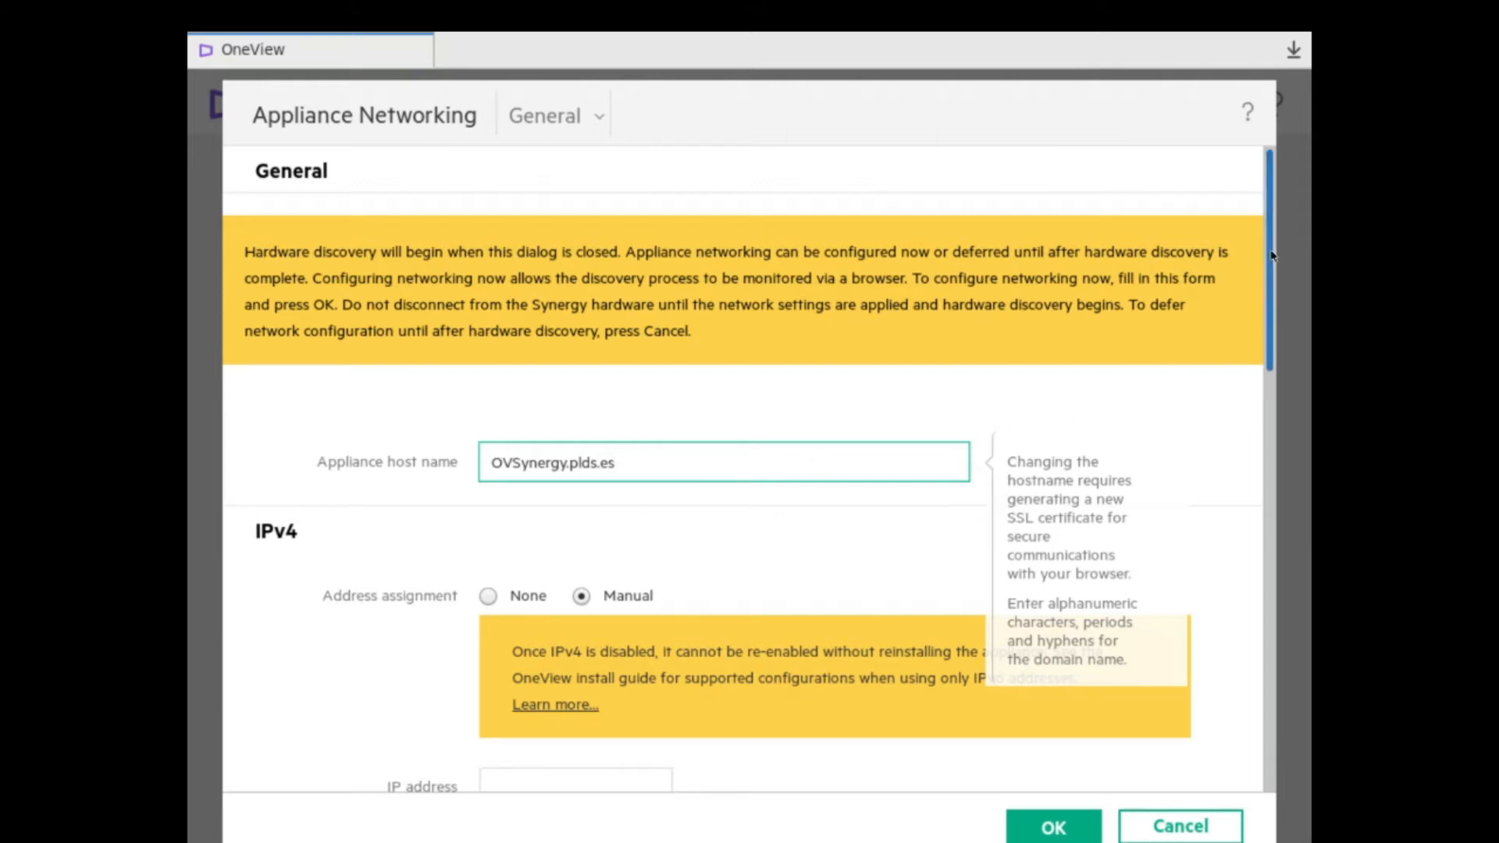
drag(1272, 255, 1271, 326)
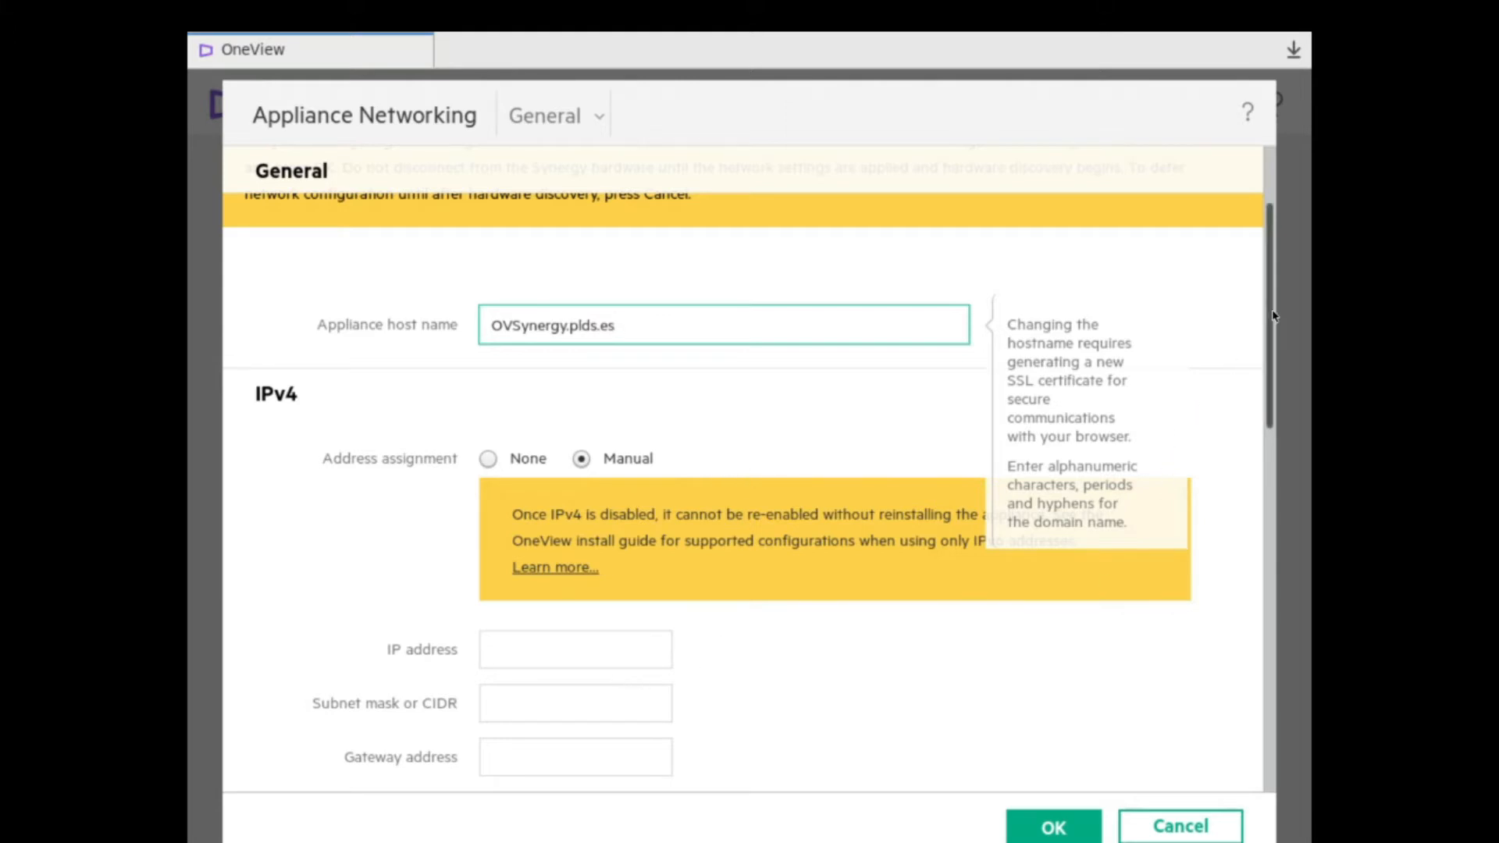
drag(1269, 322, 1273, 412)
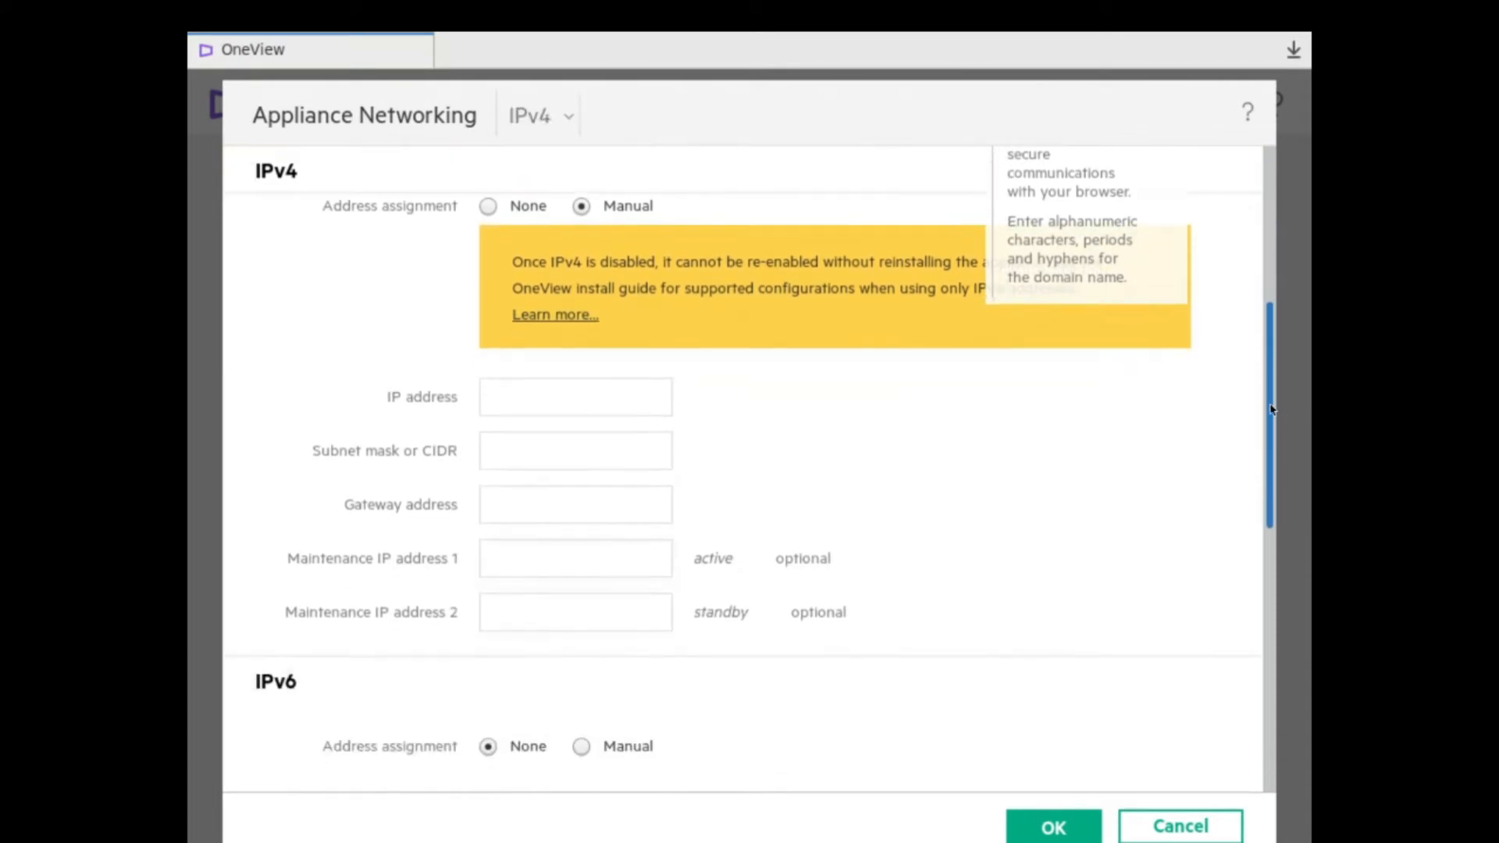
Set appliance IPv4 address 192.168.1.10, subnet mask 255.255.255.0 and gateway 192.168.1.1.
click(508, 407)
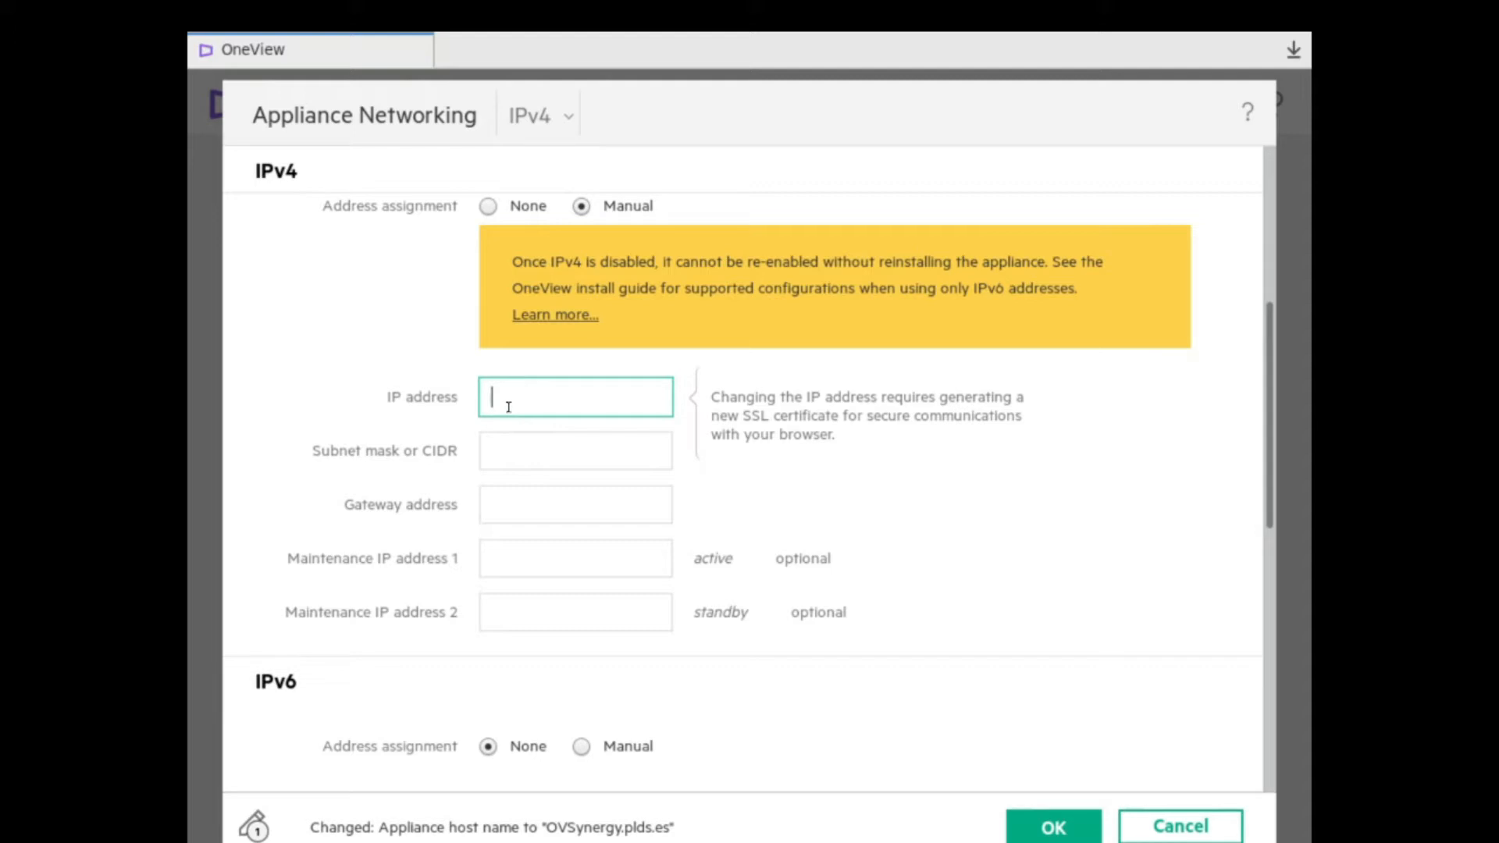
text(192.168.1.10)
click(522, 448)
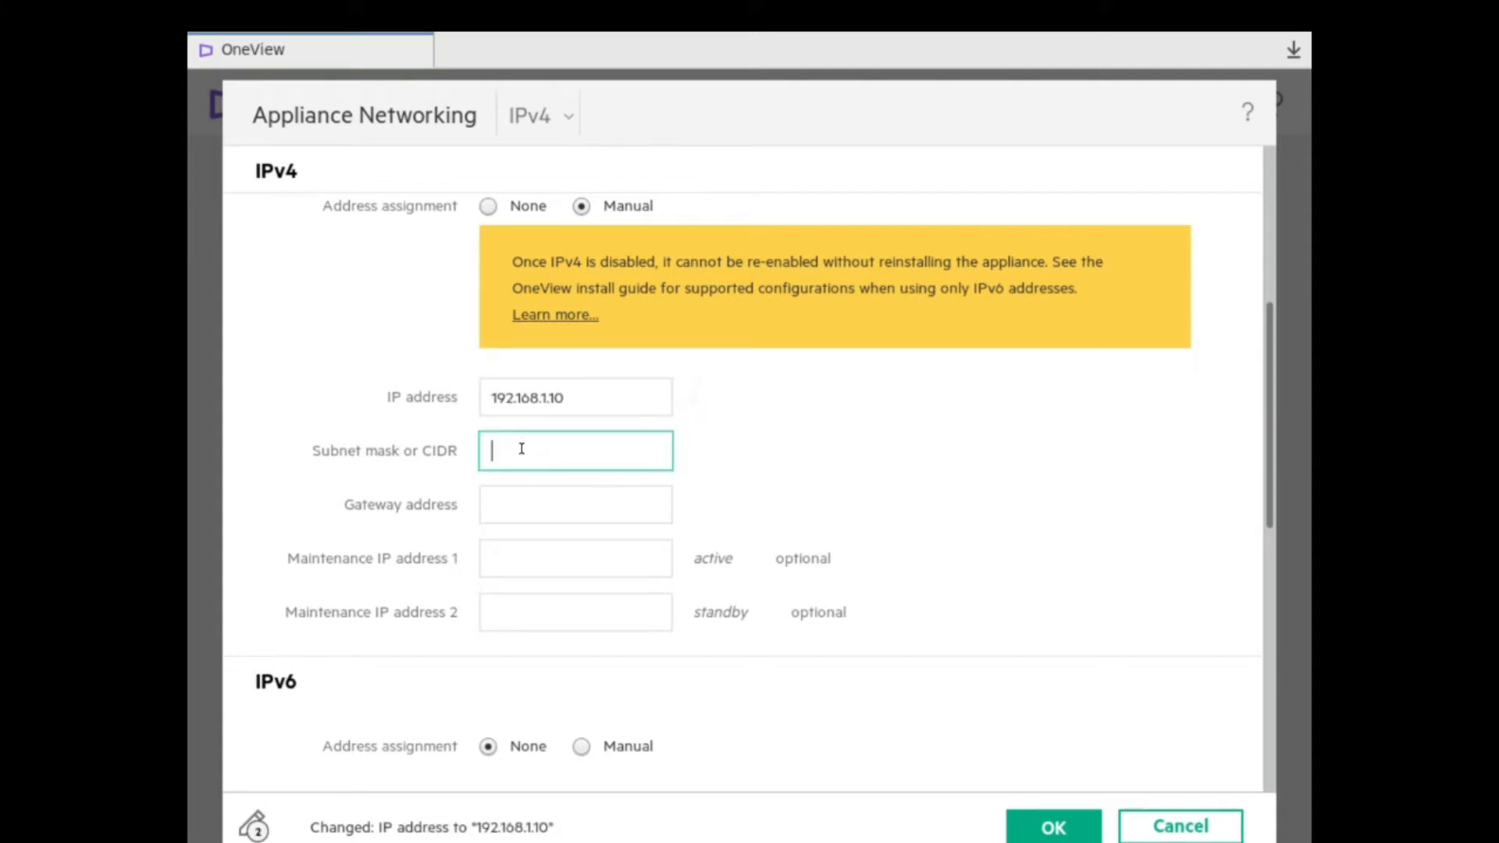
text(255)
text(5.255.0)
click(539, 509)
text(192.168.1.1)
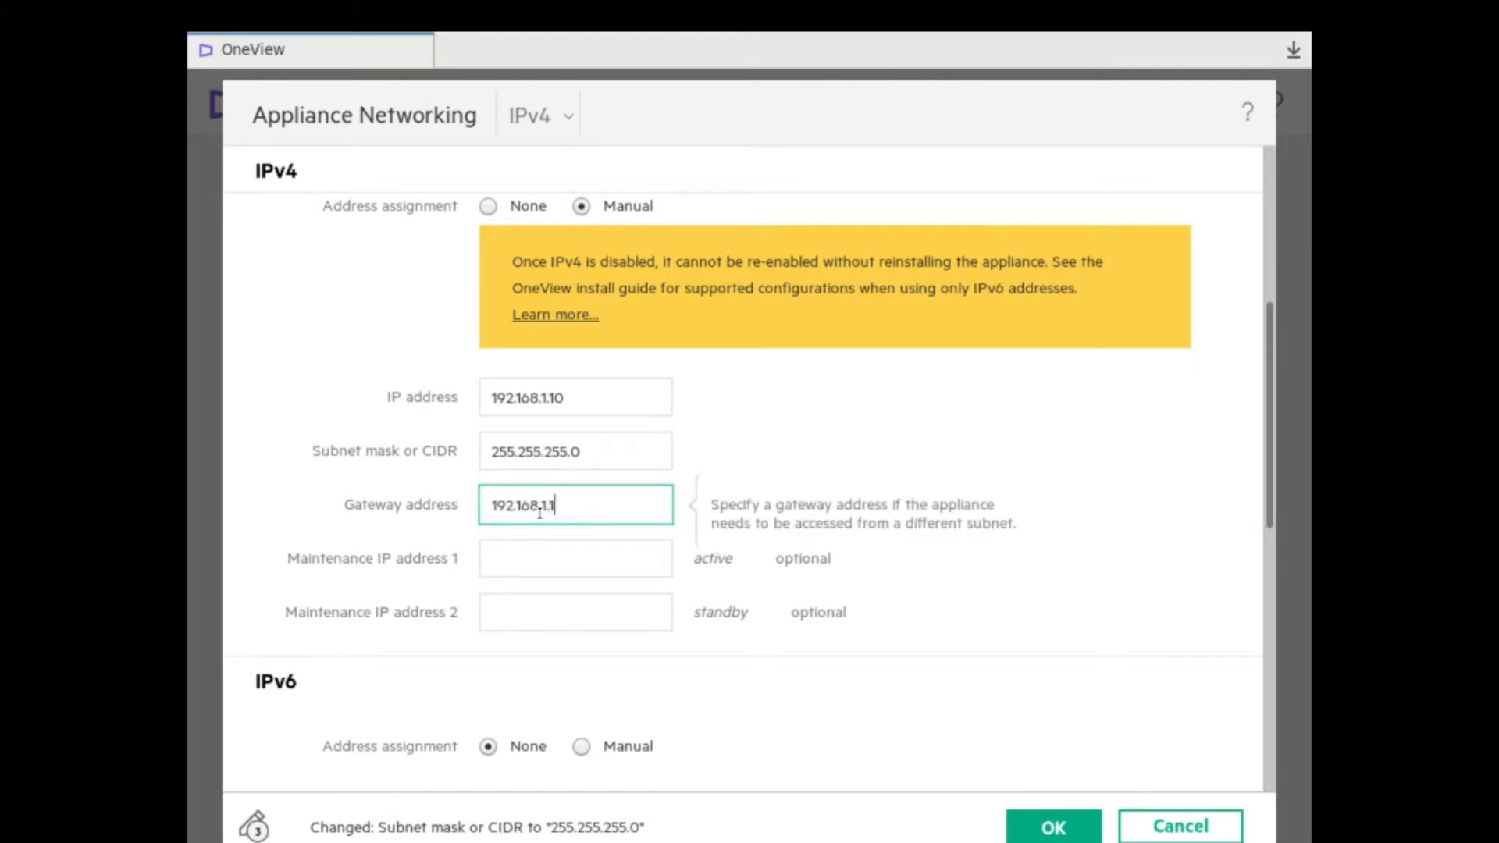
Enter maintenance IP addresses 192.168.1.11 and 192.168.1.12.
click(545, 553)
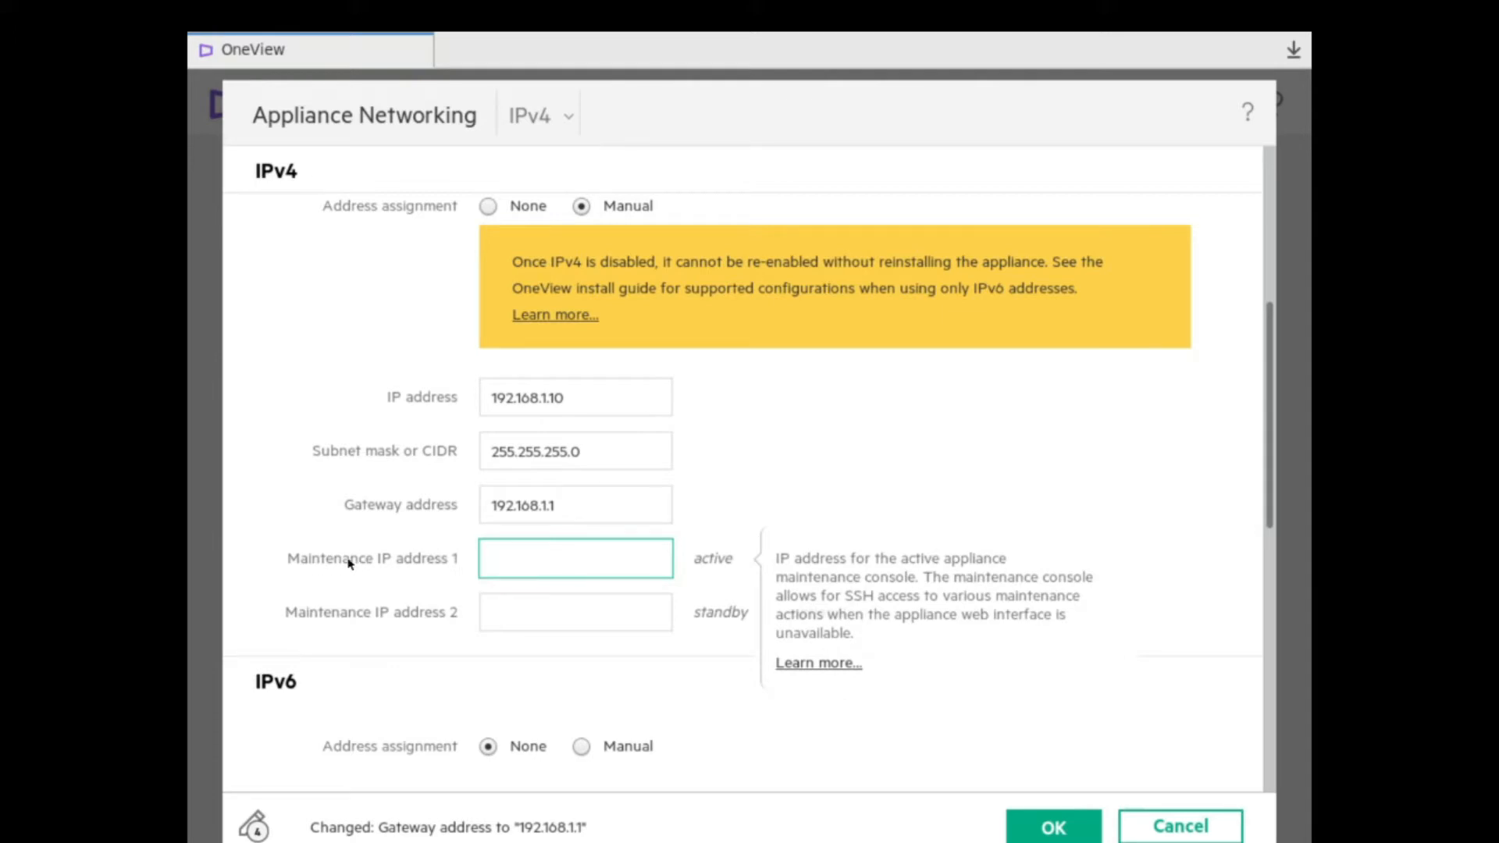
text(192.168.1.11)
click(613, 618)
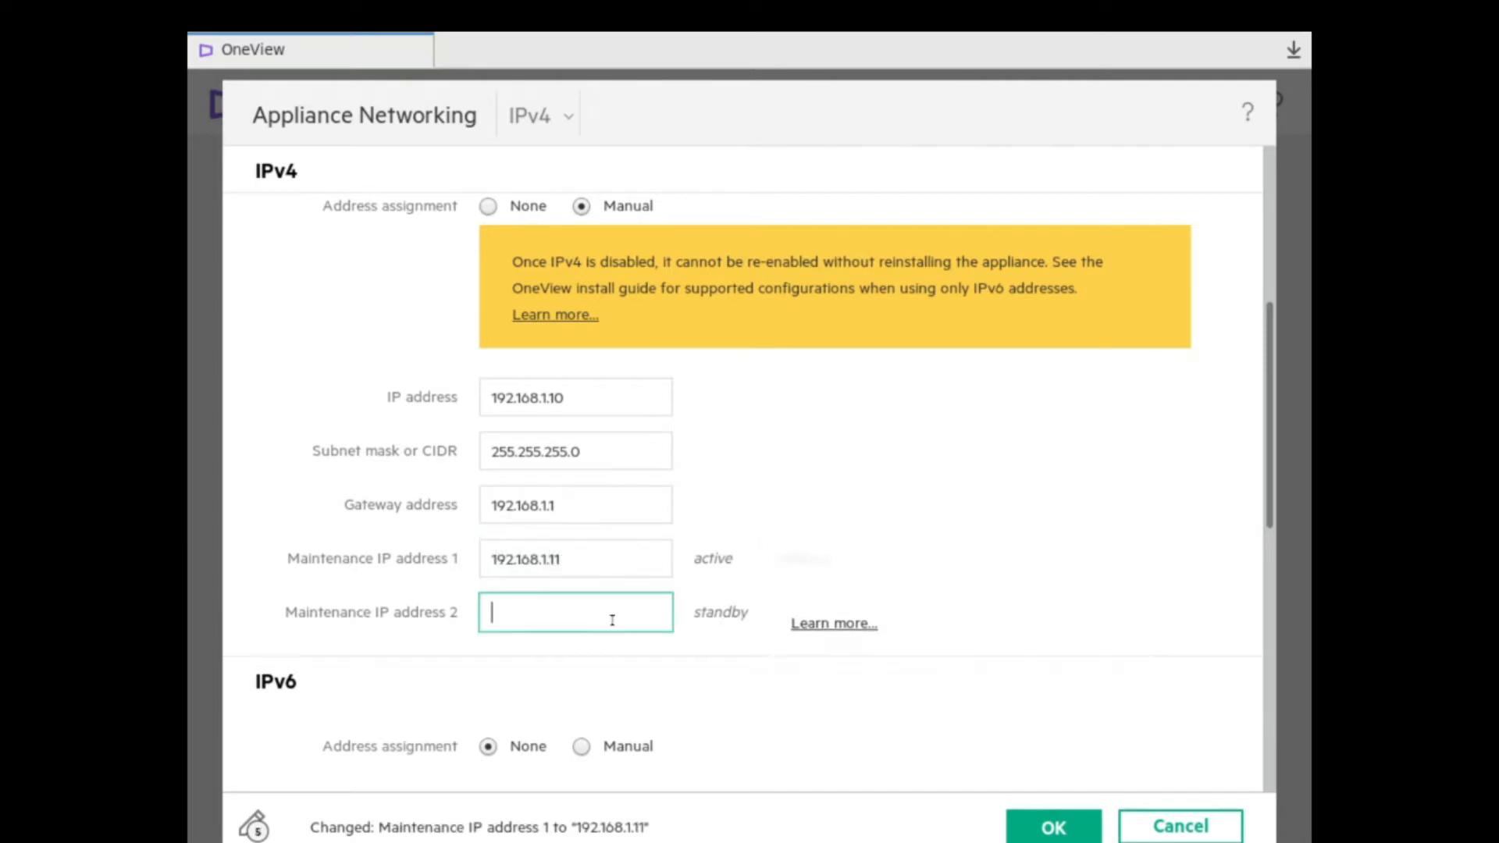
text(192.168.1)
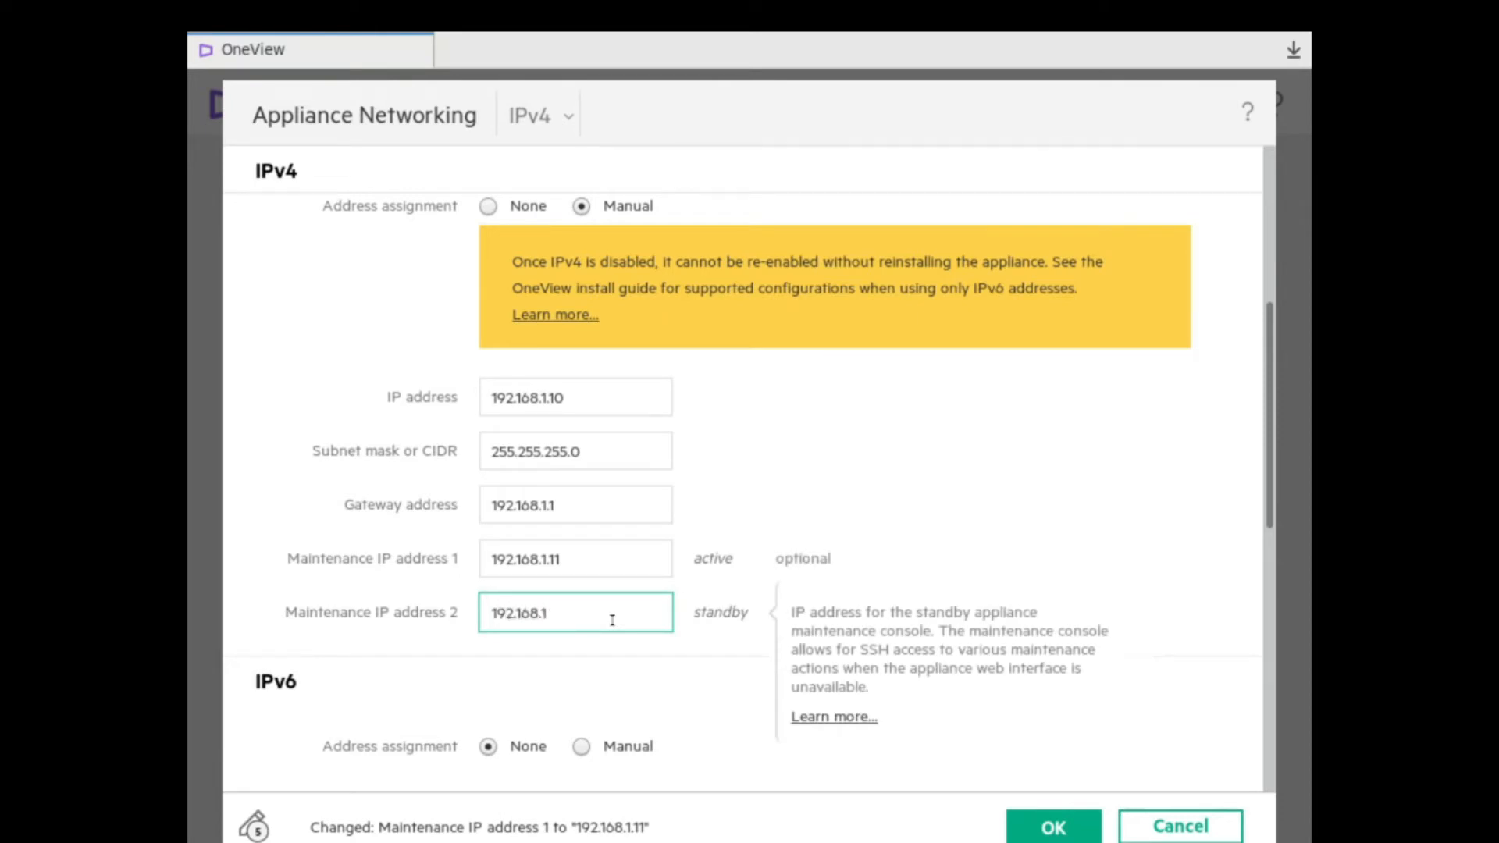
text(.12)
drag(1273, 349, 1272, 451)
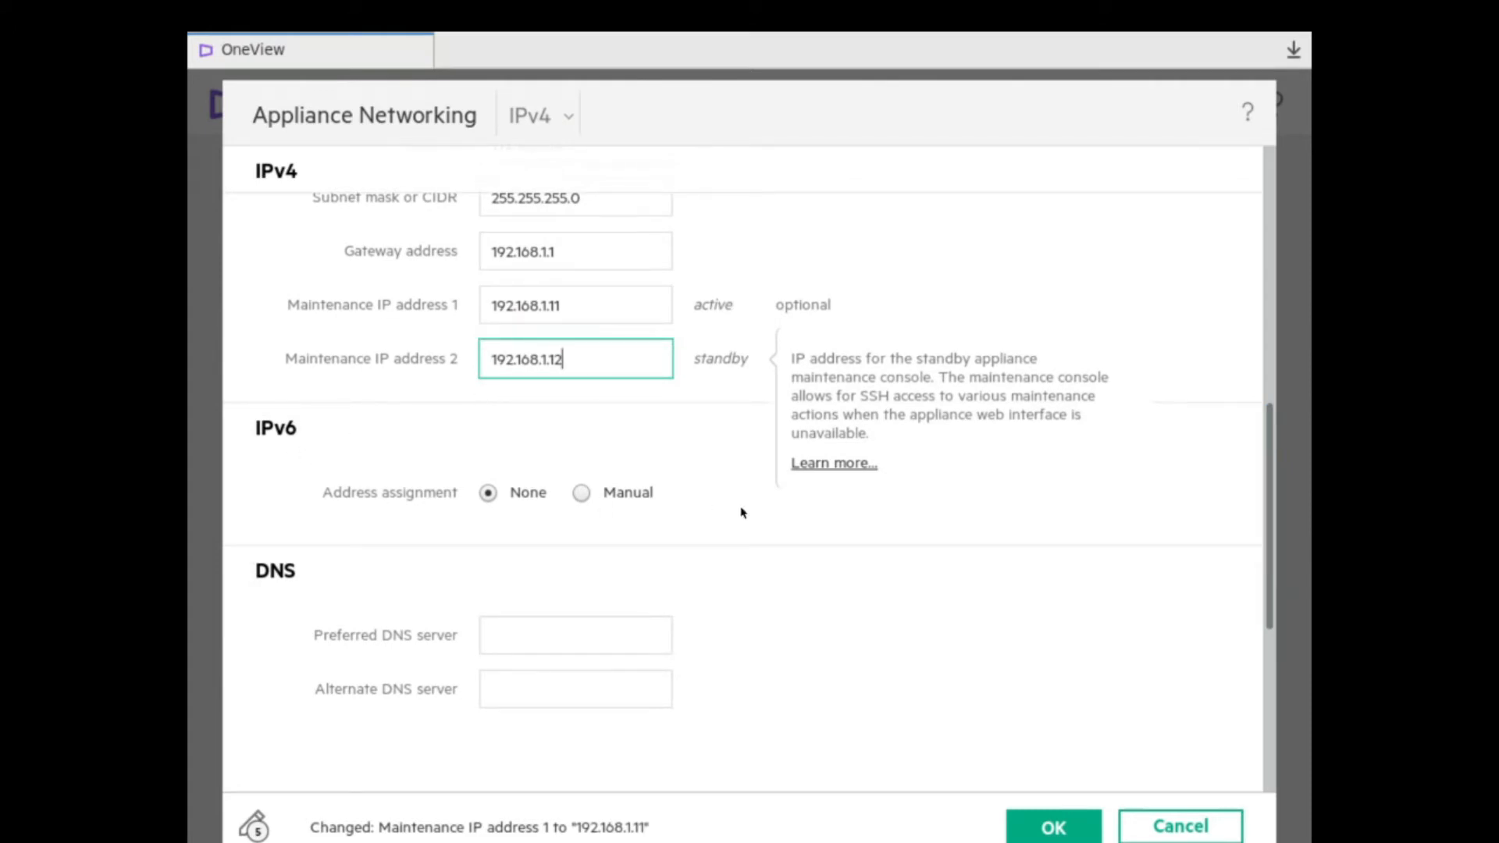
scroll(856, 479, down, 2)
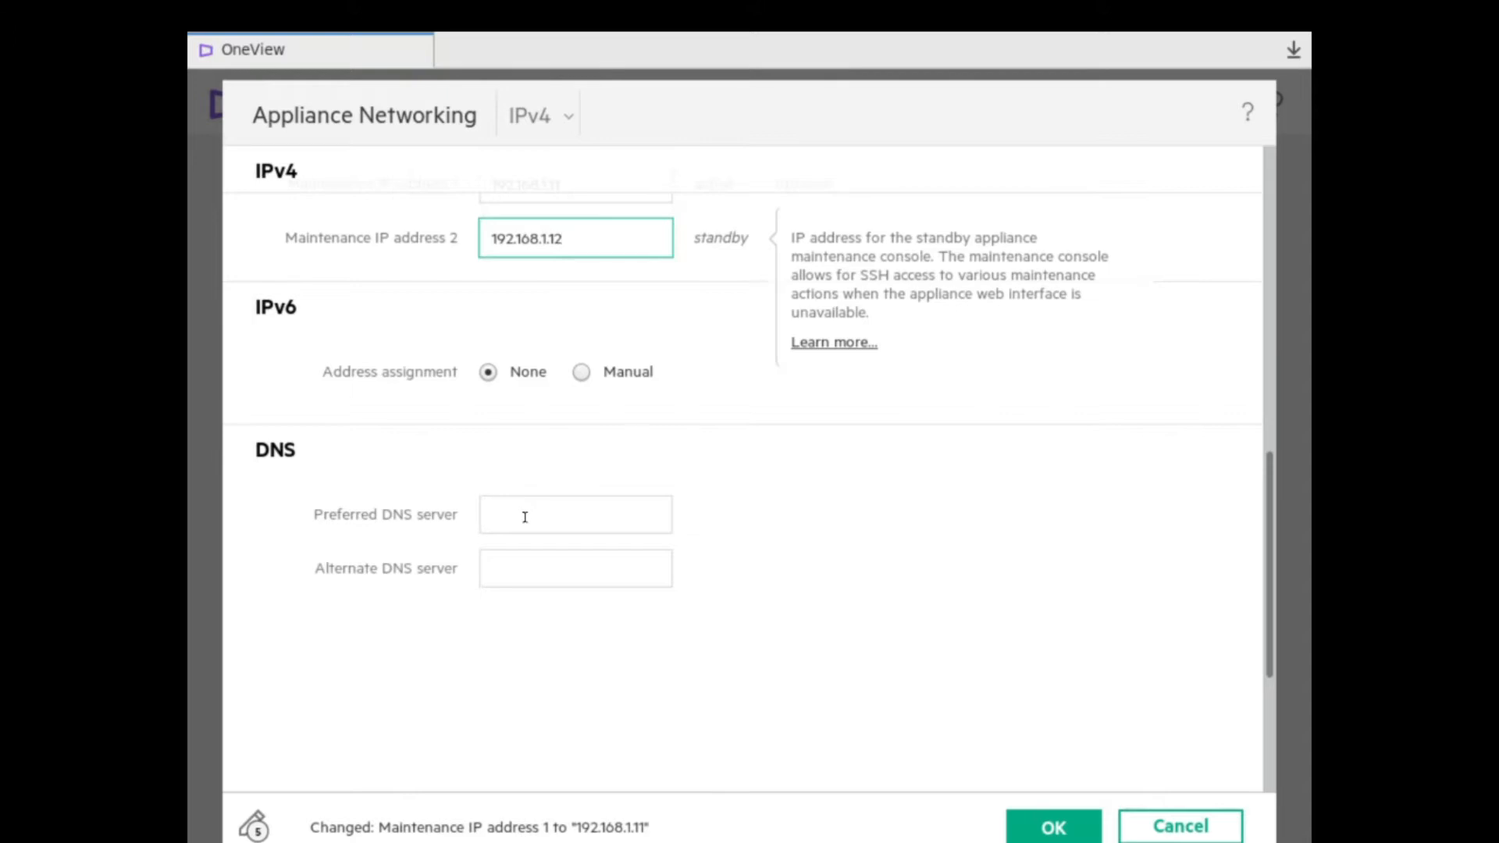
Apply the appliance networking settings.
click(1060, 828)
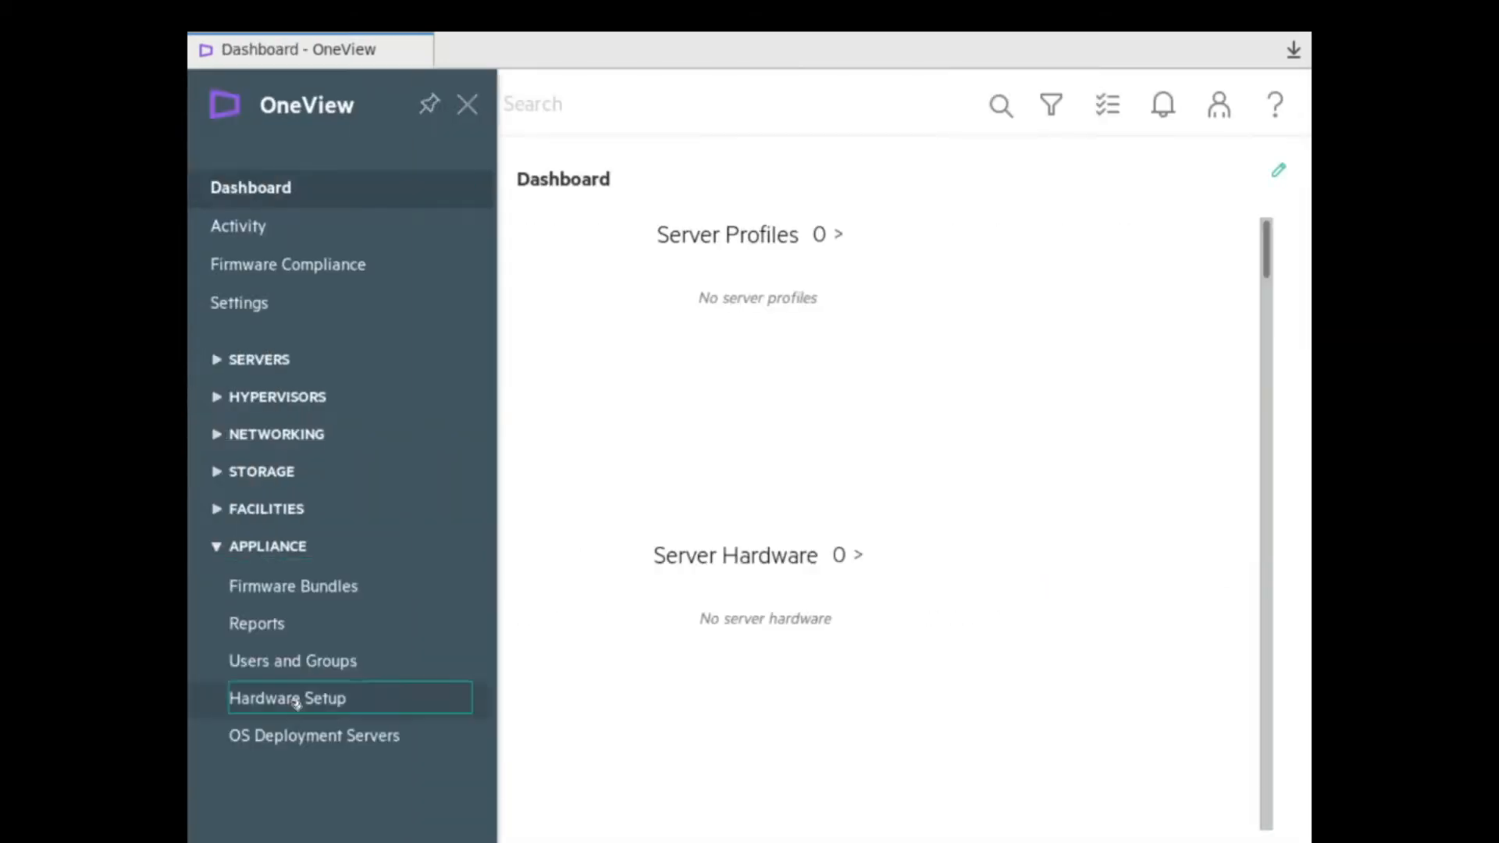
Open the Hardware Setup page from the Appliance section.
click(296, 699)
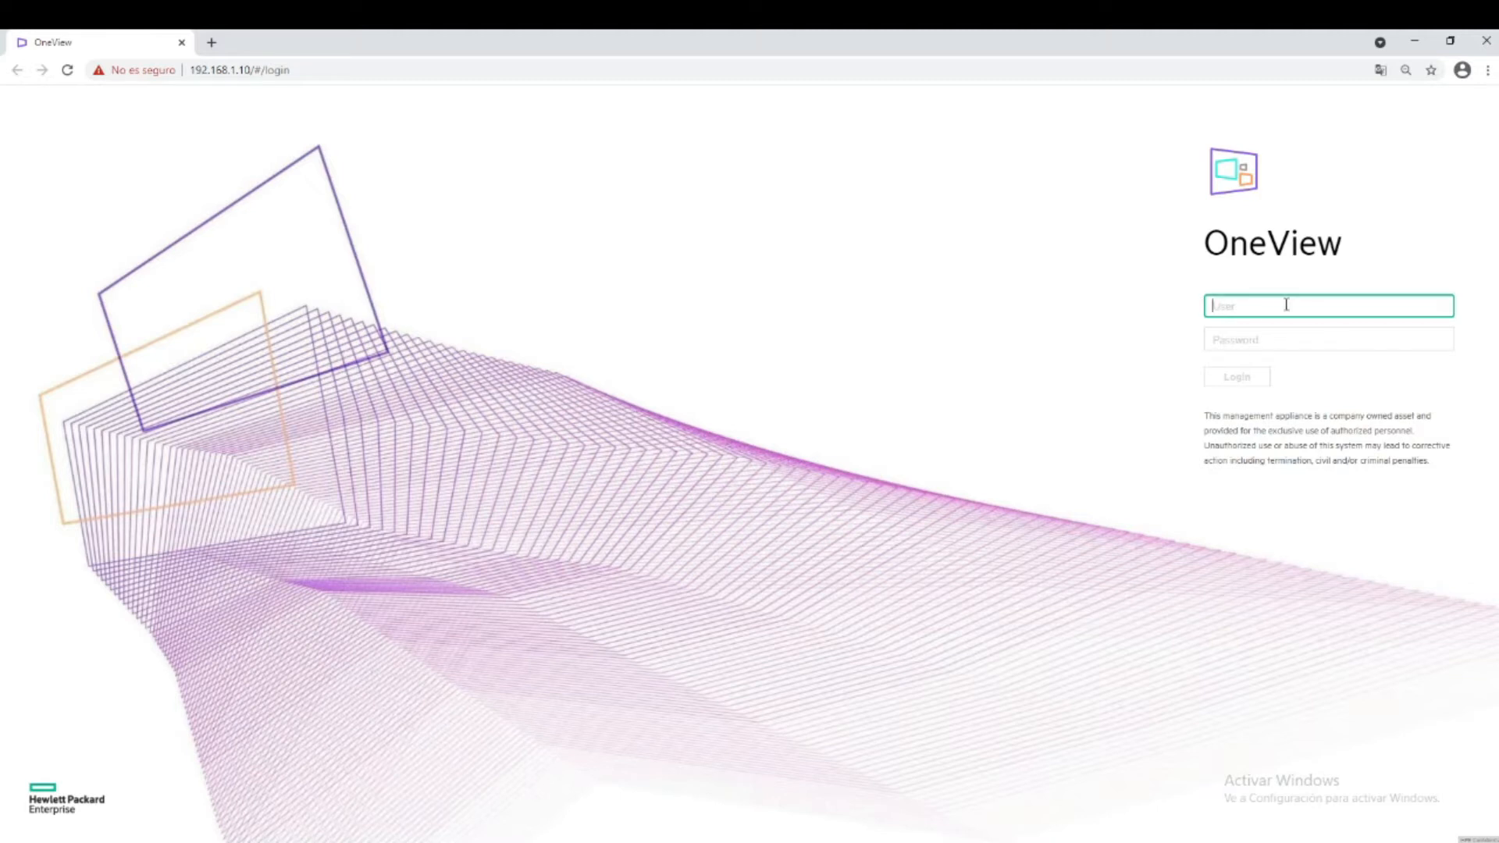
Log back in as Administrator with the new password and open Settings.
text(Administrator)
key(Tab)
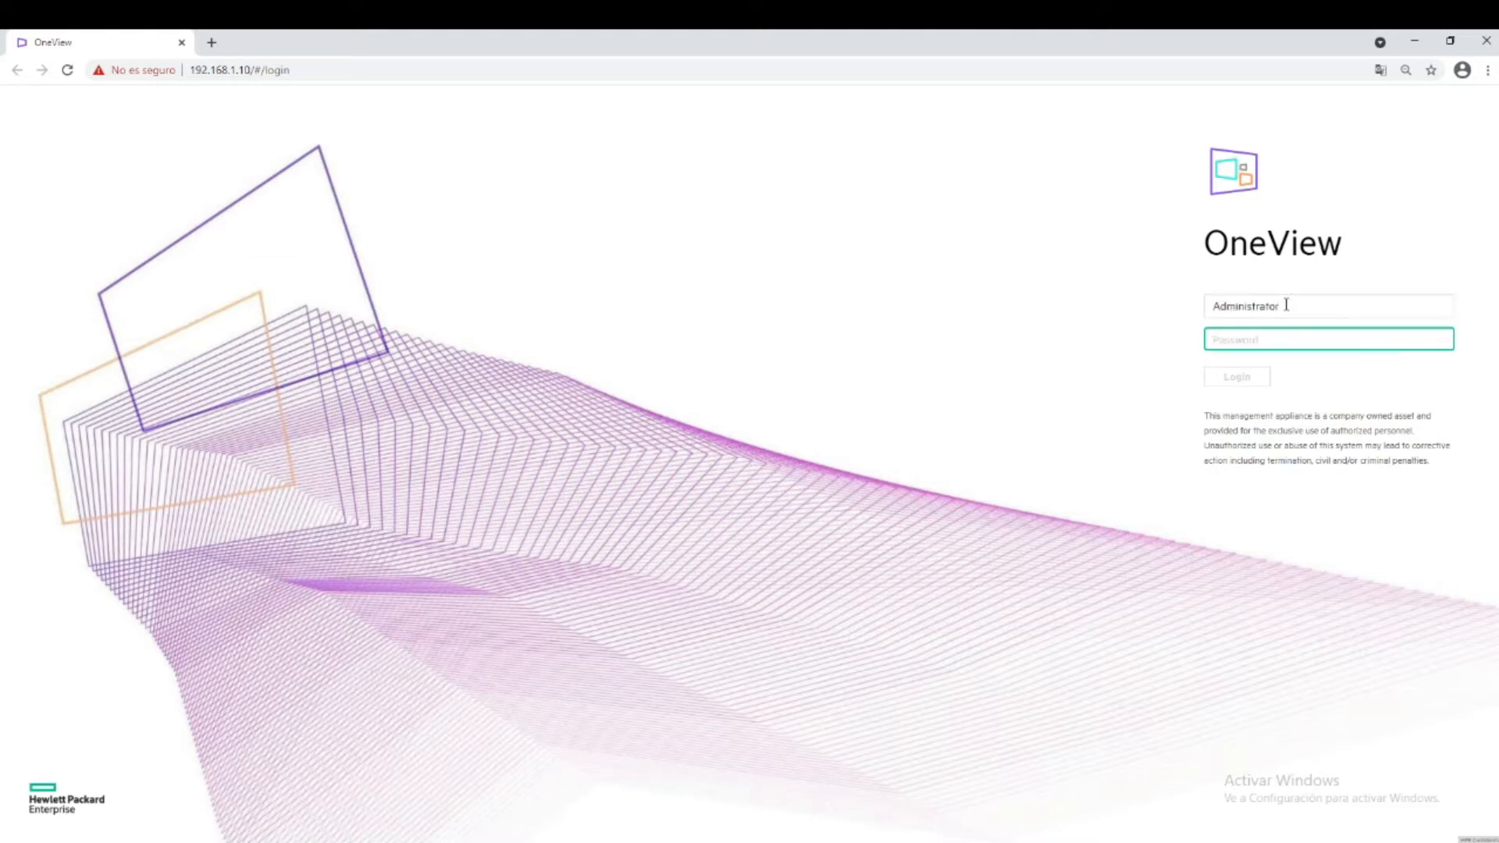
text(••••••••••)
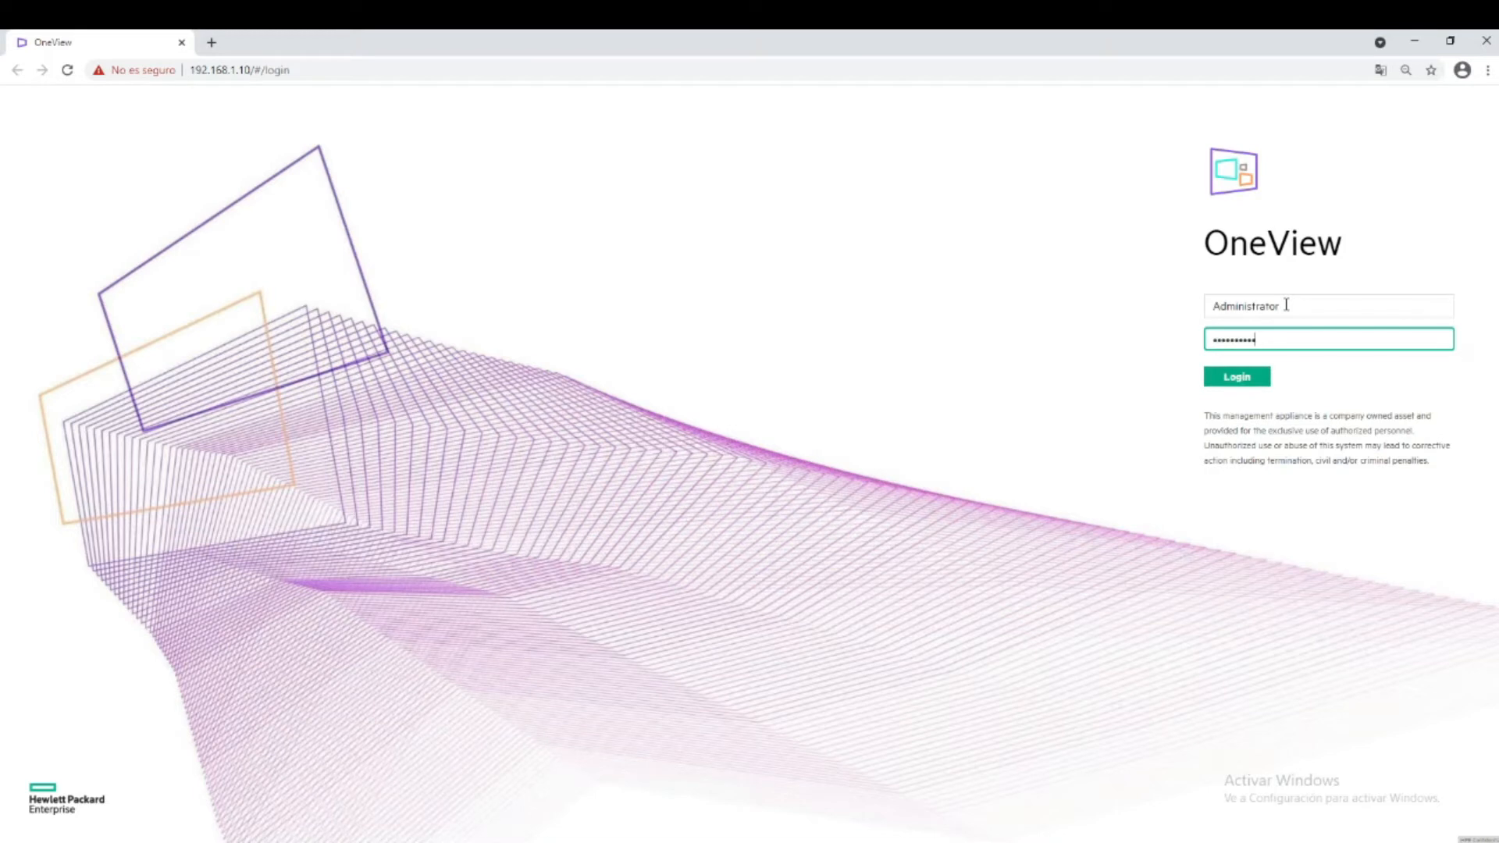
key(Return)
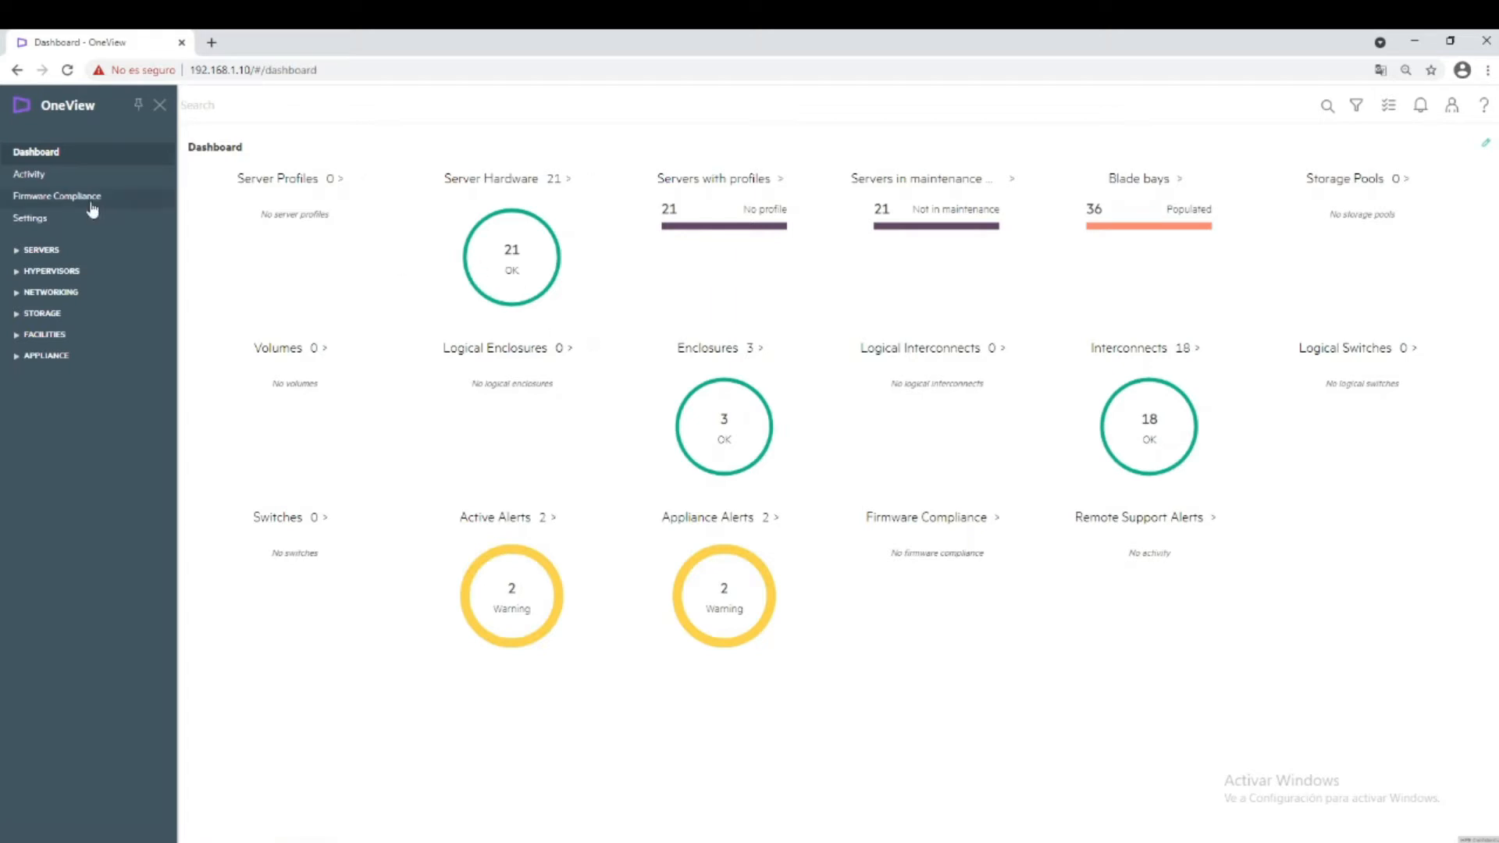
click(31, 221)
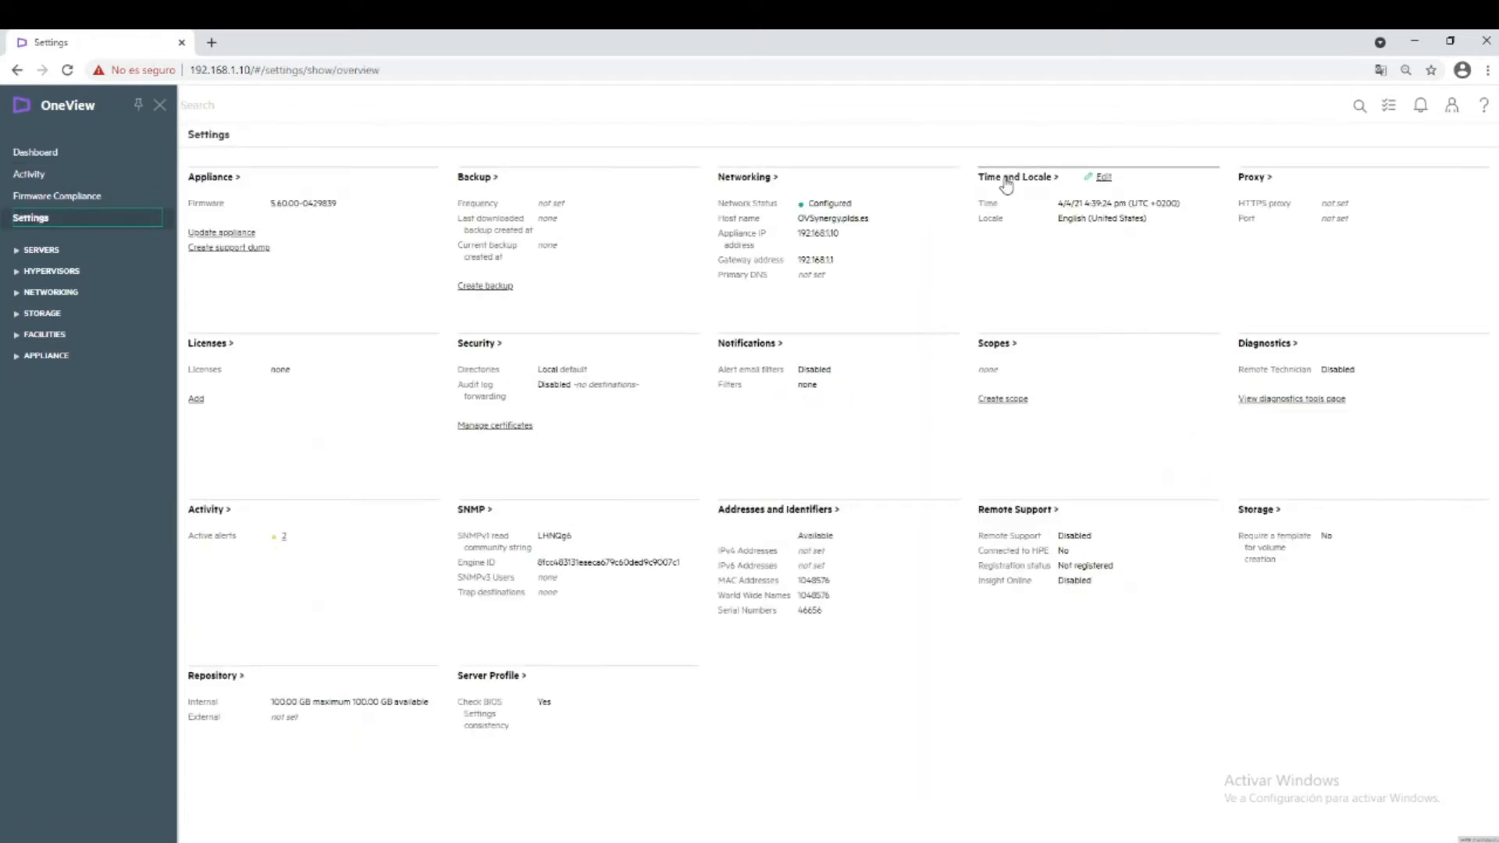
View the time-server synchronization options in Edit Time and Locale, then cancel without changes.
click(1102, 179)
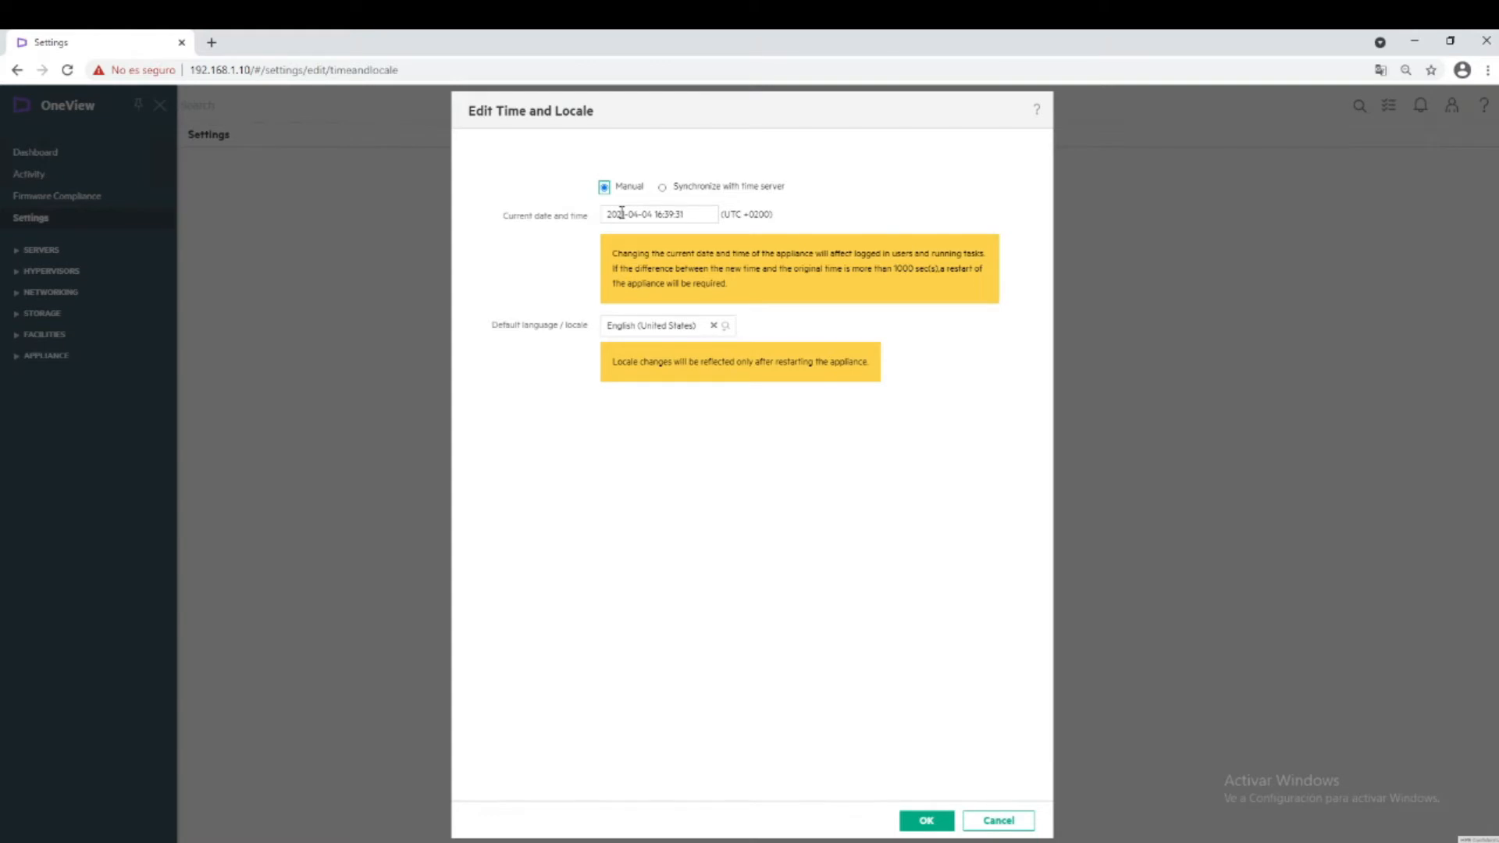
click(662, 187)
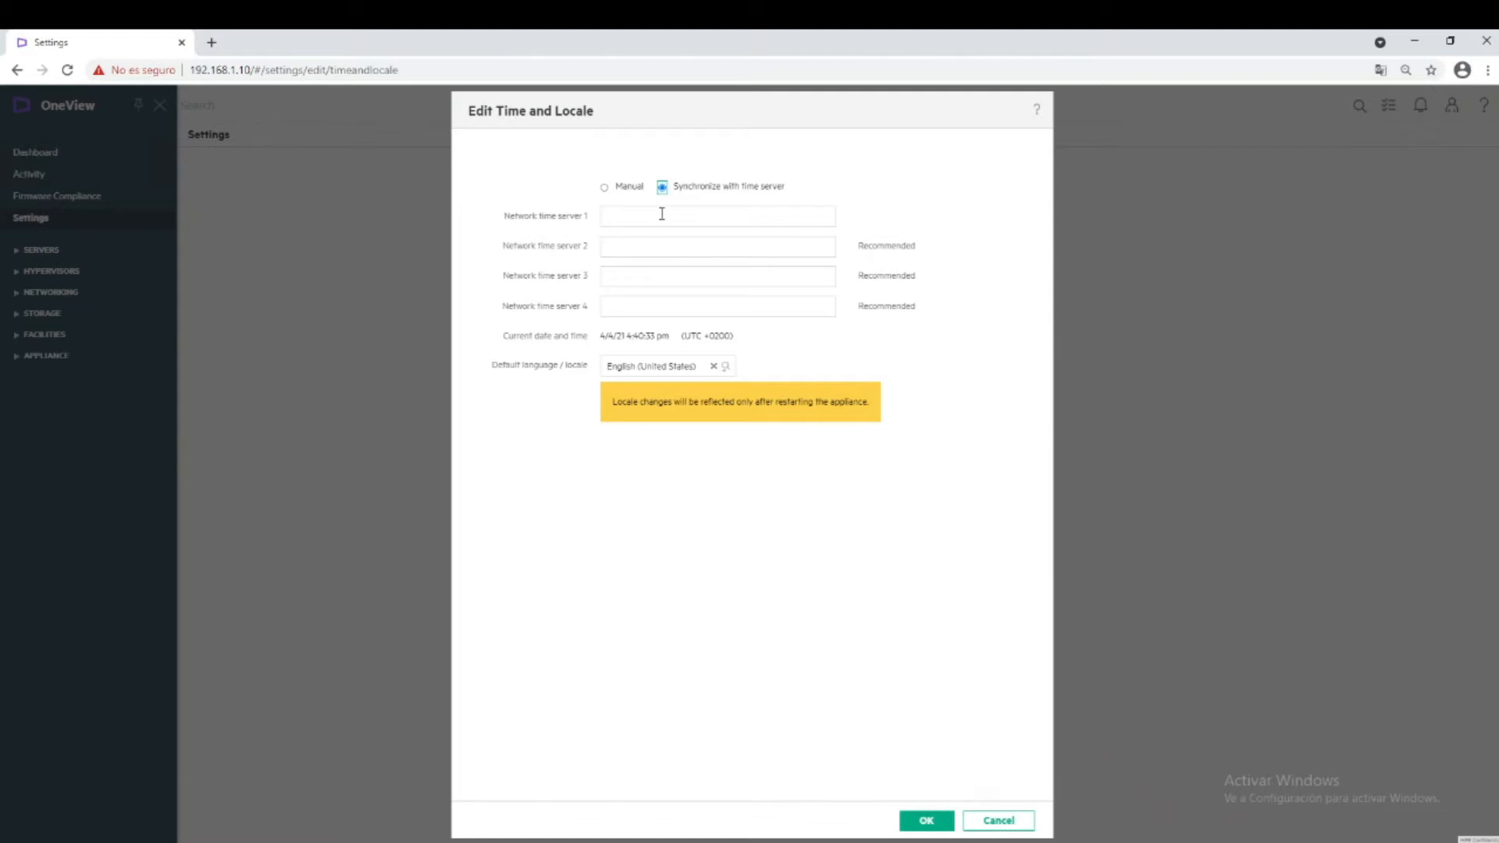
click(1001, 825)
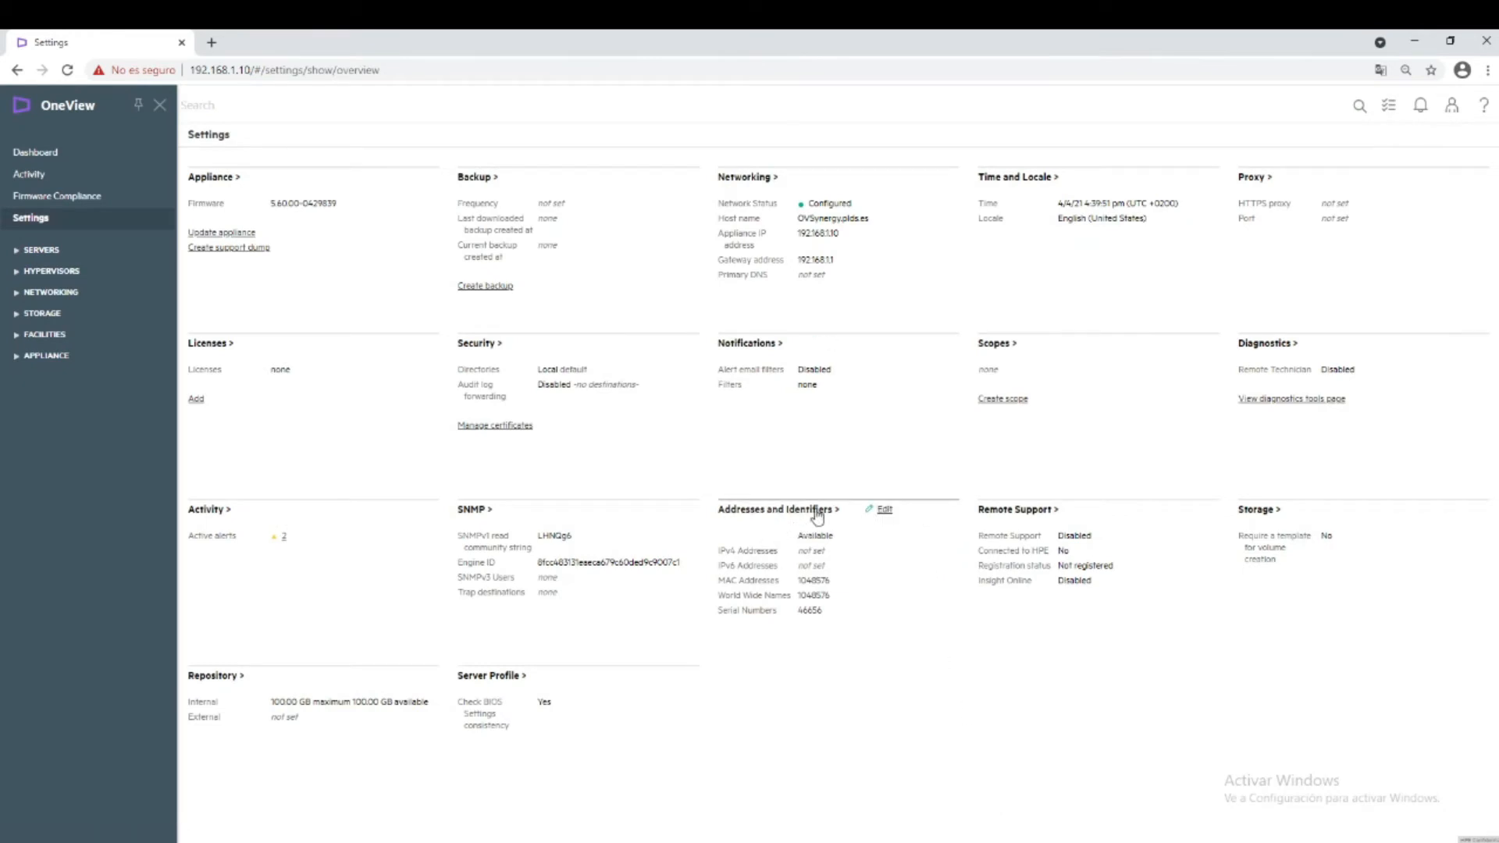
click(882, 512)
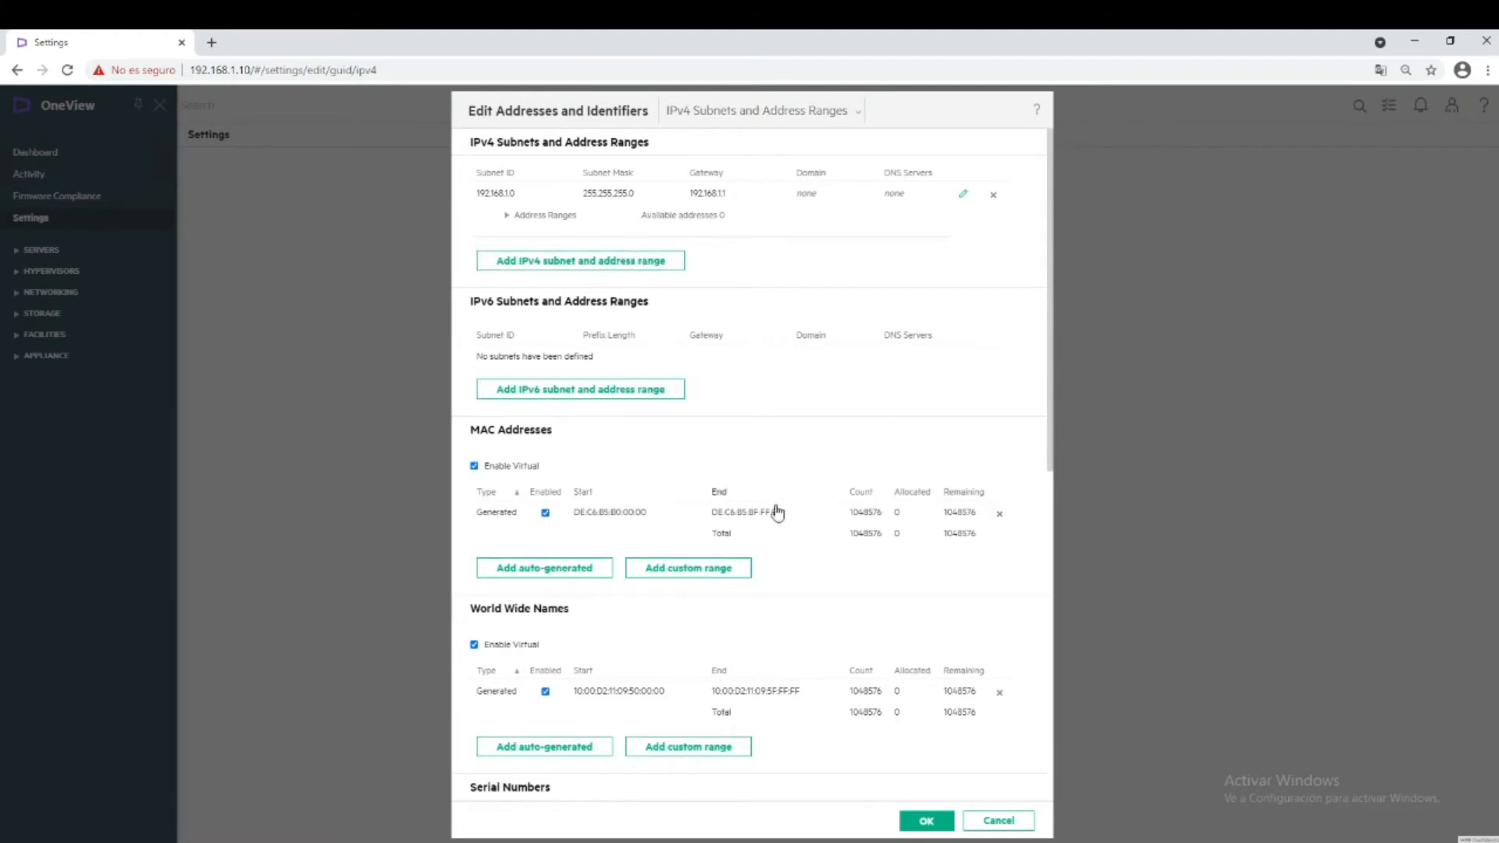
click(1007, 820)
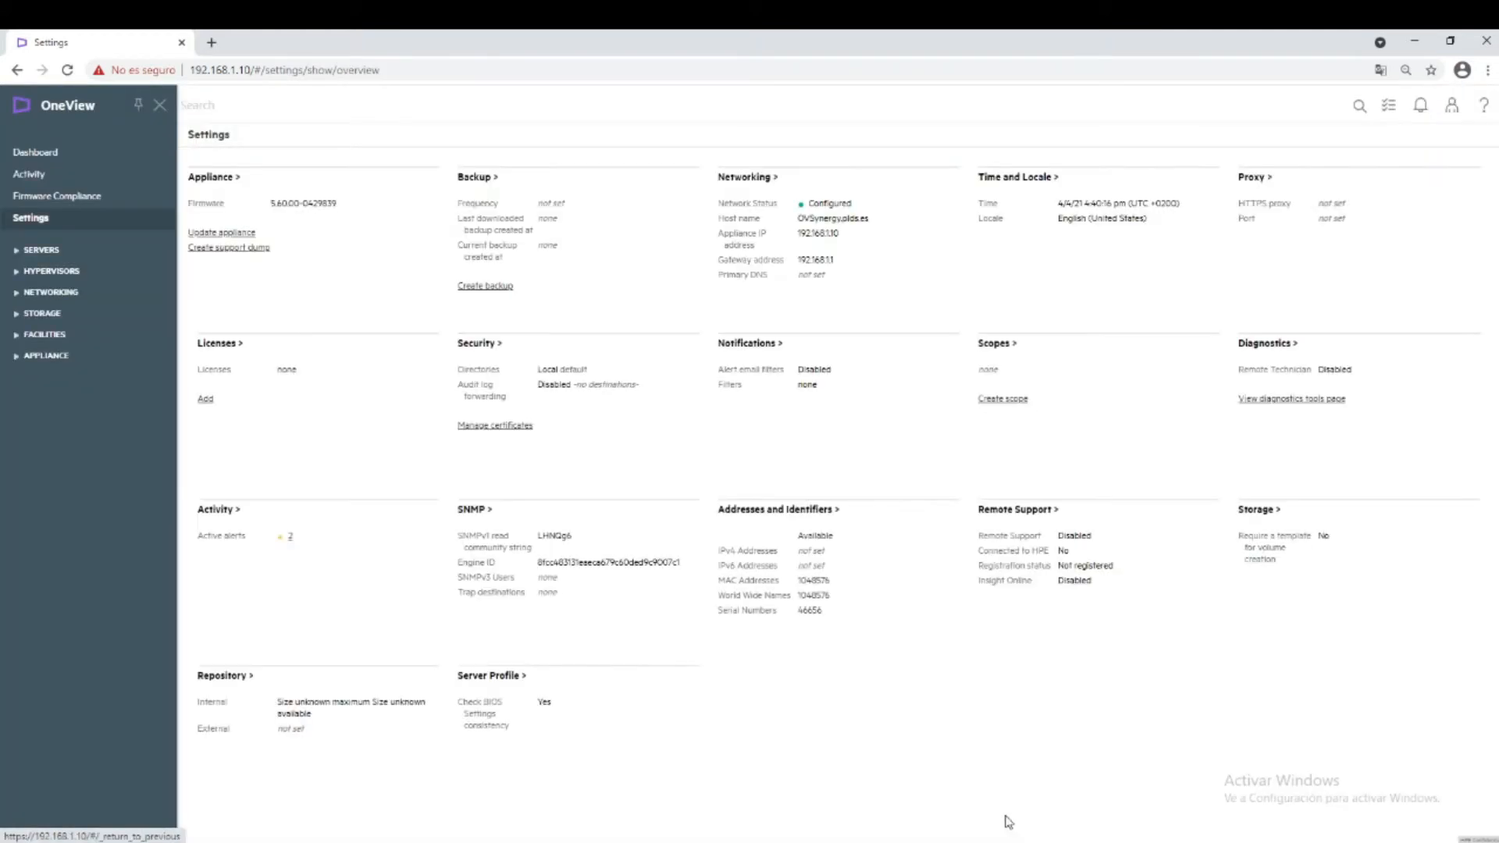
Return to the Dashboard from the left sidebar.
click(32, 154)
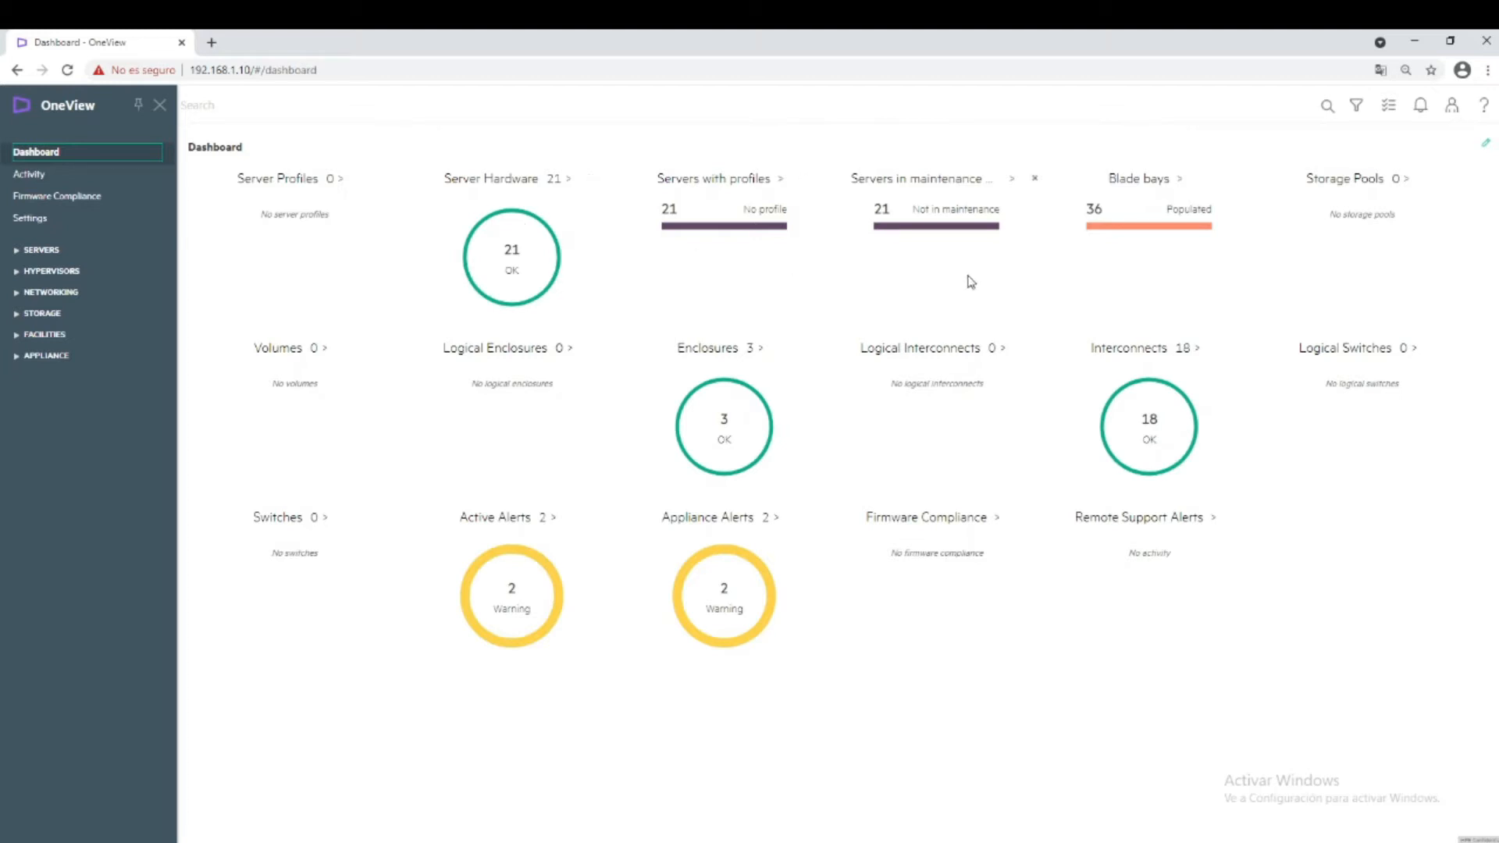
Open the Dashboard's Add/Reset panel menu.
click(1487, 144)
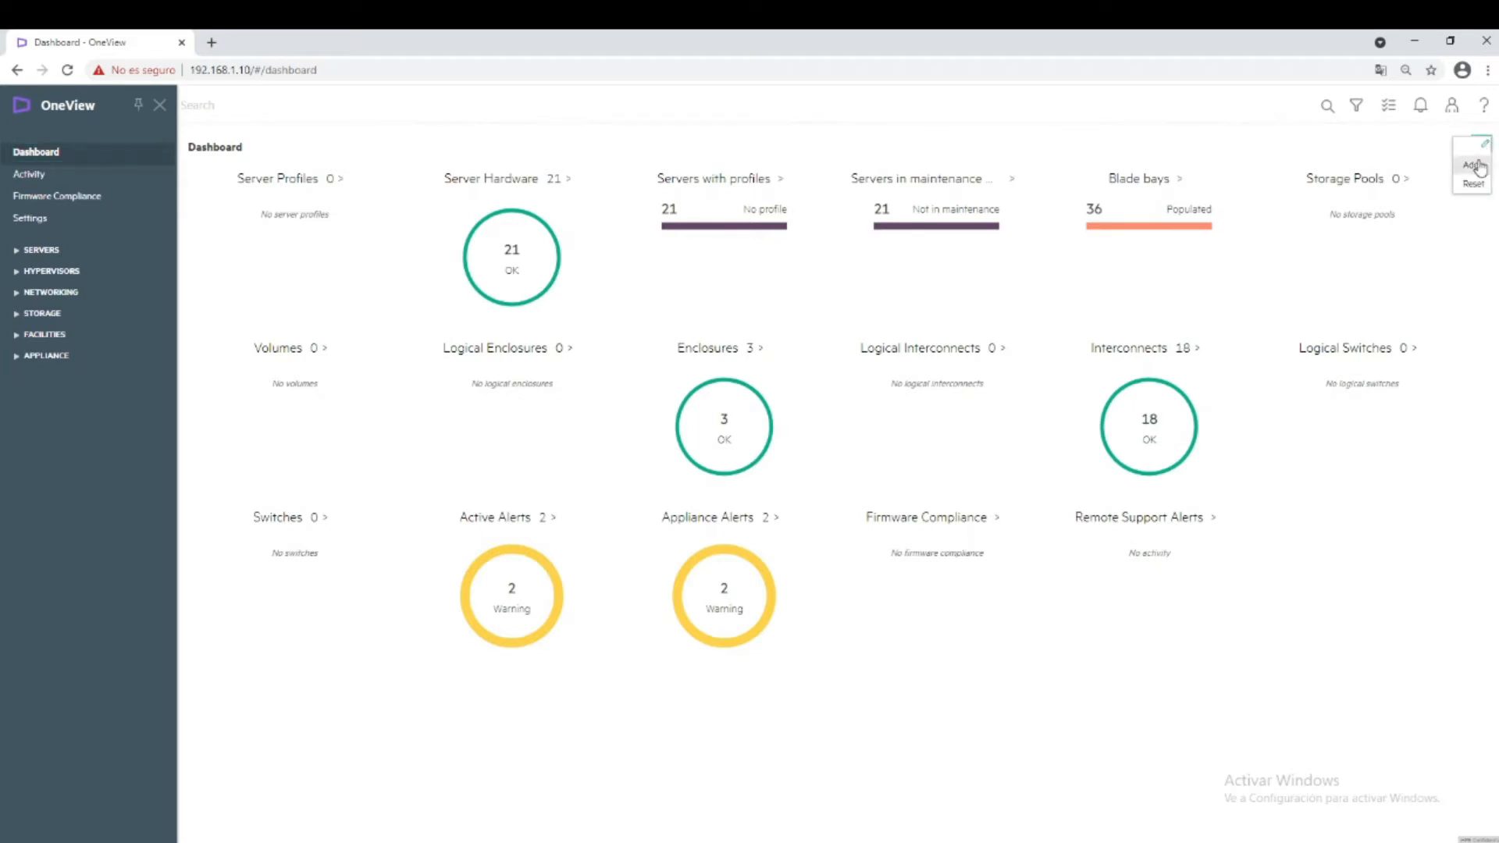
Add a dashboard panel tracking storage-systems, giving a Storage Systems panel showing 0.
click(1479, 165)
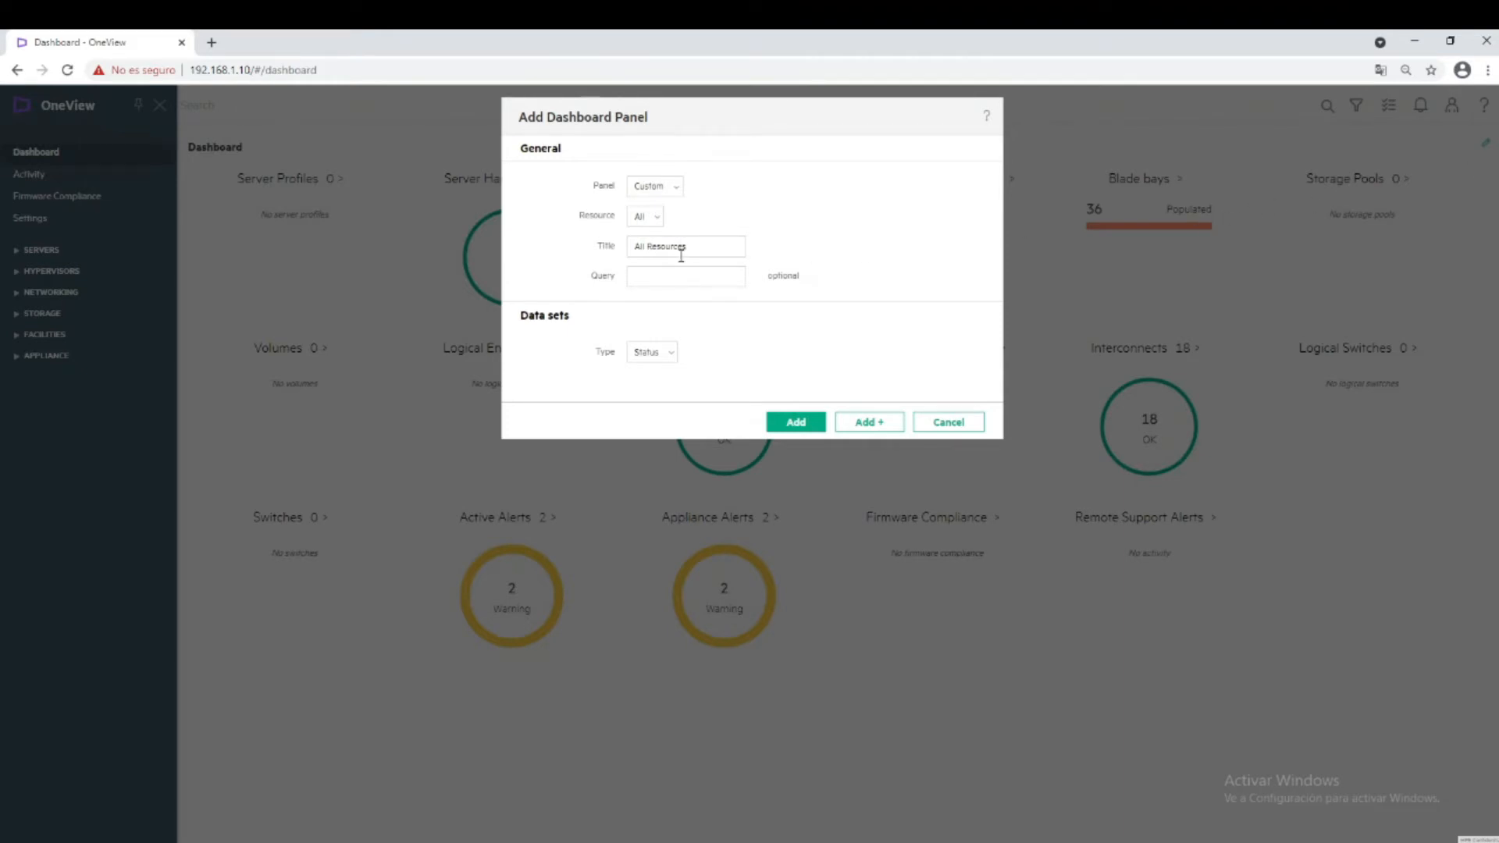
click(660, 228)
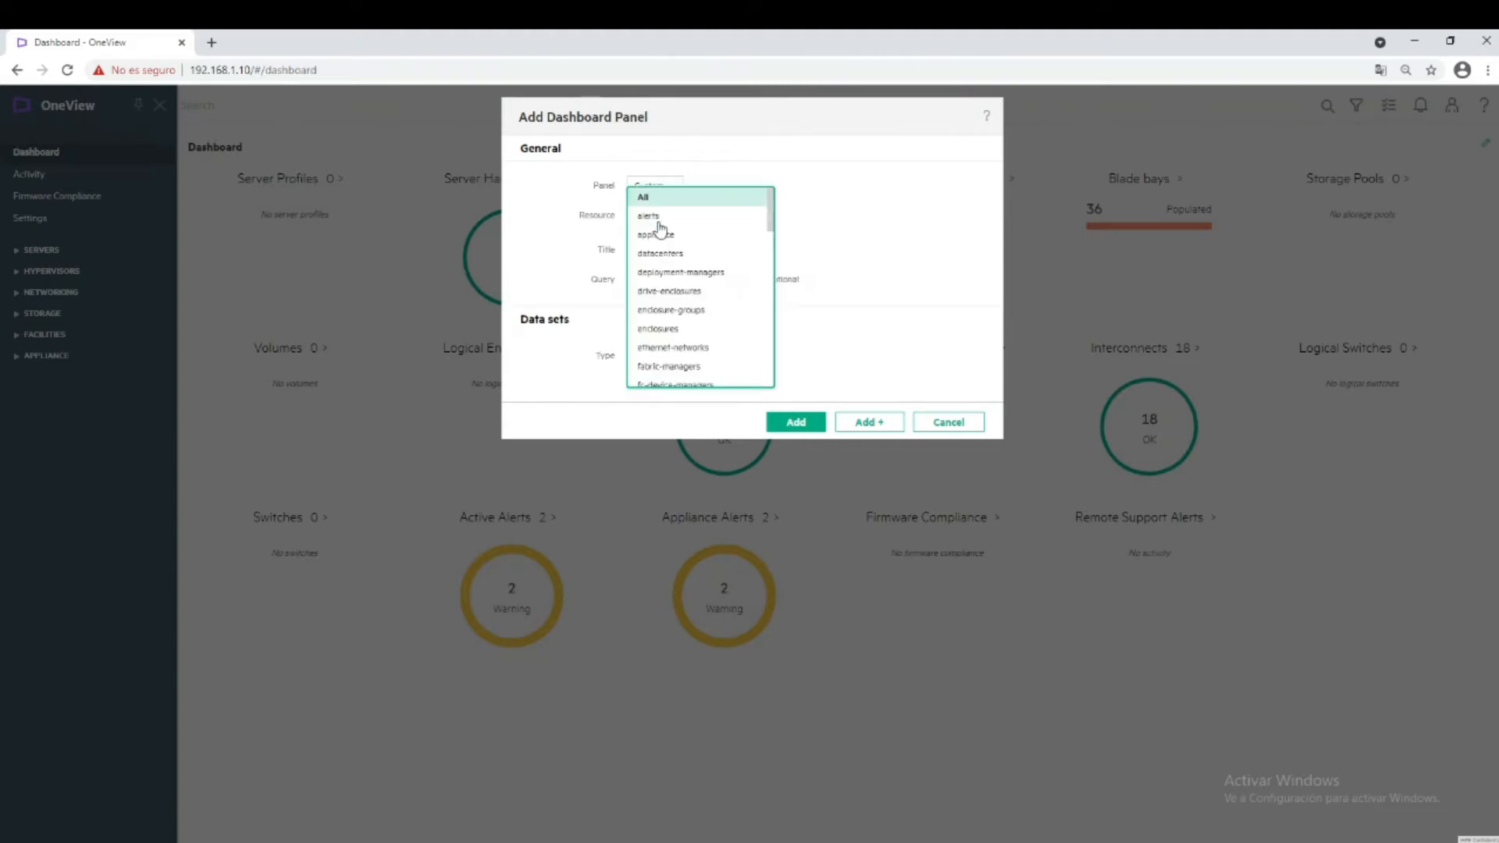
scroll(682, 256, down, 1)
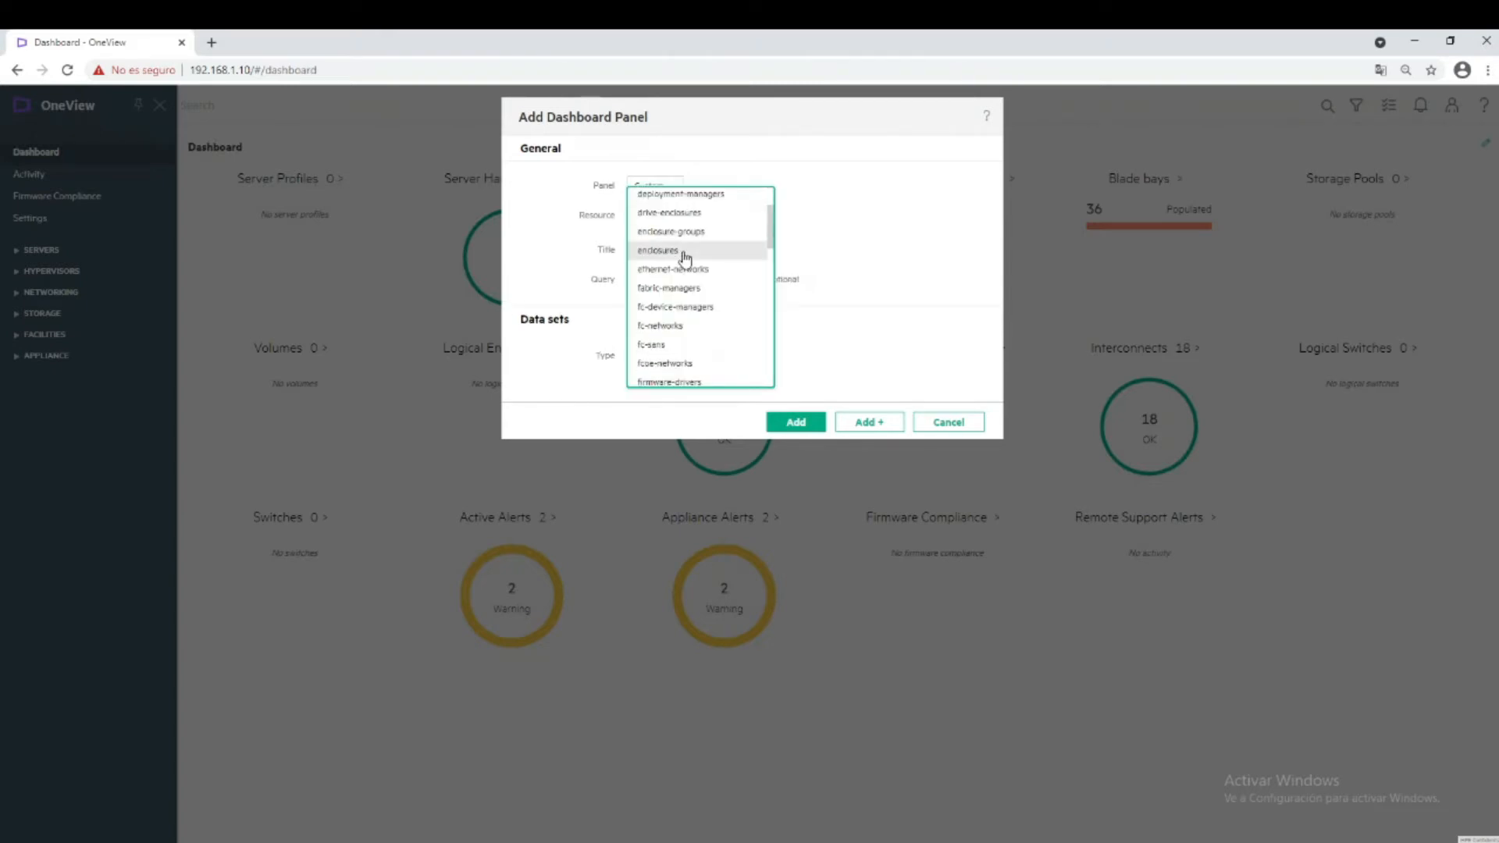
scroll(684, 258, down, 10)
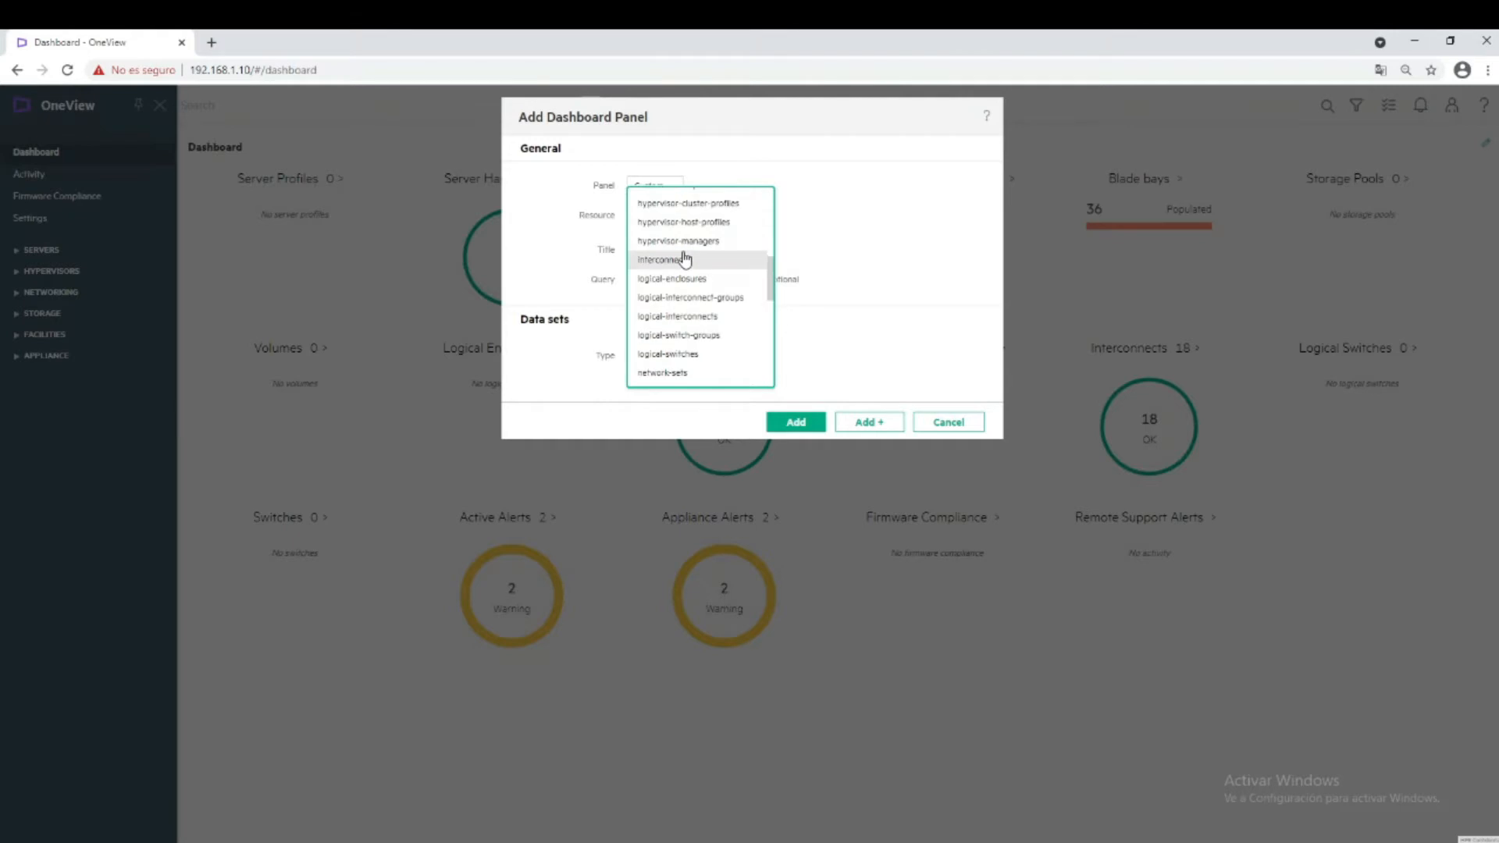
scroll(684, 257, down, 1)
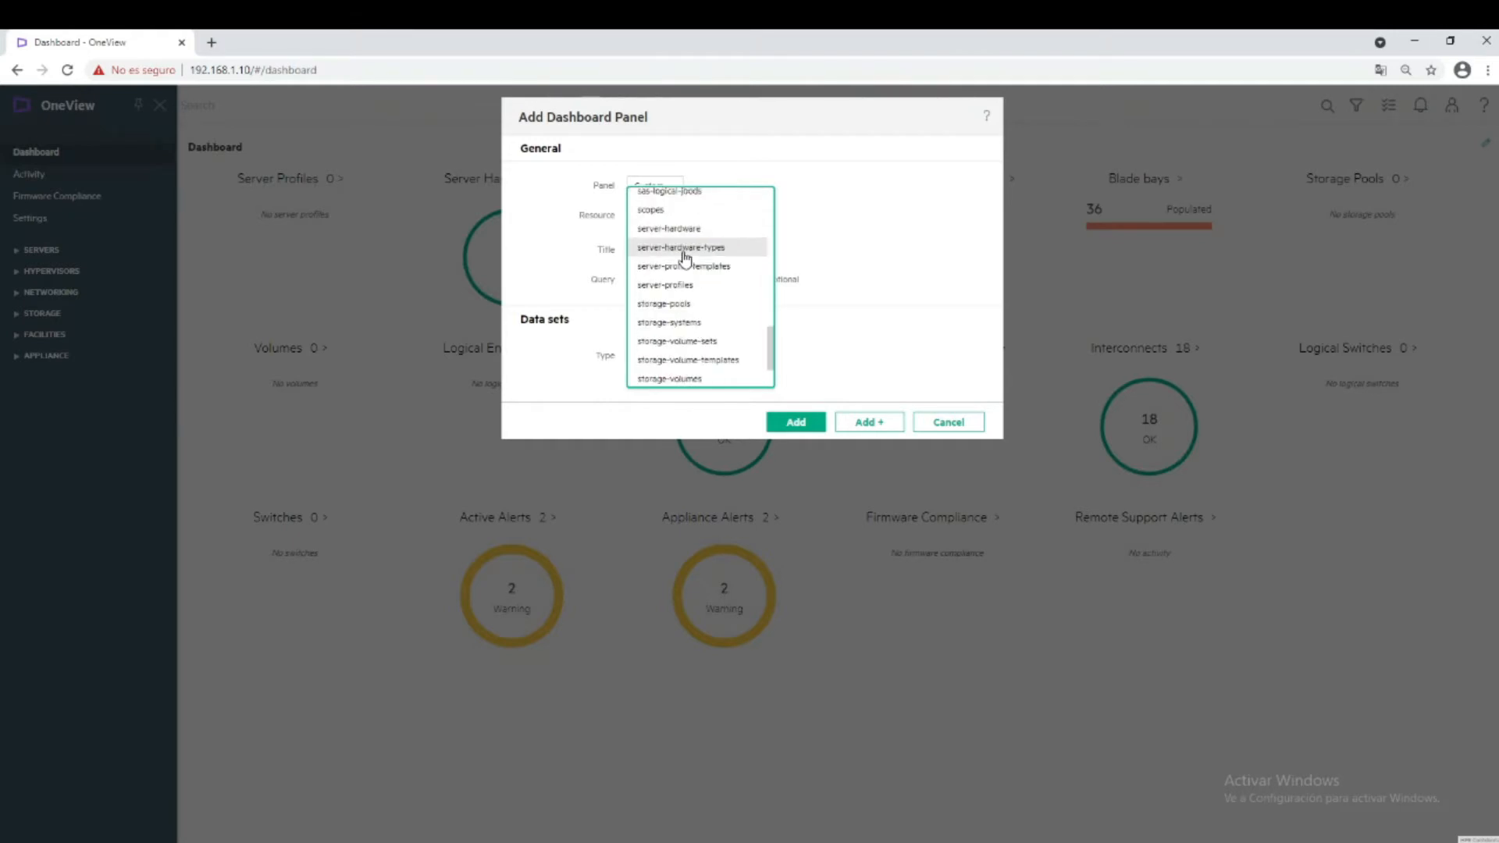
click(668, 325)
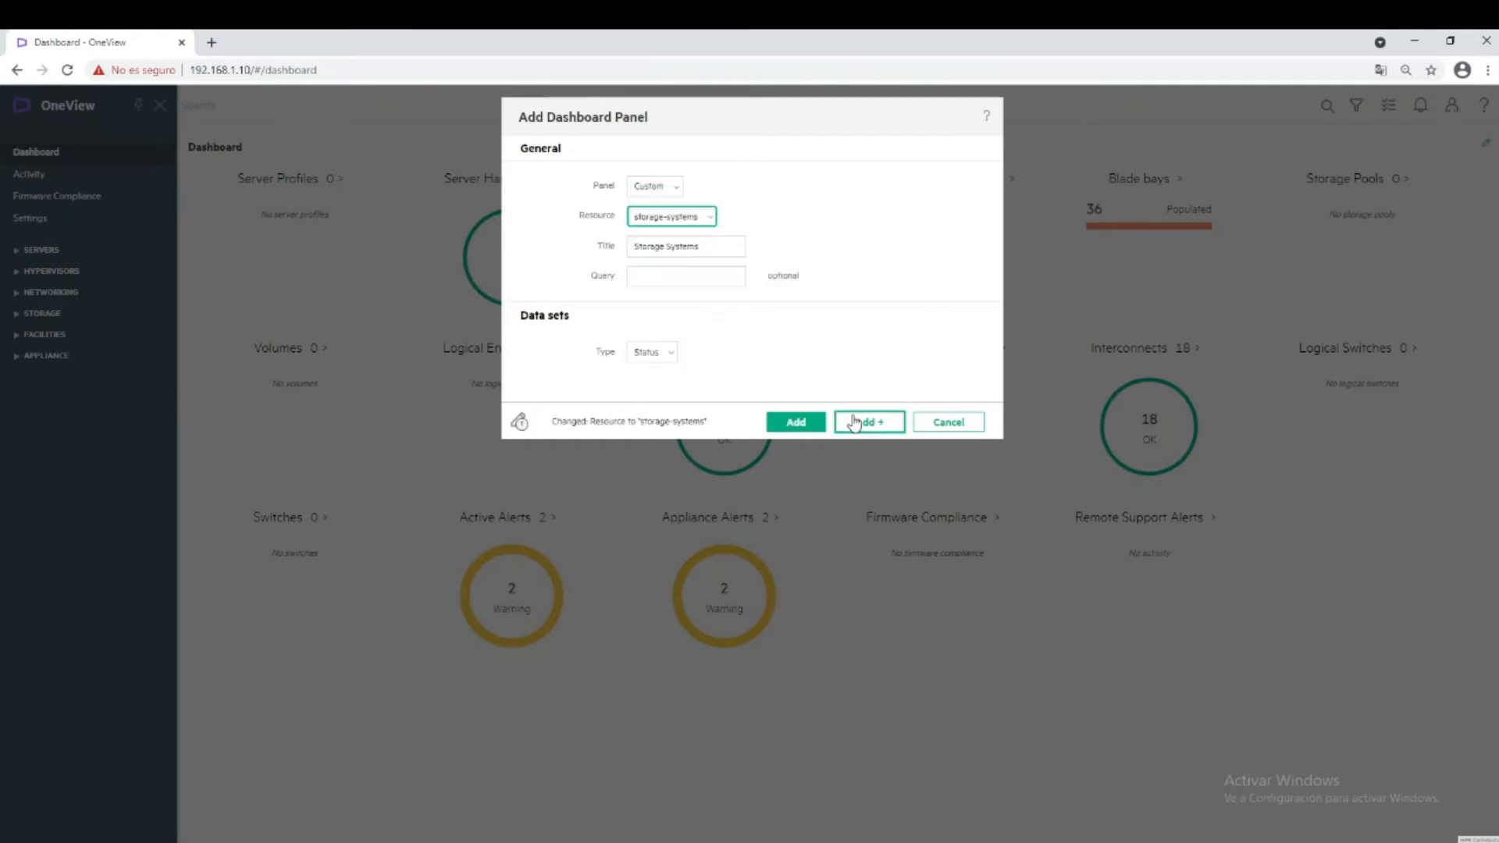
click(795, 425)
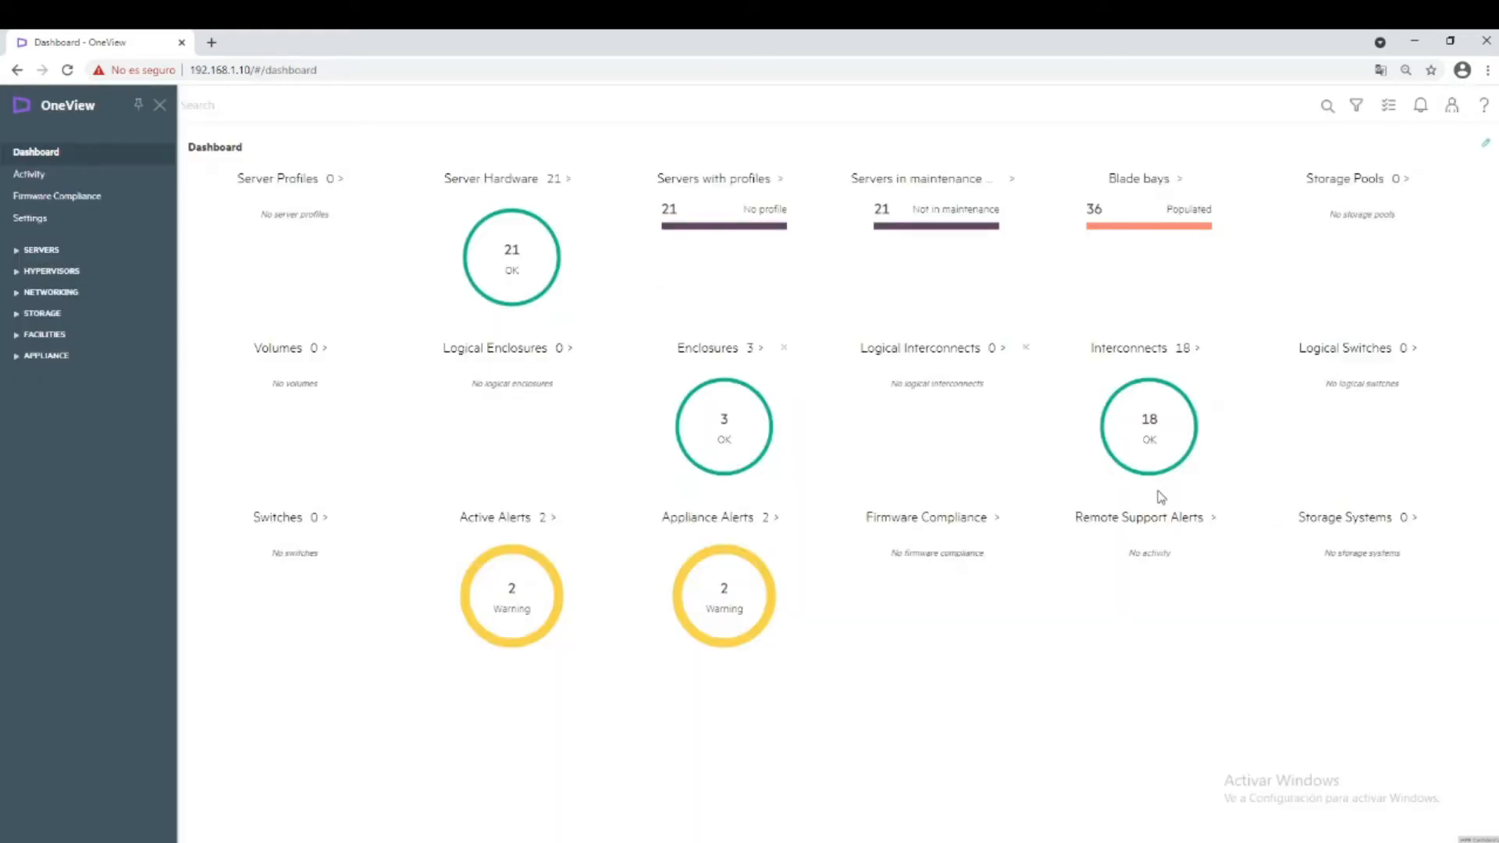
Move the Storage Systems panel beside Server Profiles, then remove it from the dashboard.
drag(1372, 525, 463, 196)
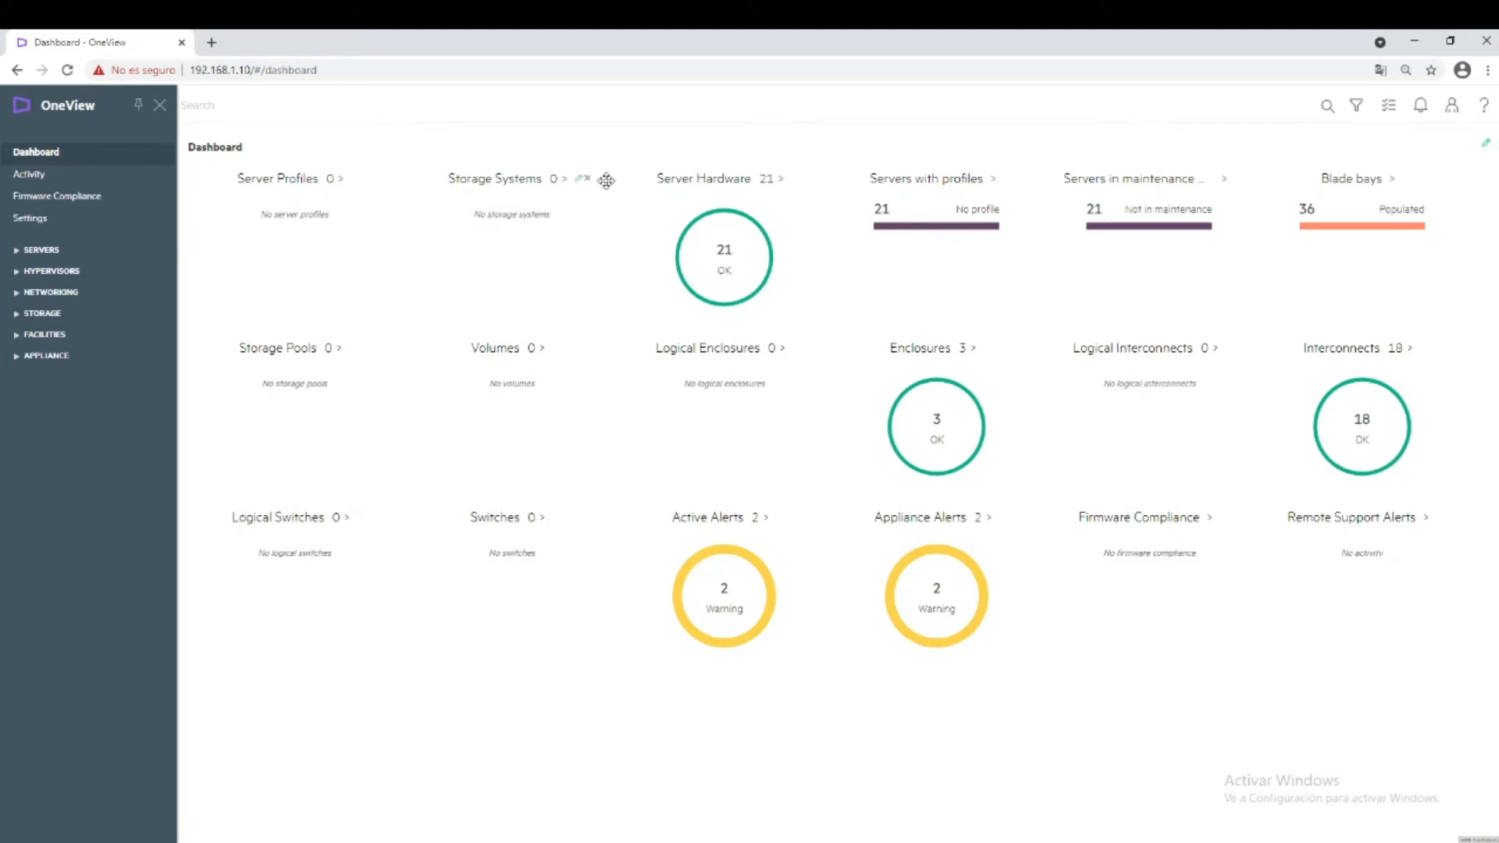
click(588, 180)
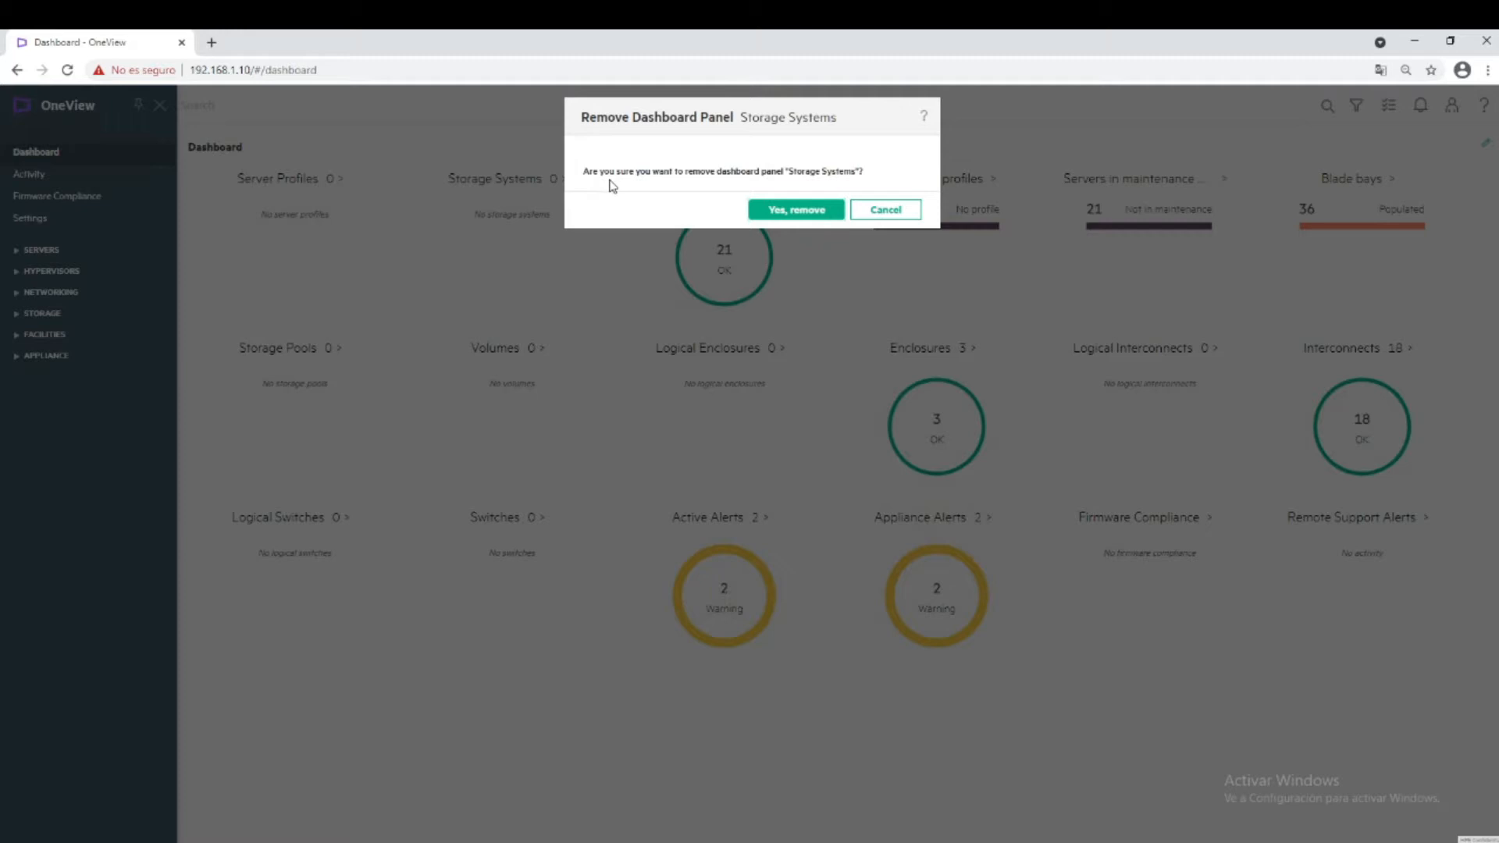
click(796, 210)
mouse_move(597, 282)
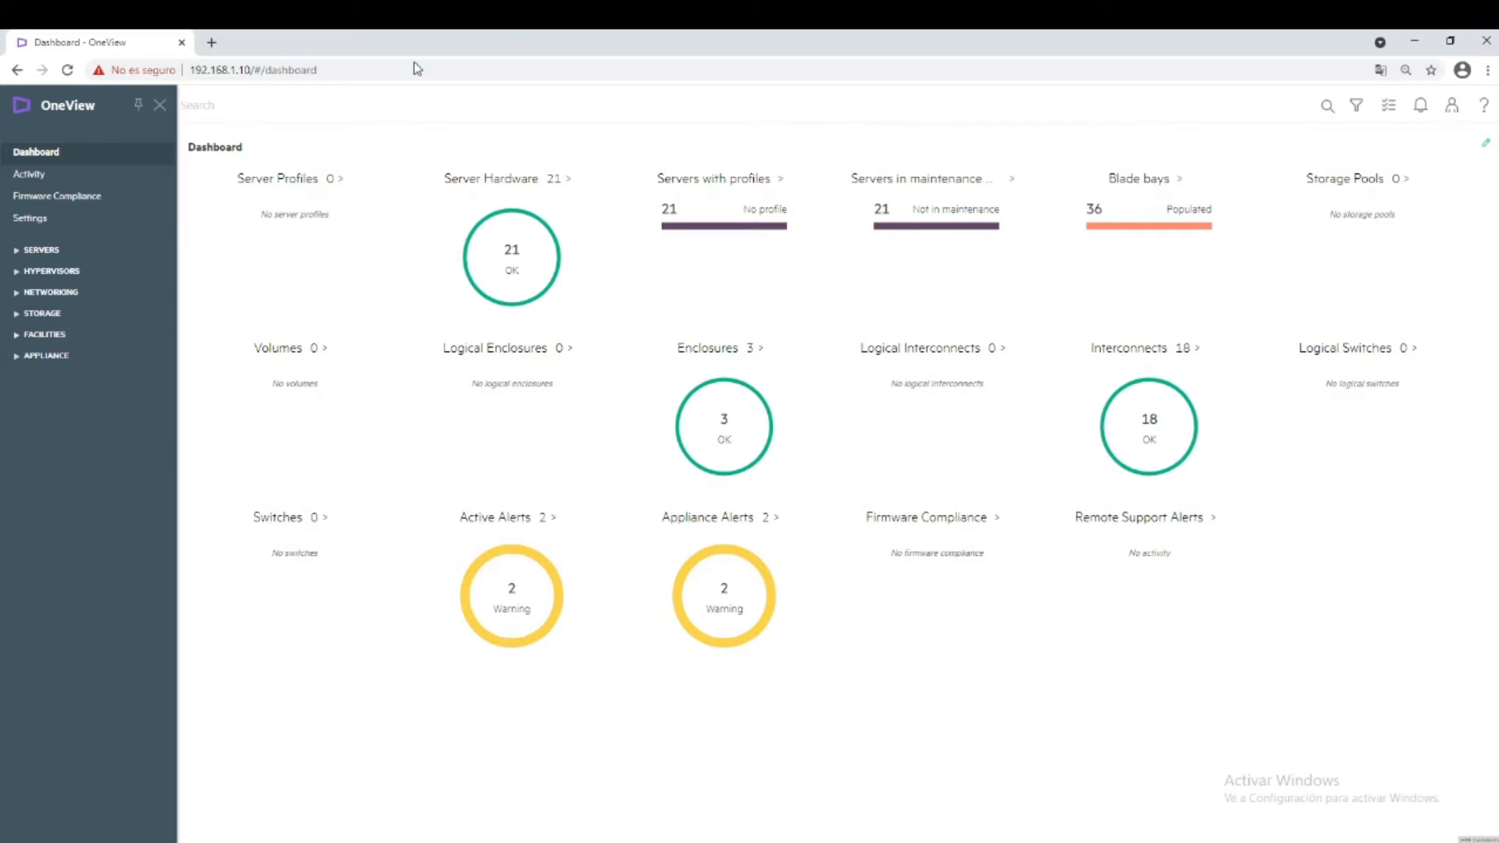
Search 'sas module' and open 0000A66101 interconnect 1, a Synergy 12Gb SAS Connection Module.
click(283, 121)
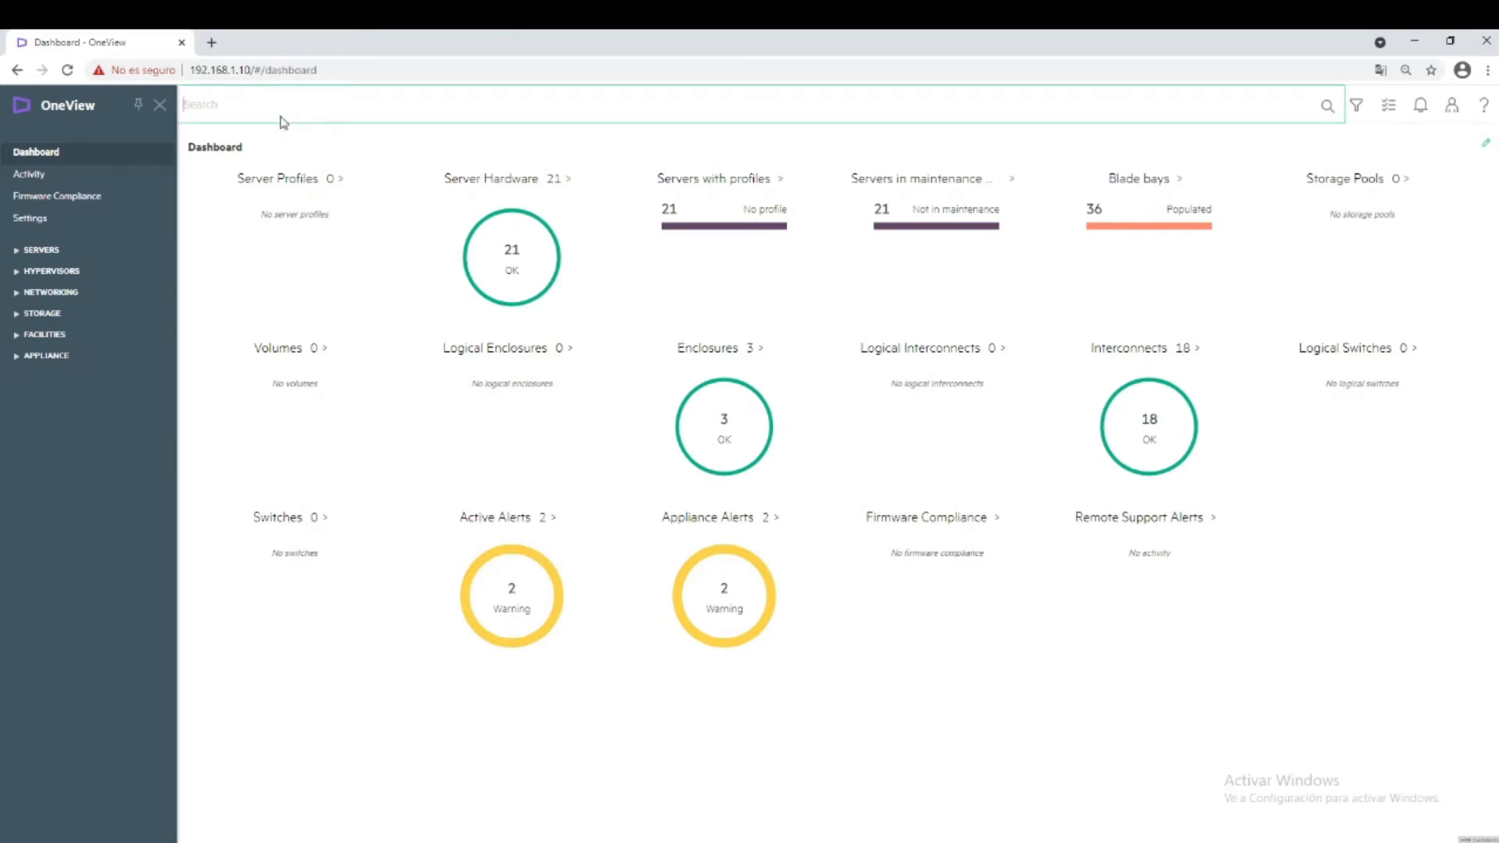
text(sas module)
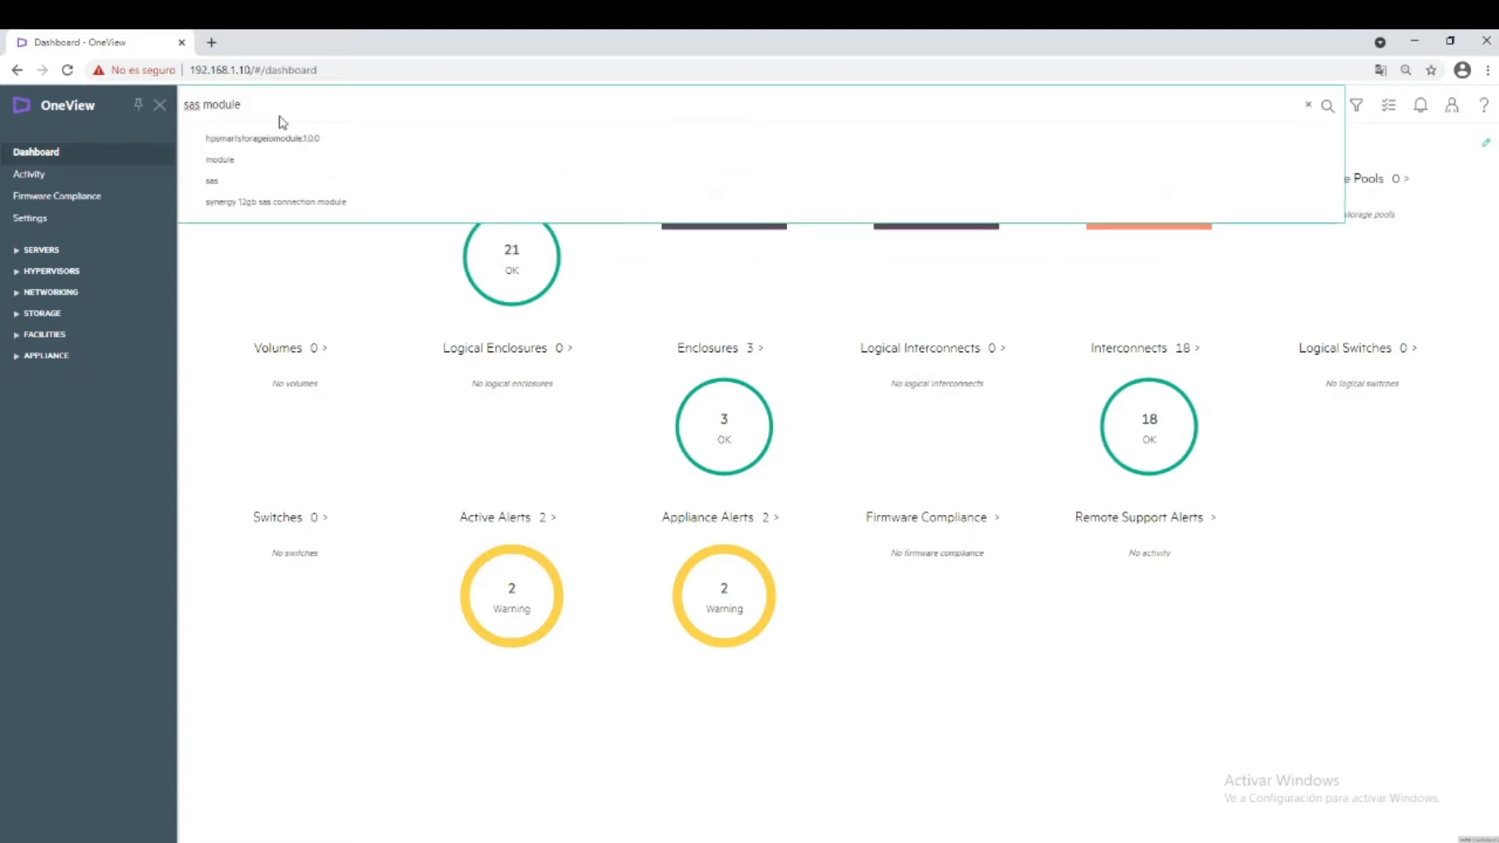
click(295, 202)
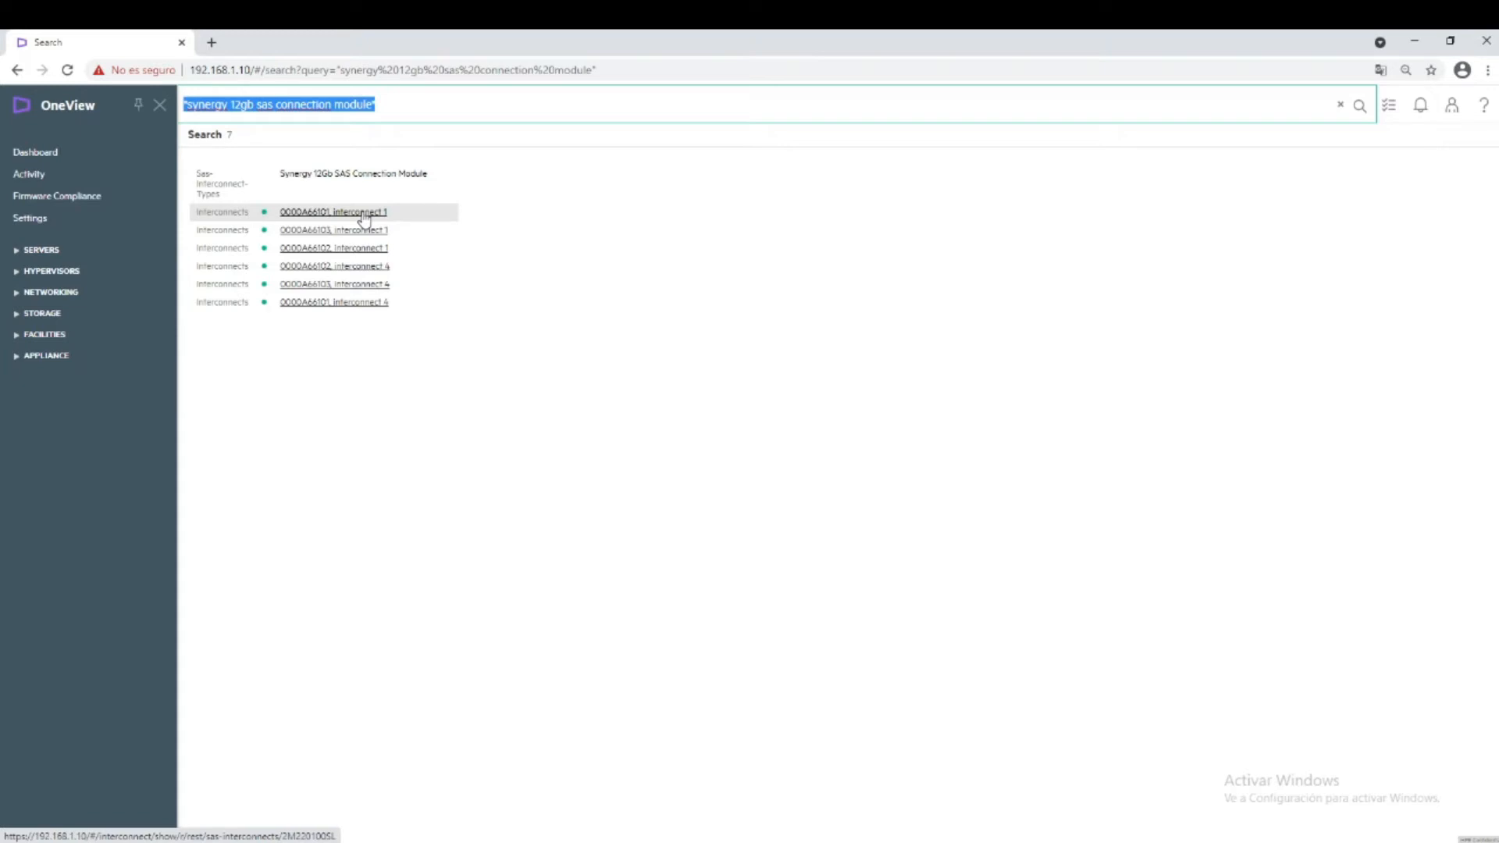
click(363, 212)
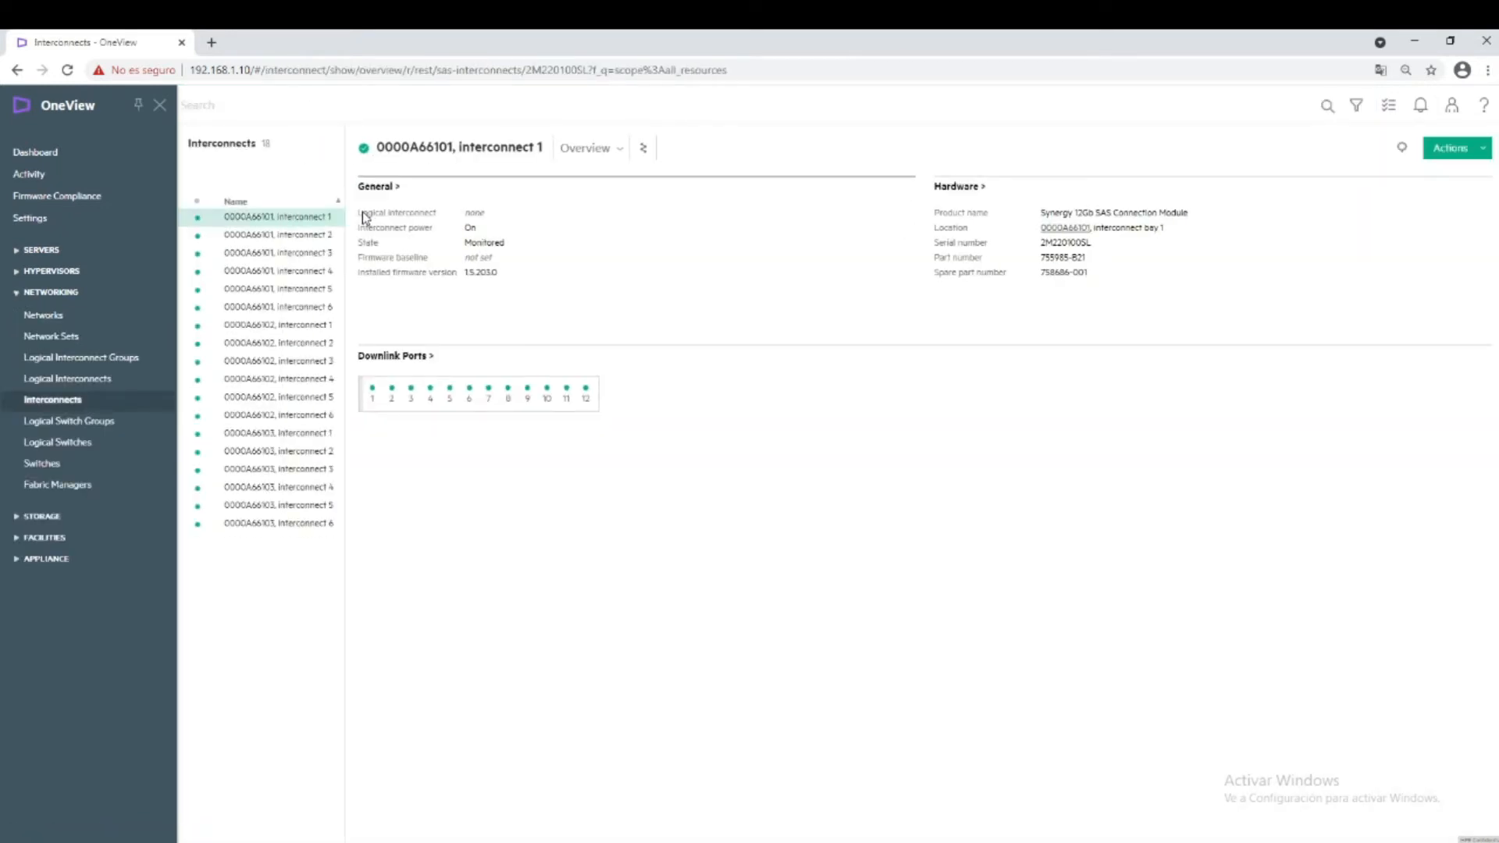
Switch the interconnect to Map view and open enclosure 0000A66101 from the map.
click(593, 149)
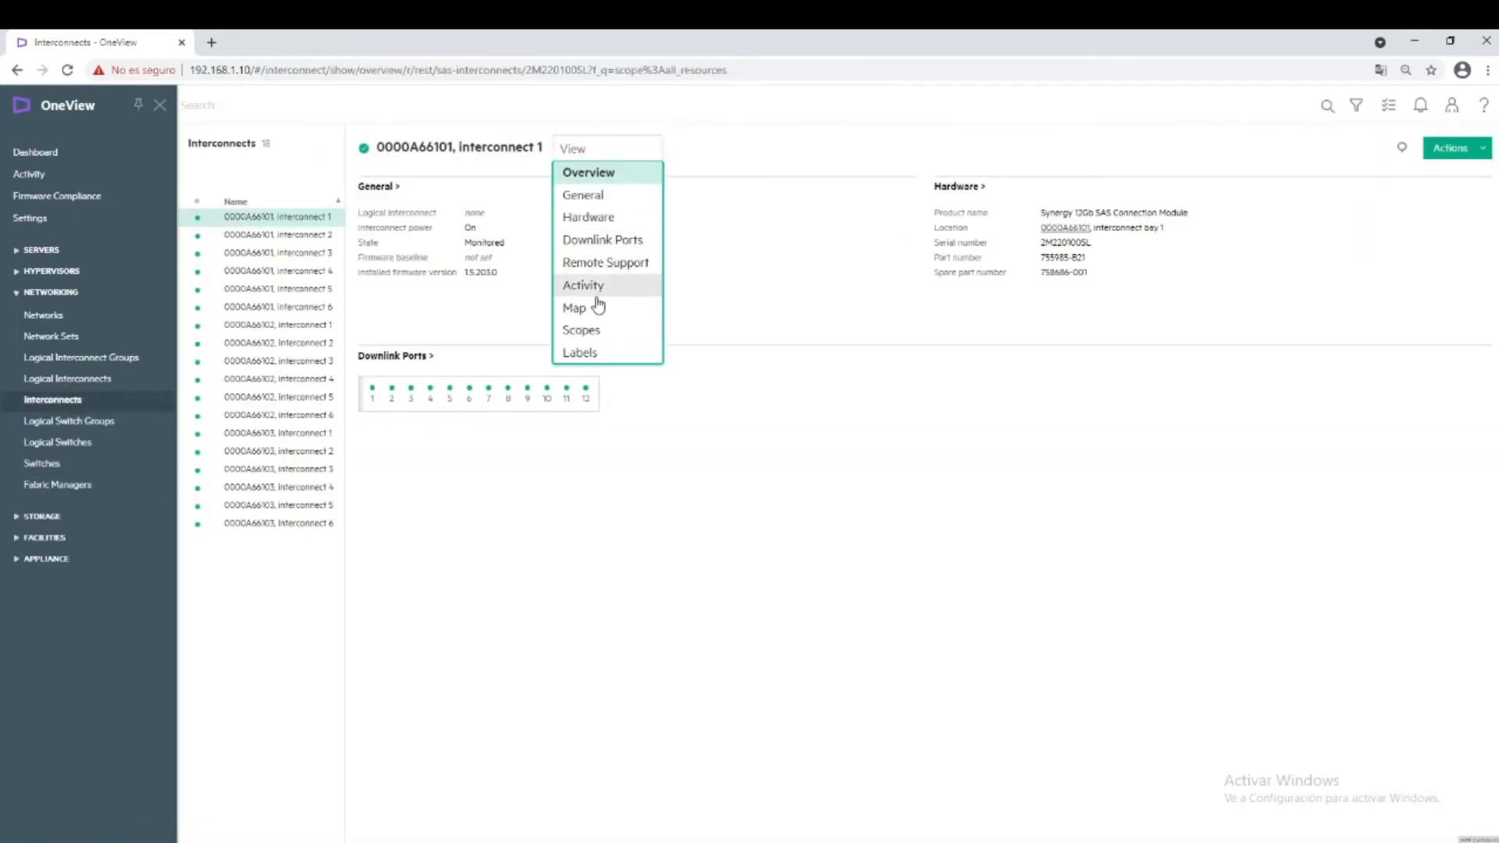
click(577, 307)
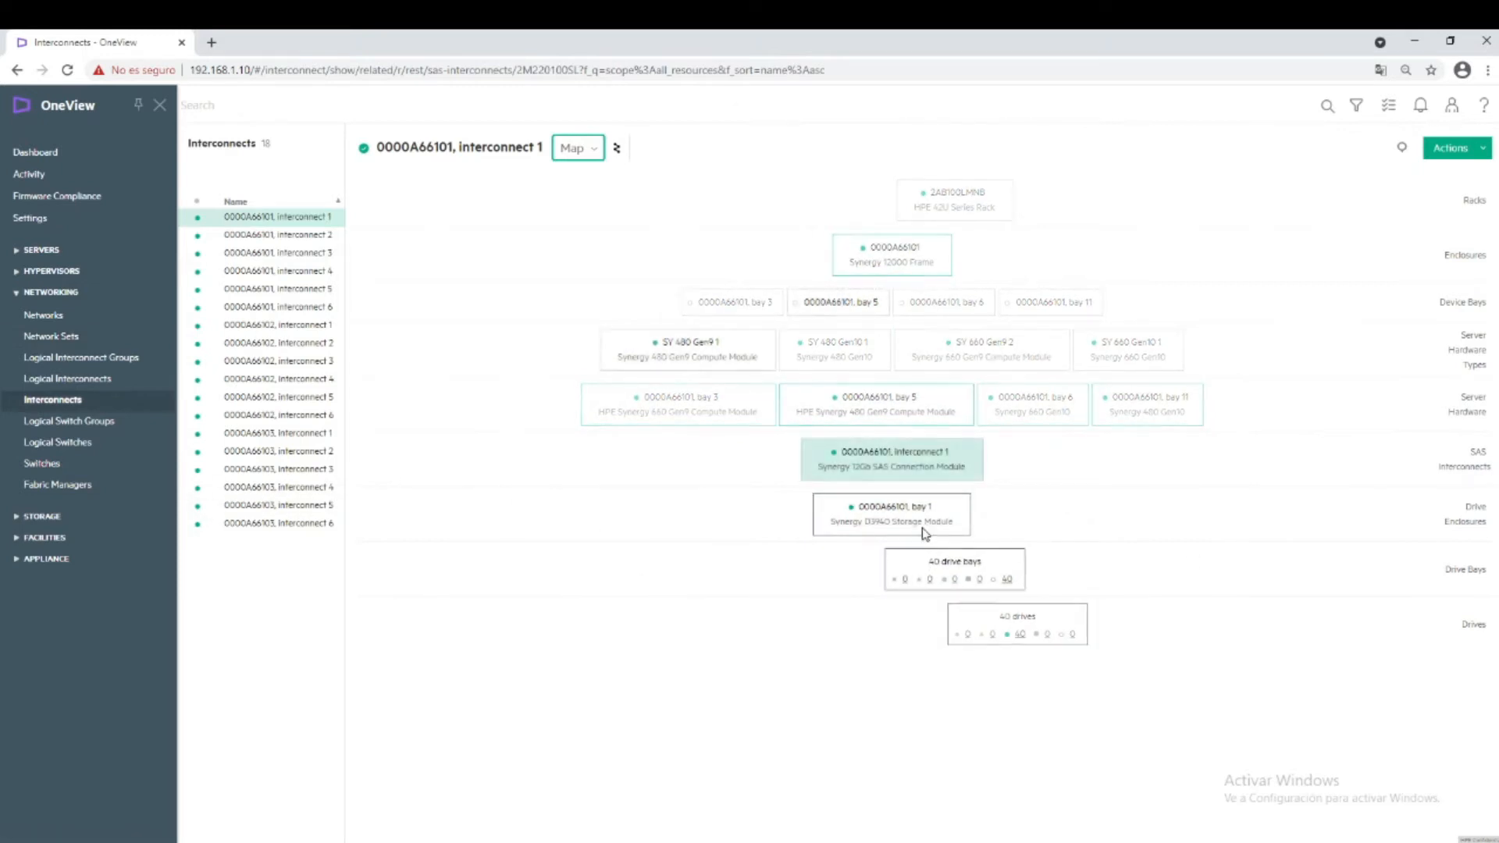
click(916, 258)
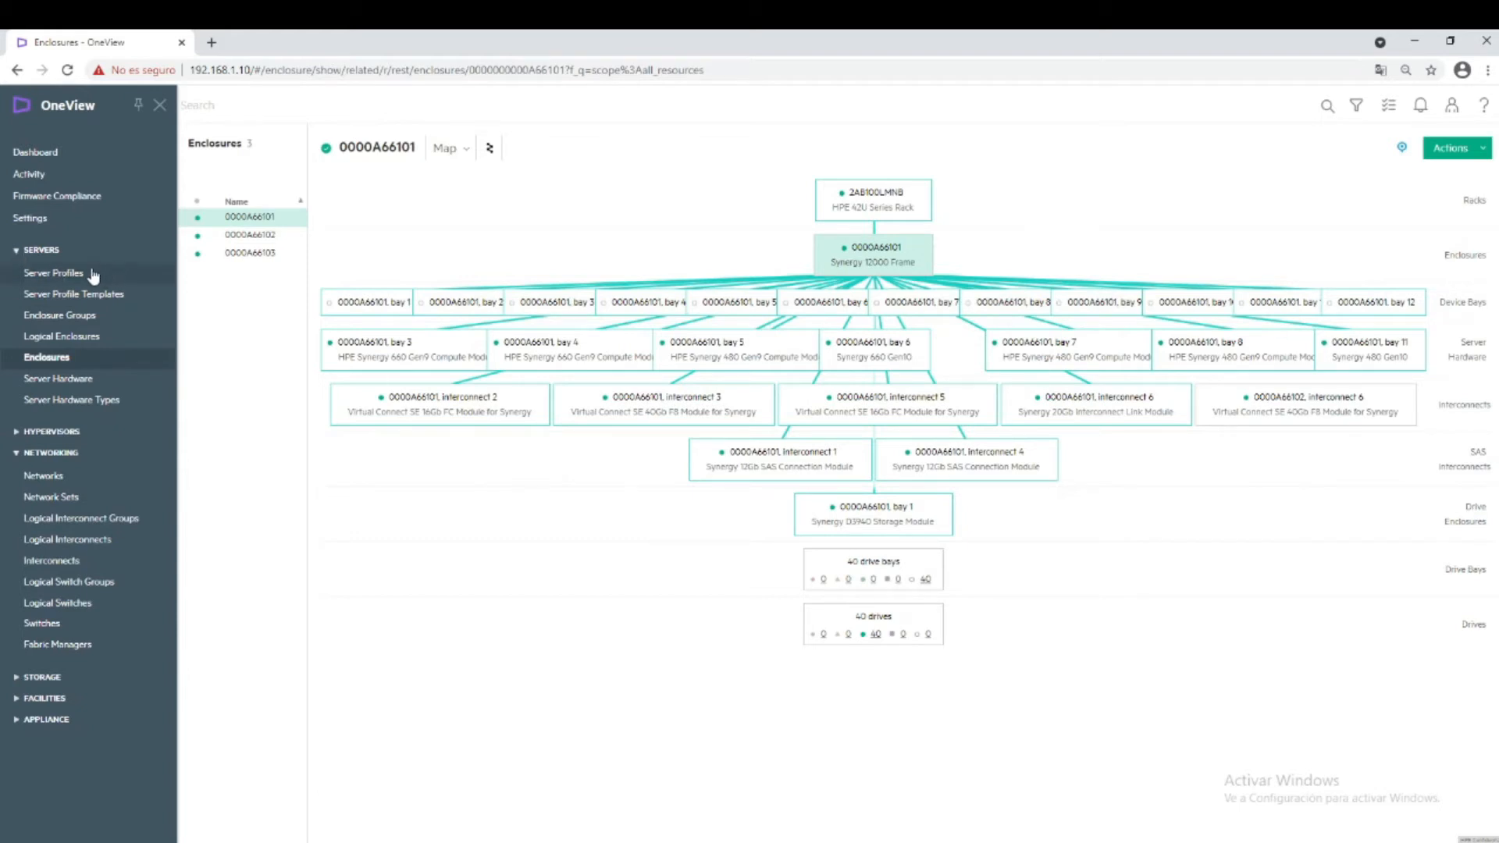
Toggle the Servers and Networking sidebar sections, leave both collapsed, and expand Appliance.
click(17, 251)
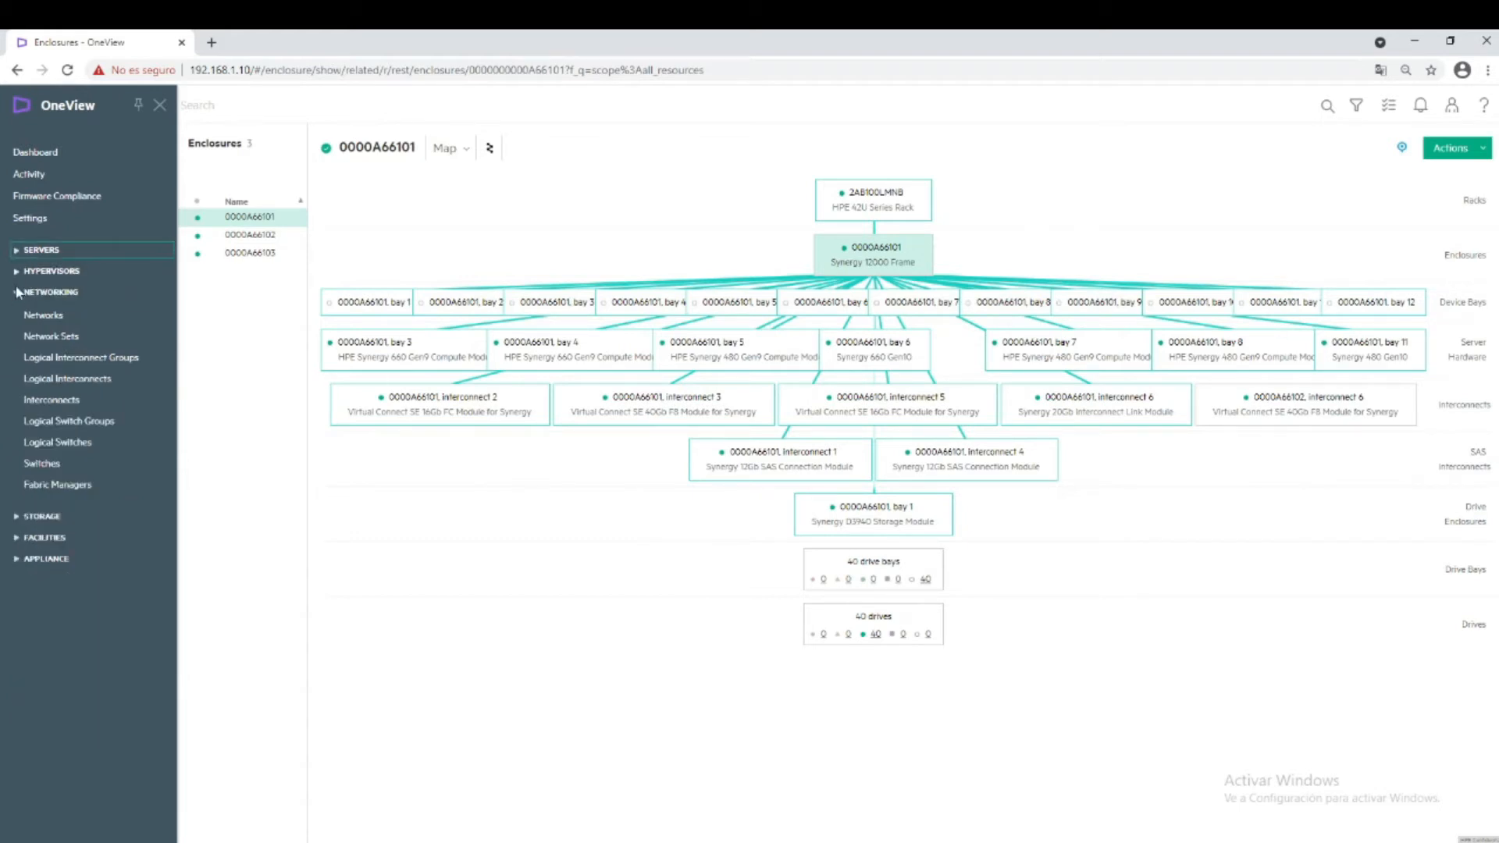
click(17, 293)
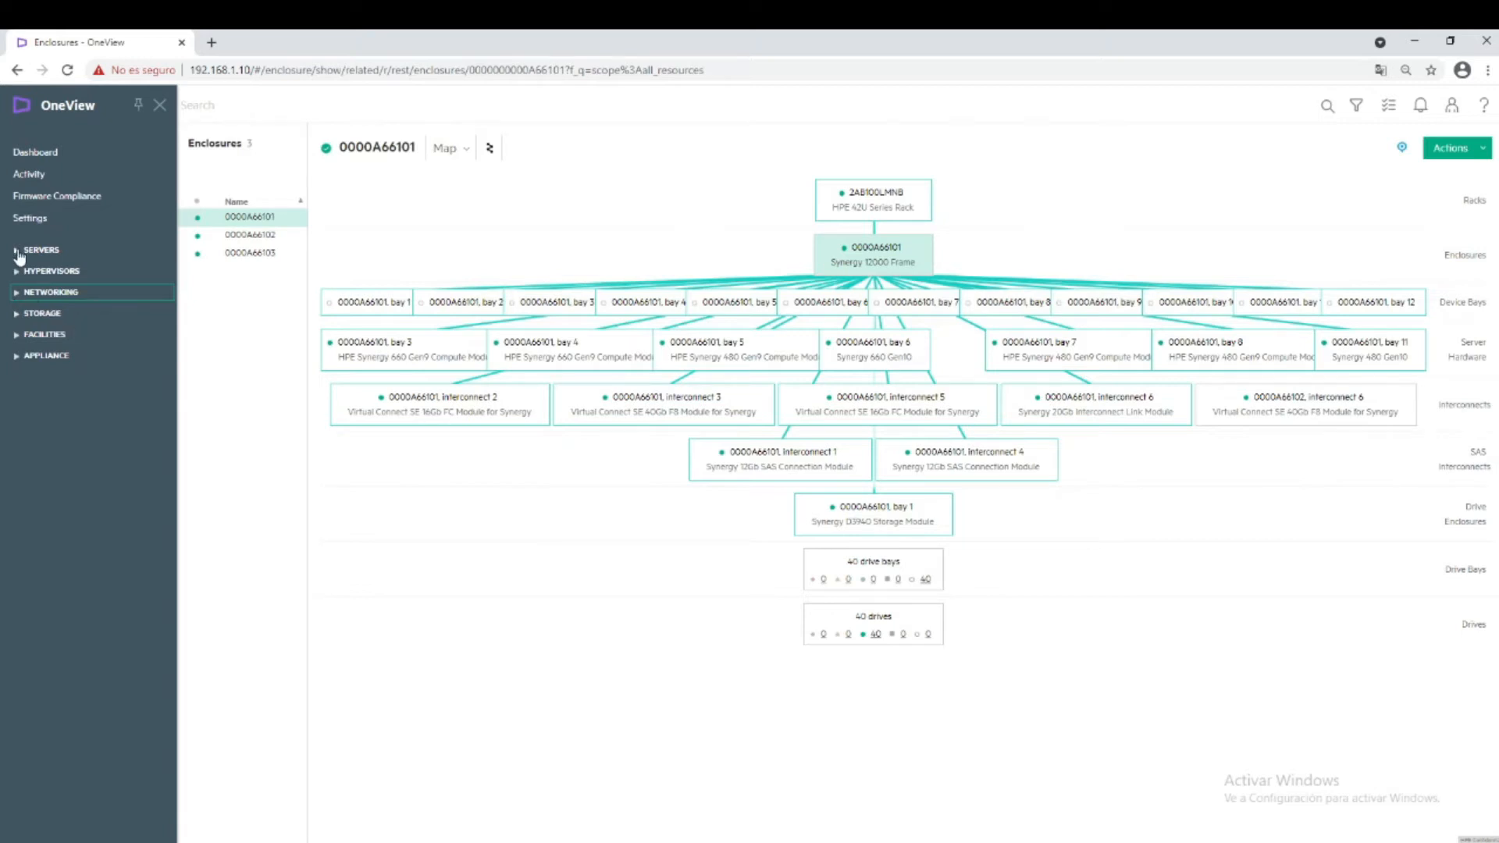
click(19, 253)
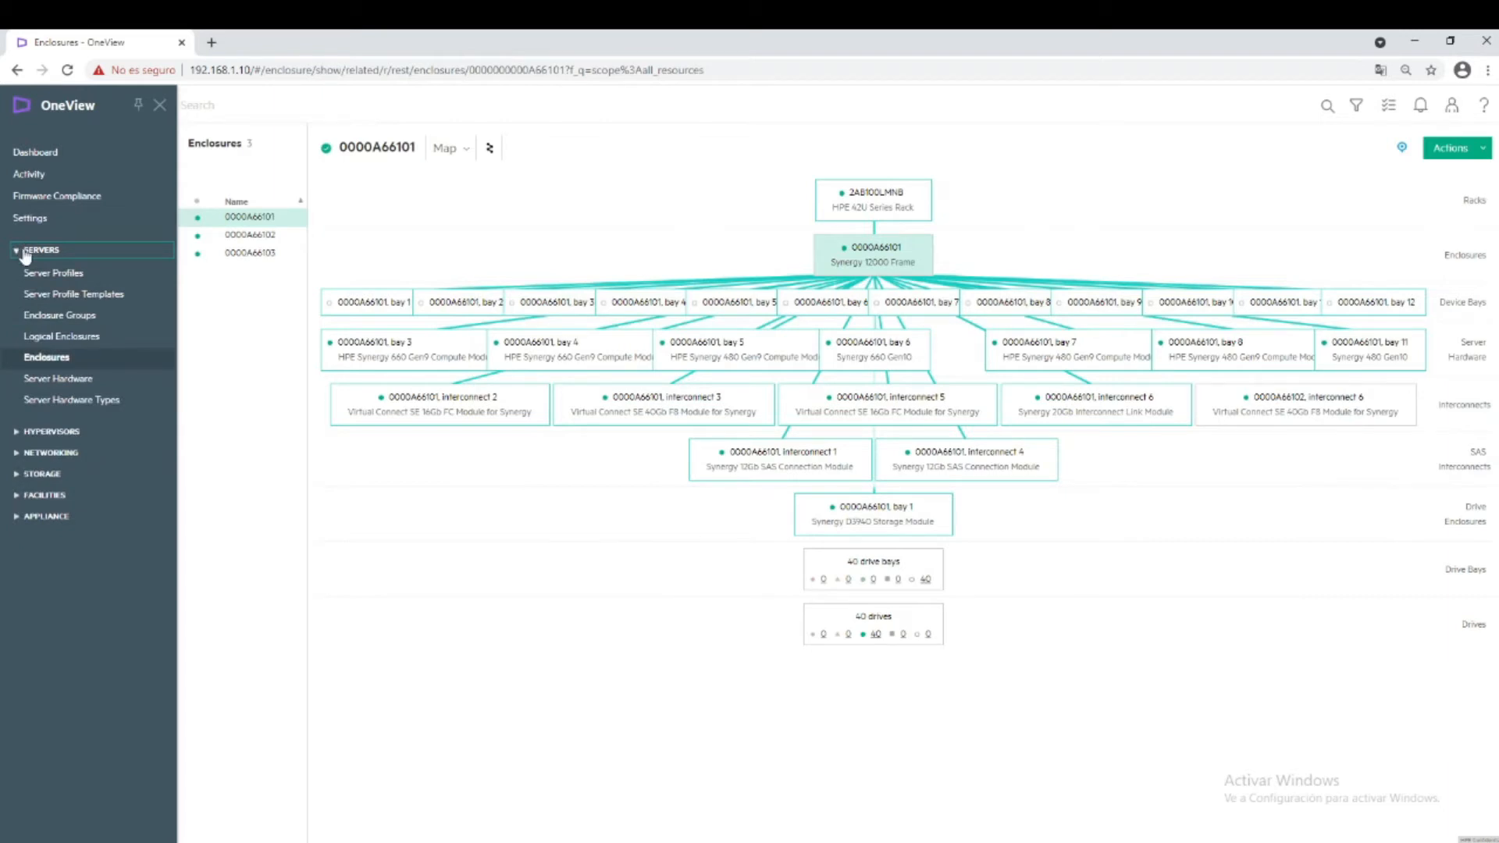
click(18, 453)
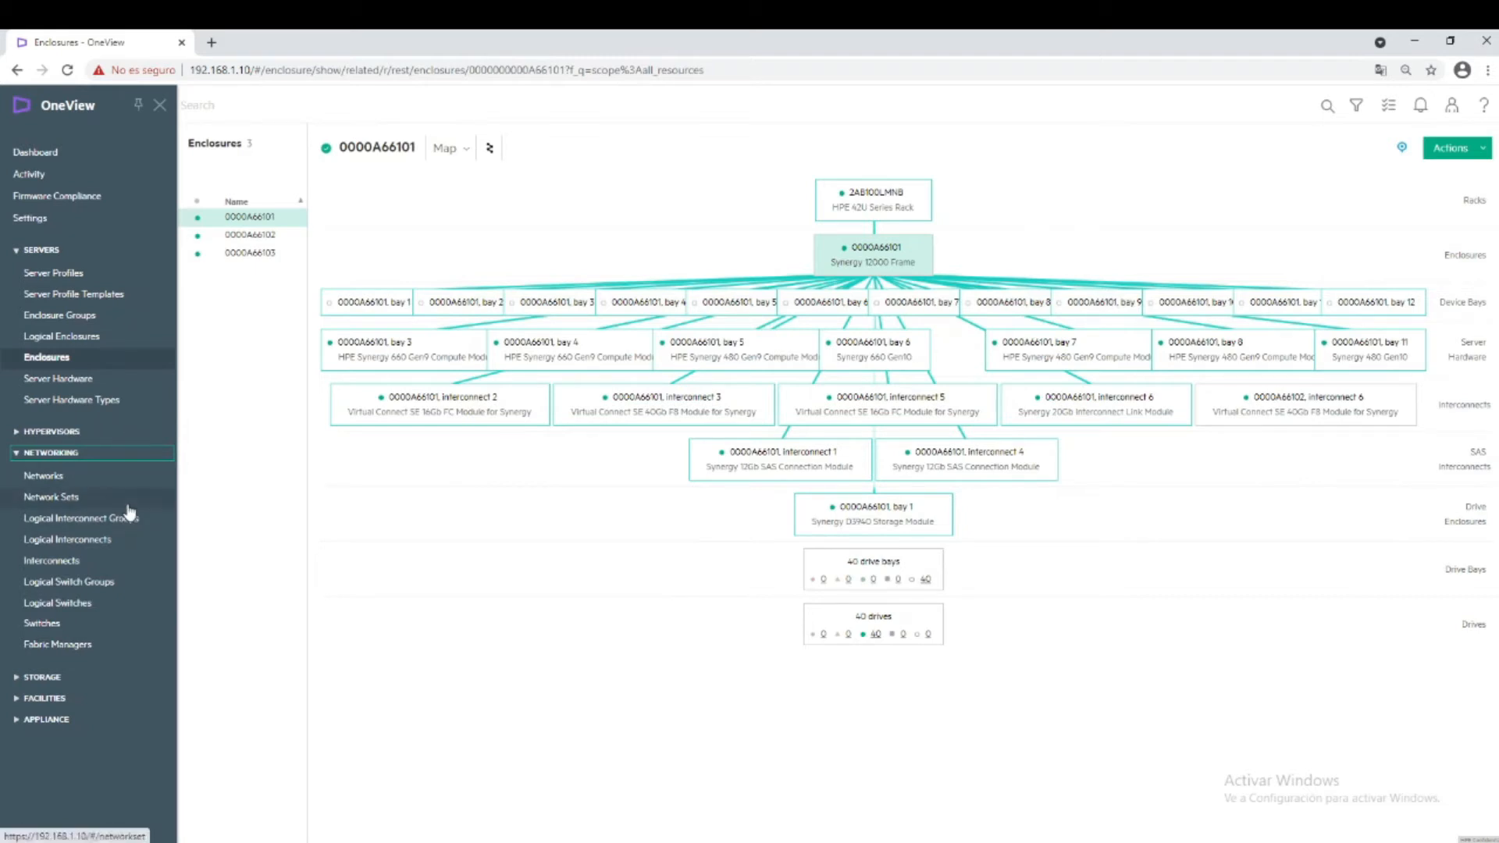
click(17, 453)
click(26, 256)
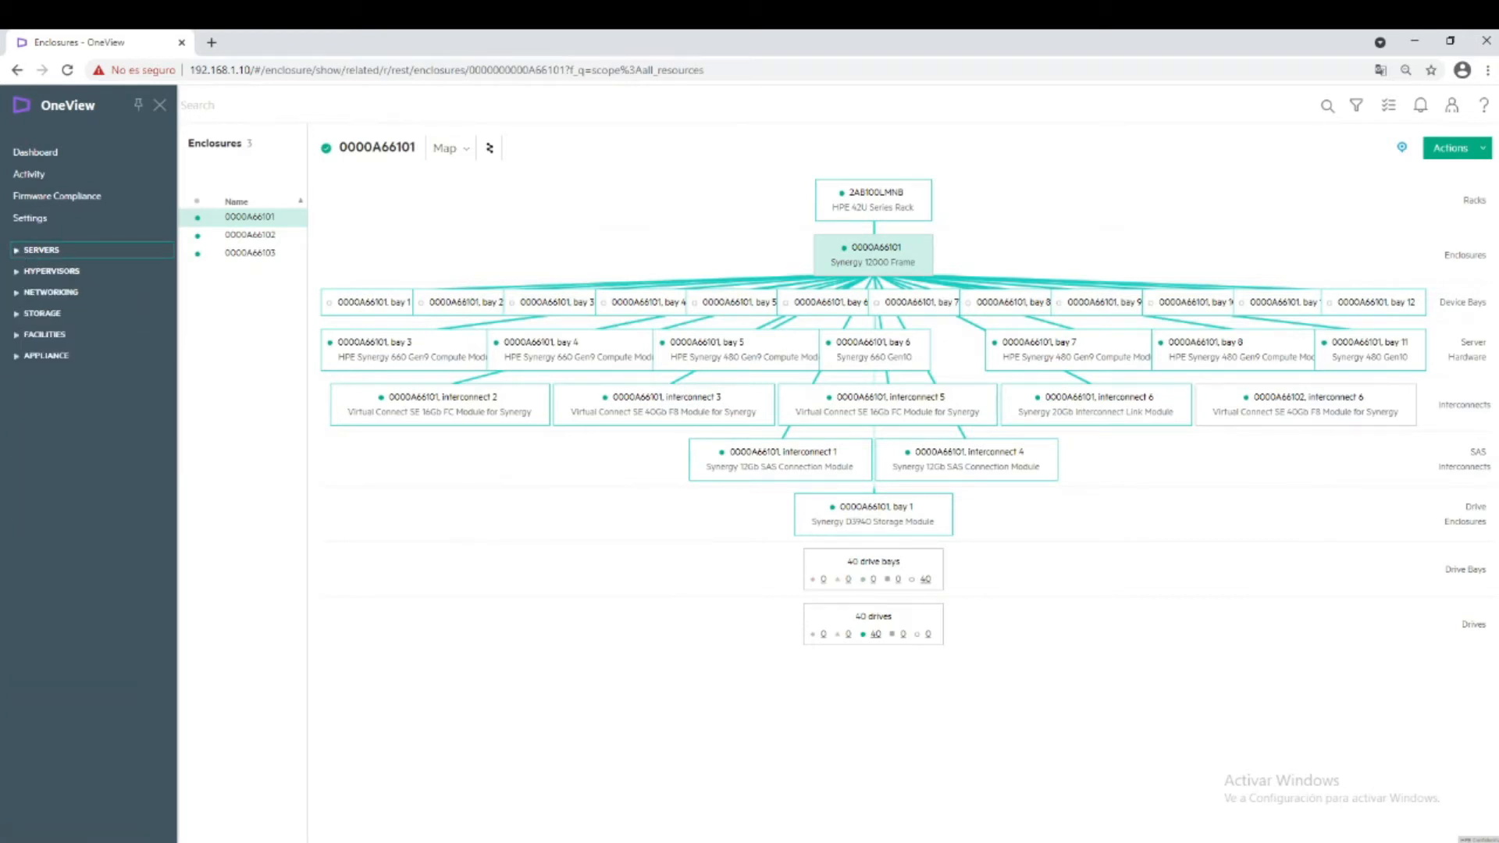
click(17, 356)
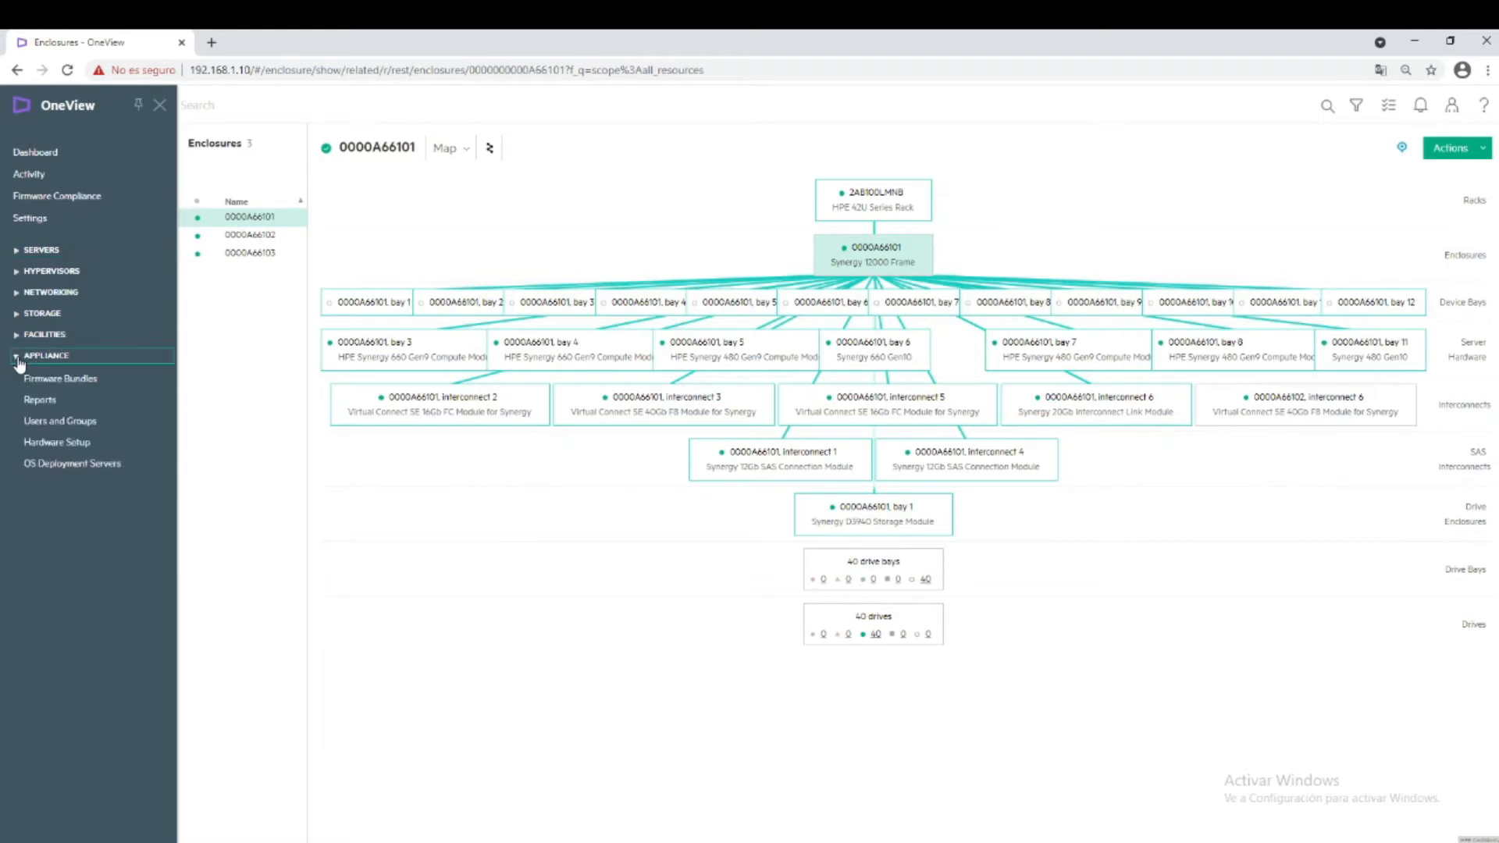
View the Users and Groups page with its two accounts, then return to the Settings overview.
click(56, 423)
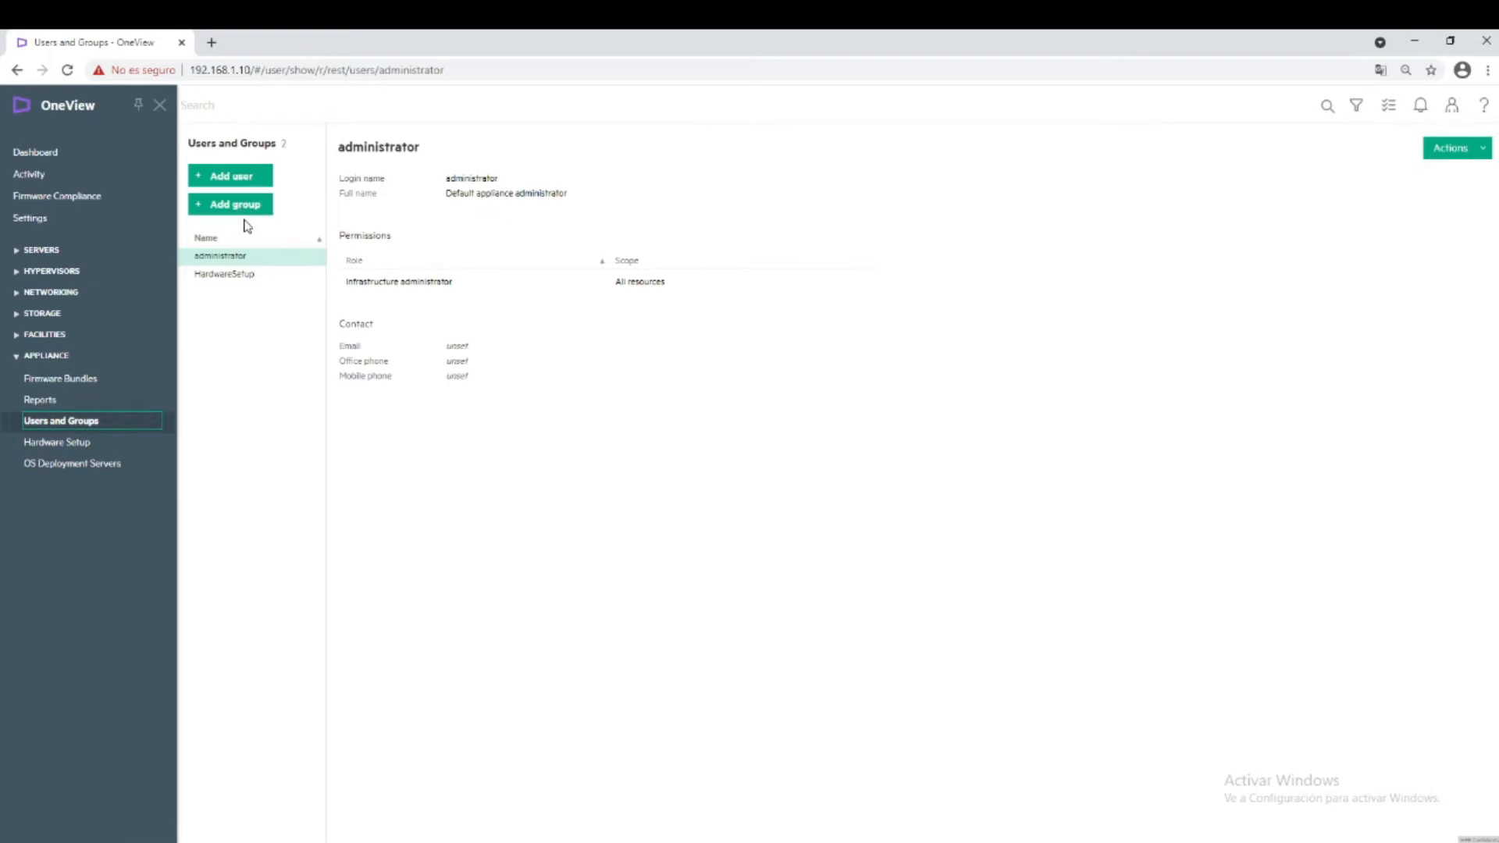
click(32, 220)
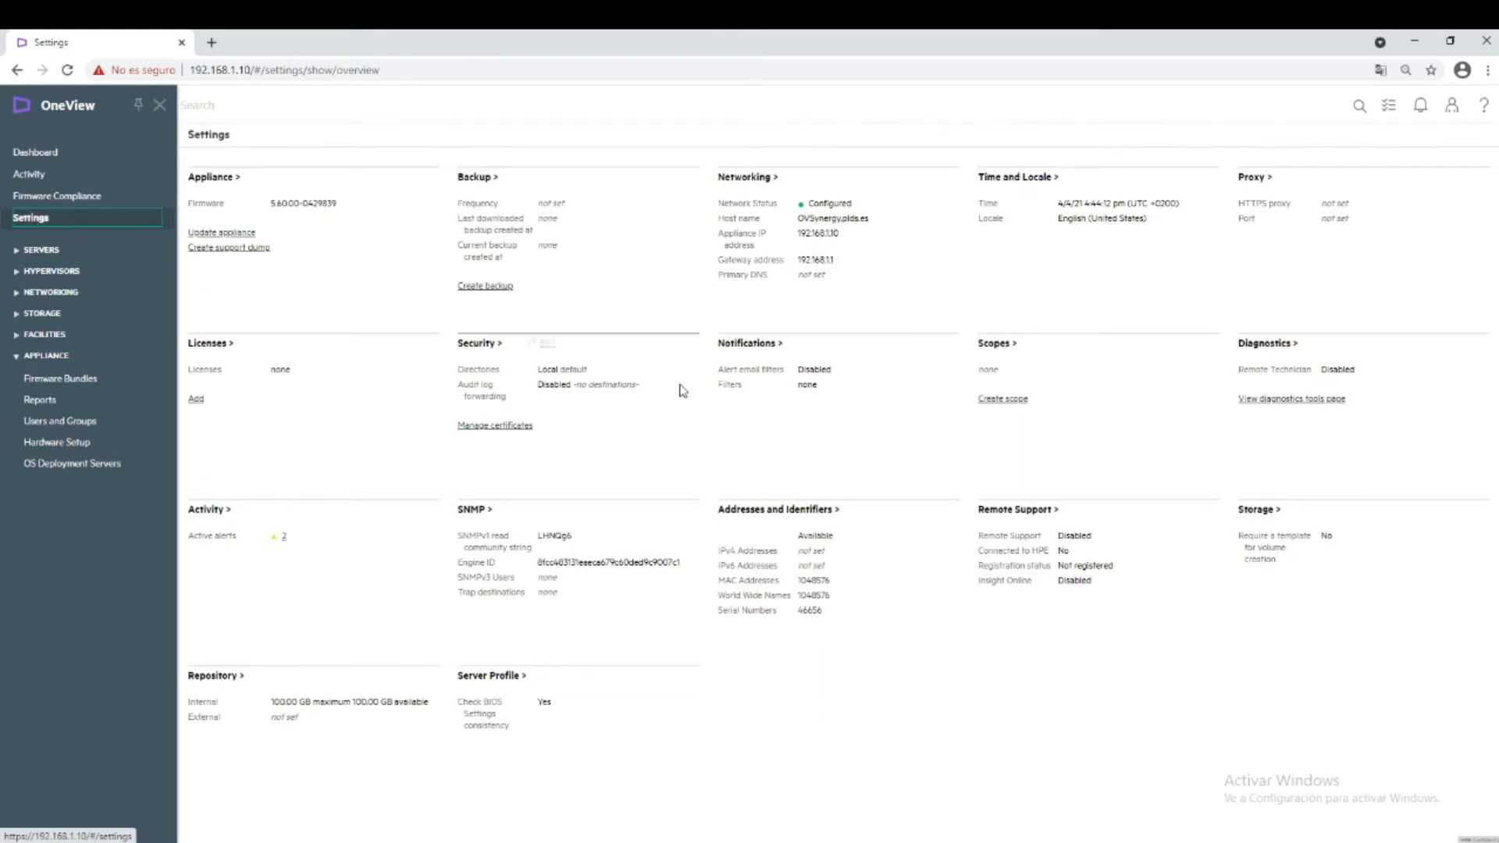
click(1019, 407)
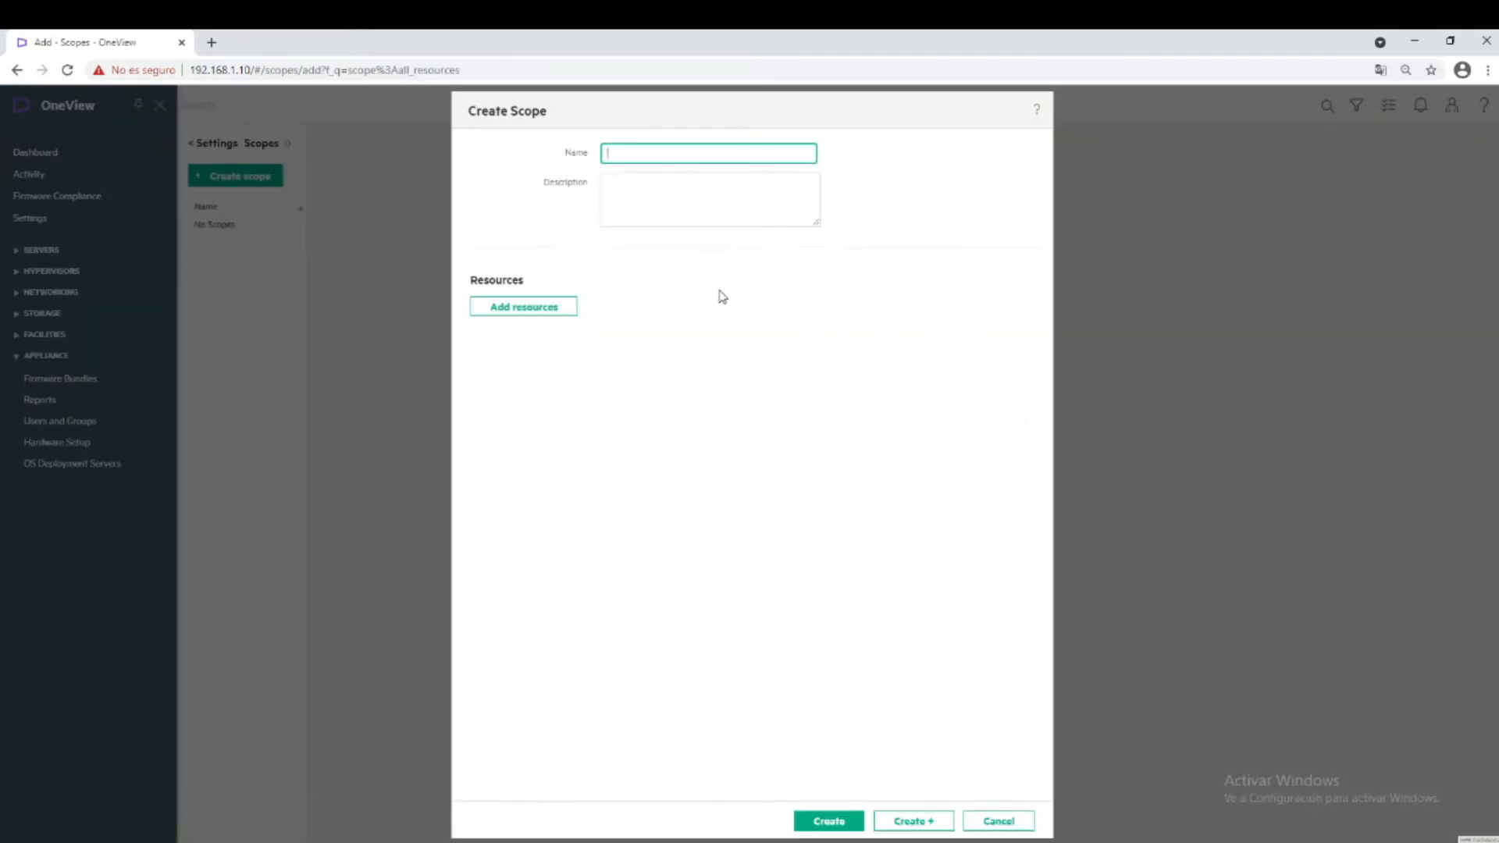
click(990, 823)
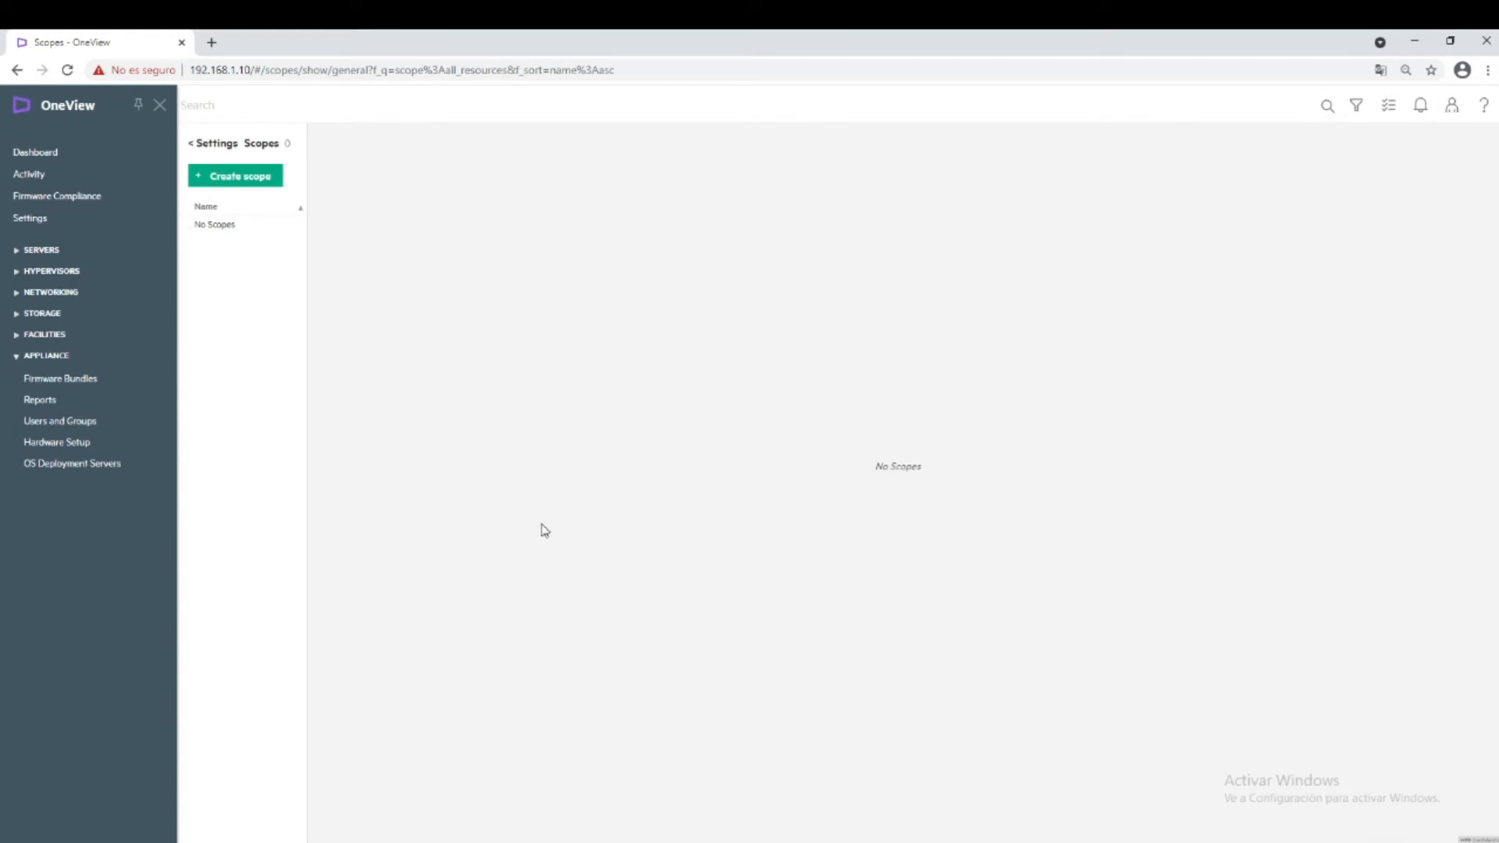
click(36, 226)
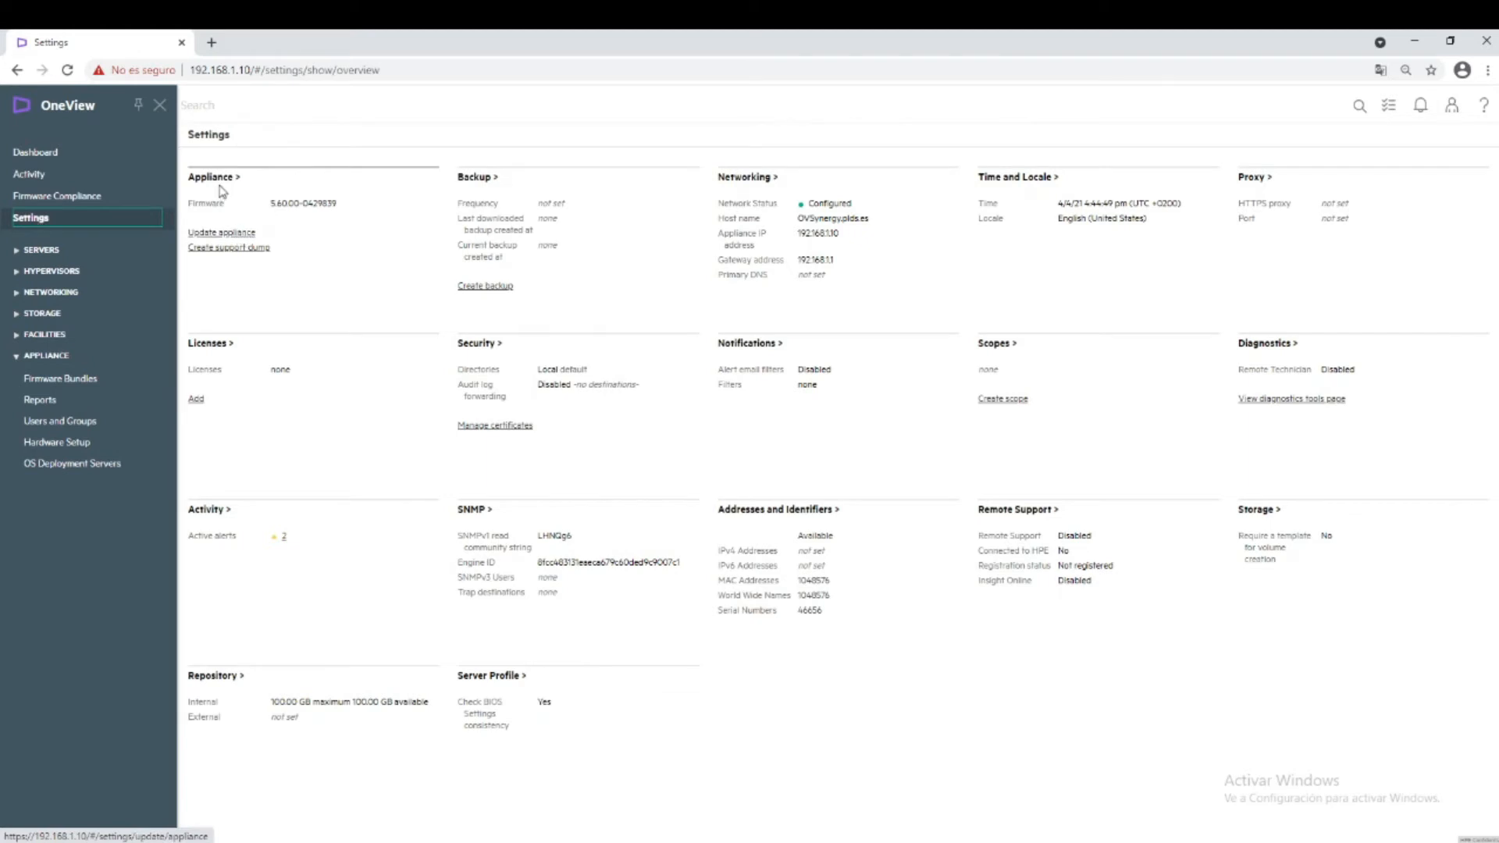
click(221, 234)
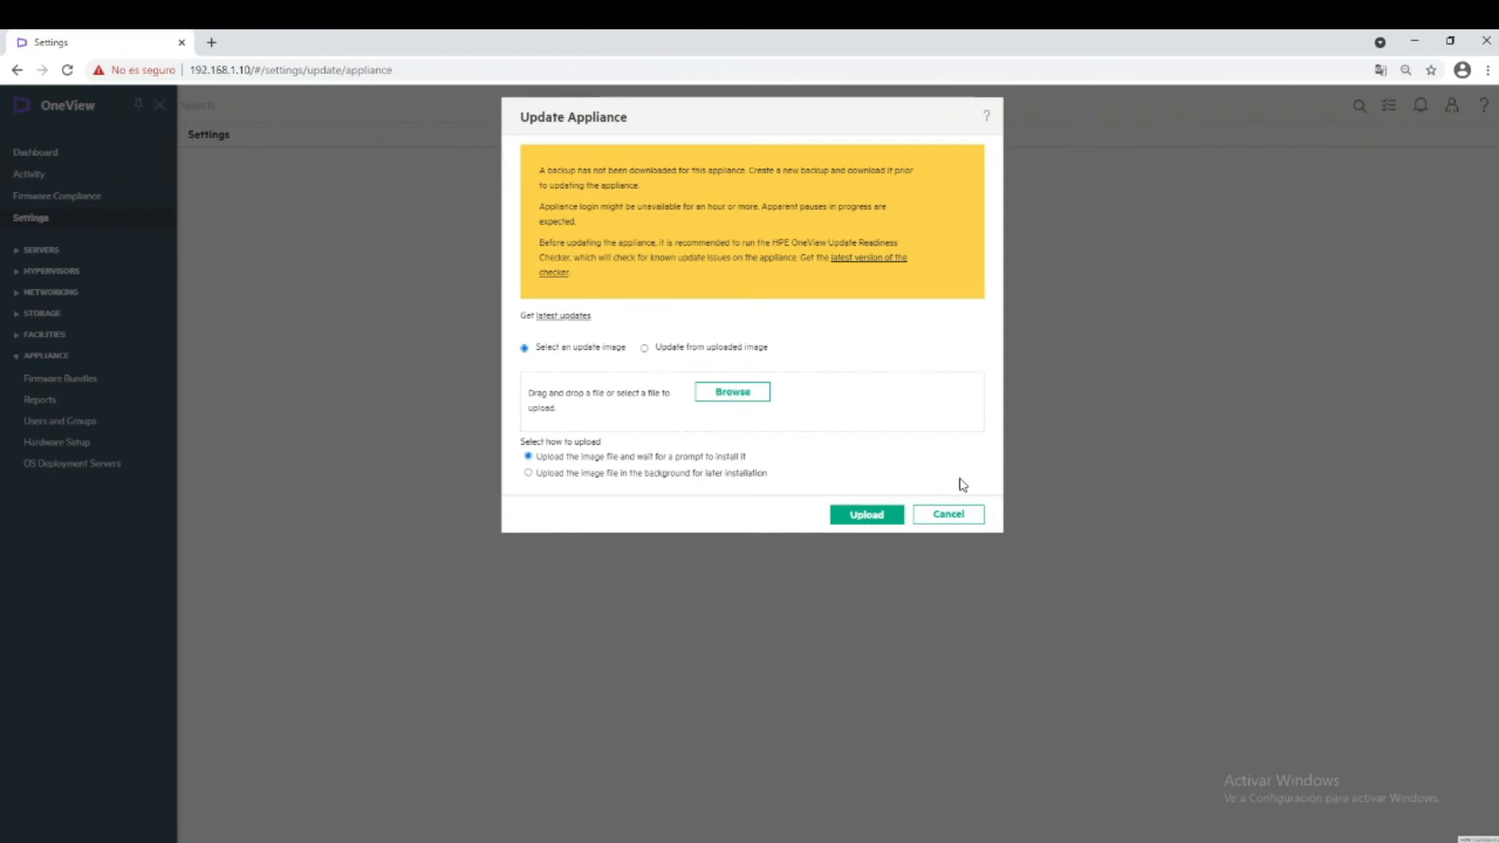
click(974, 516)
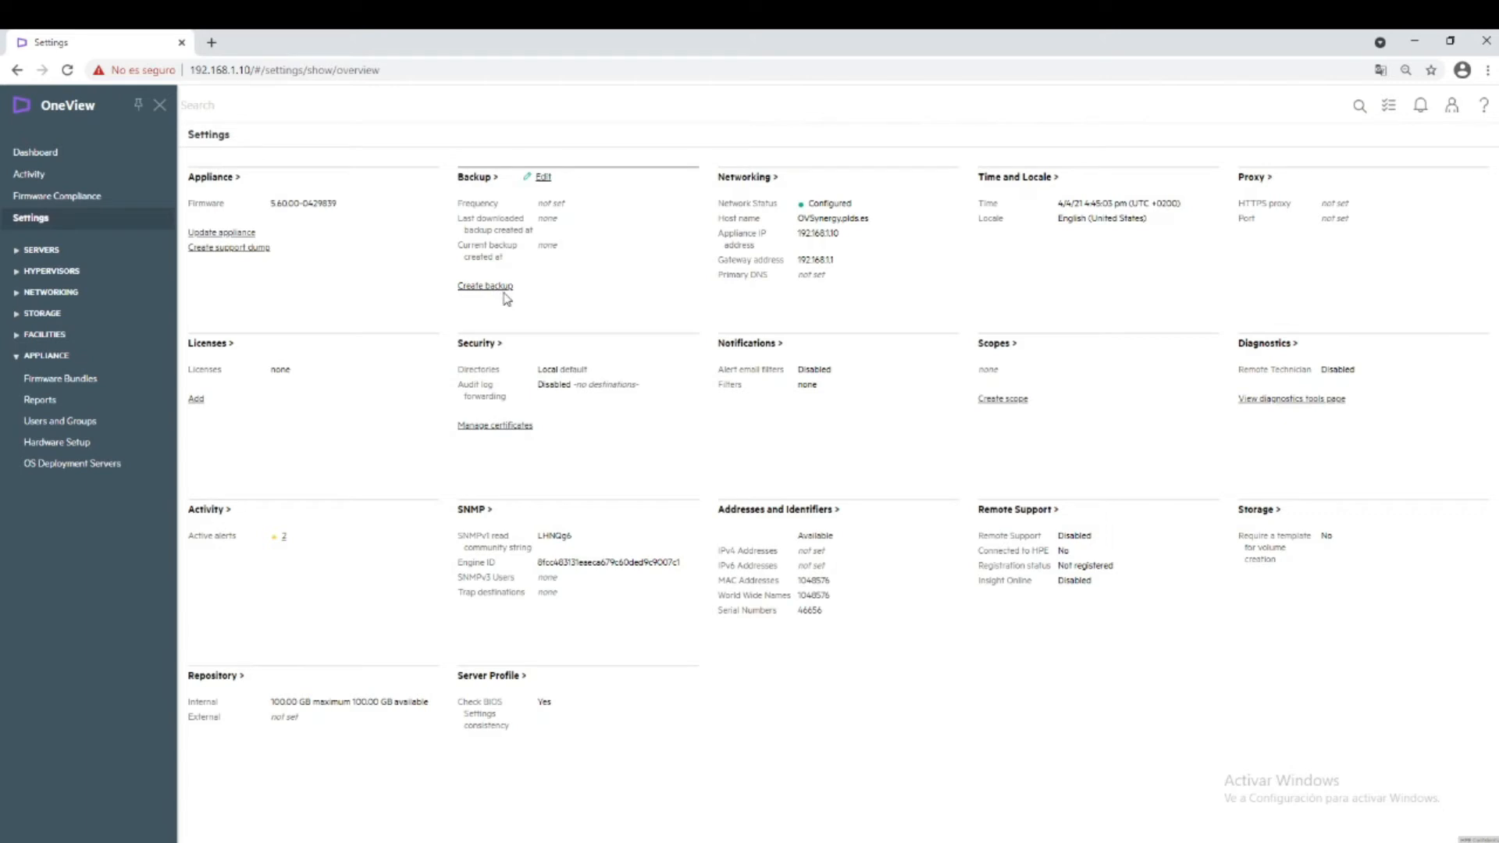
click(544, 179)
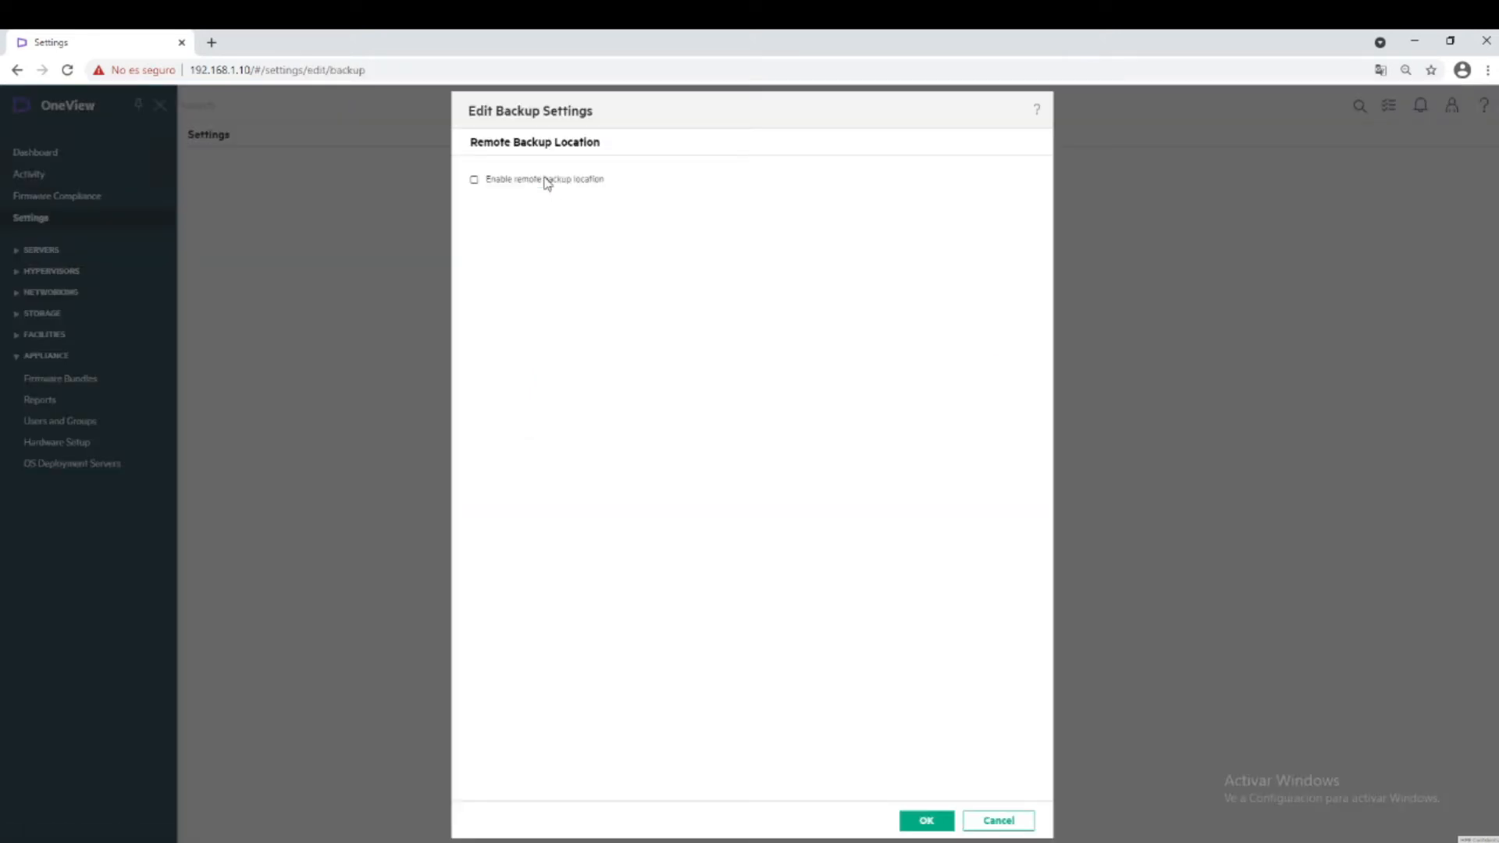
click(475, 181)
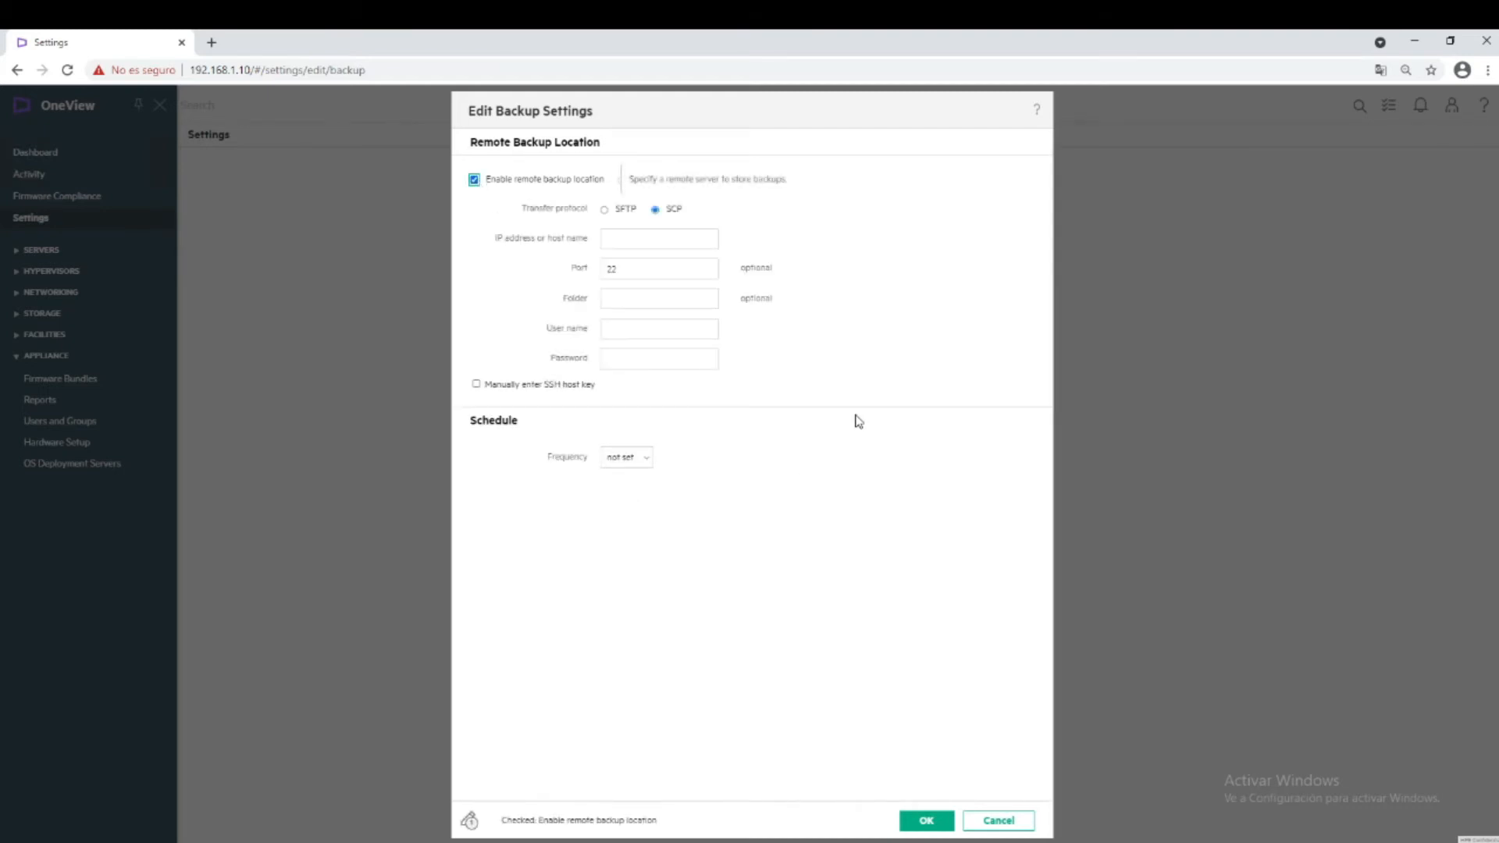
click(996, 821)
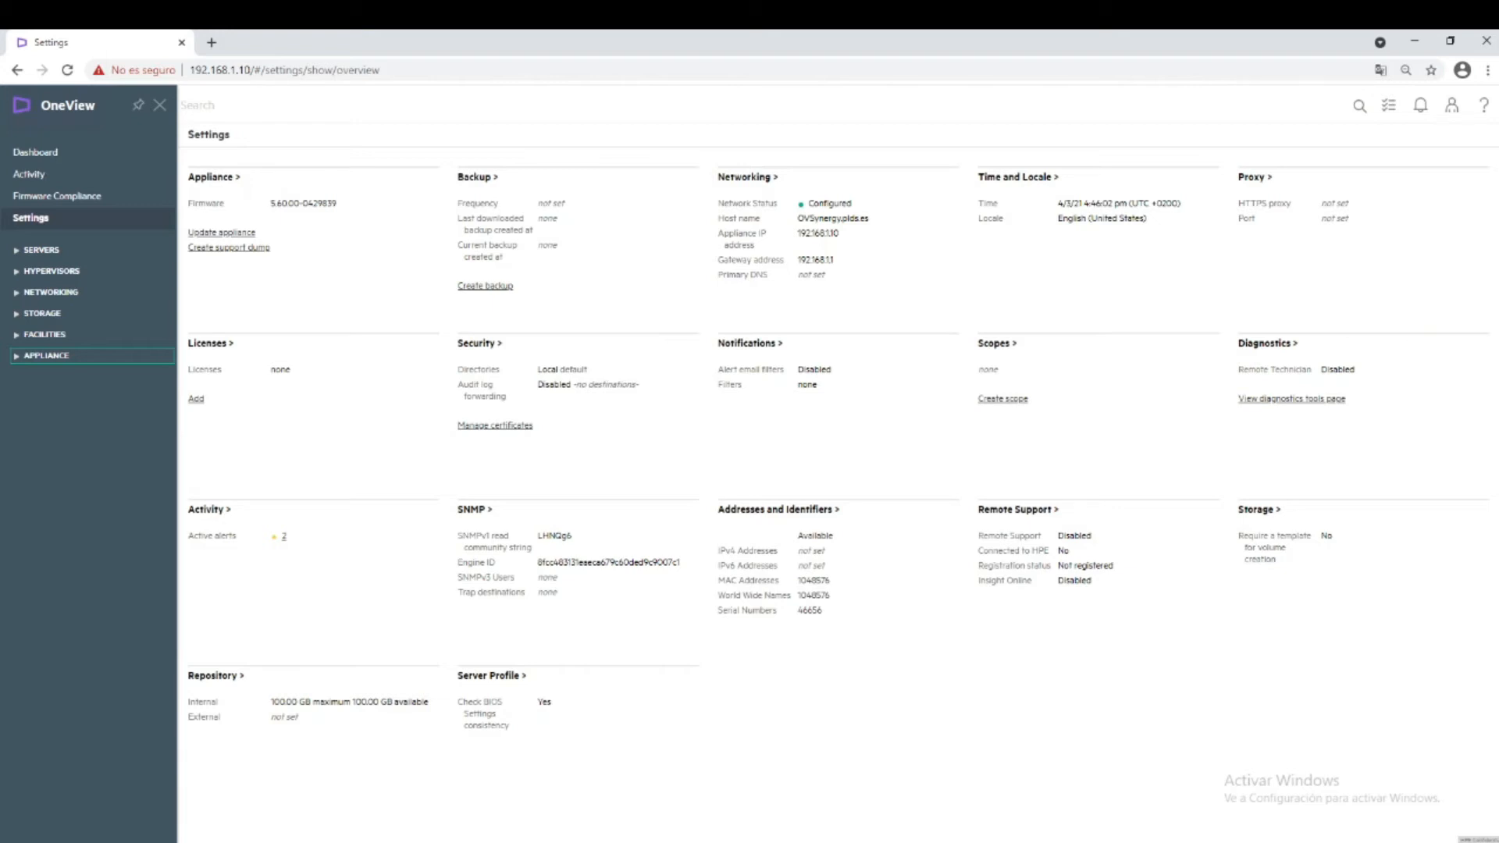
Go to Servers > Enclosures and inspect enclosure 0000A66101's front bays and rear interconnects.
click(42, 250)
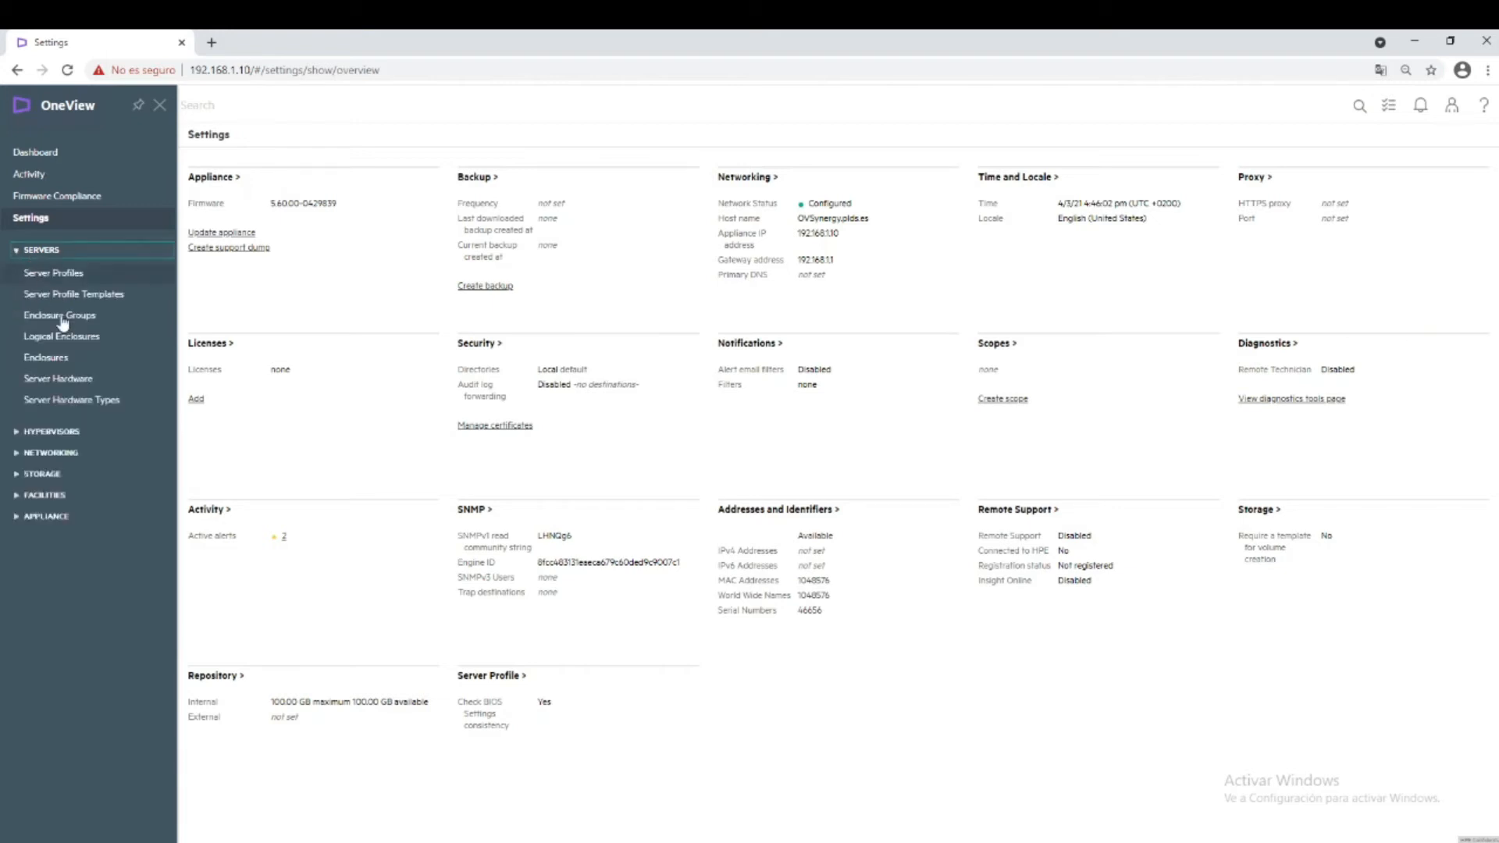
click(53, 361)
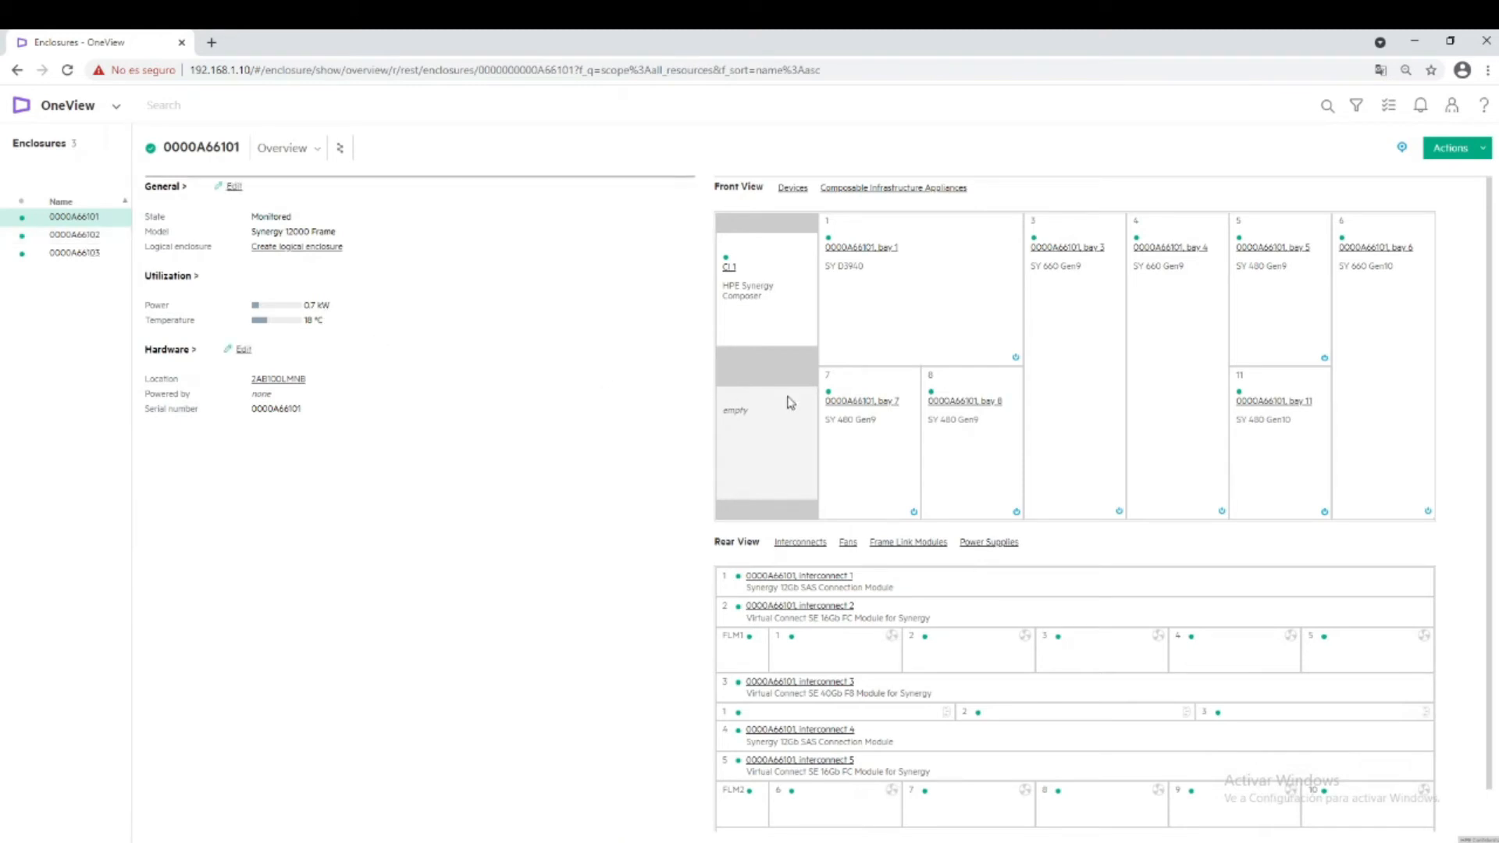
mouse_move(921, 309)
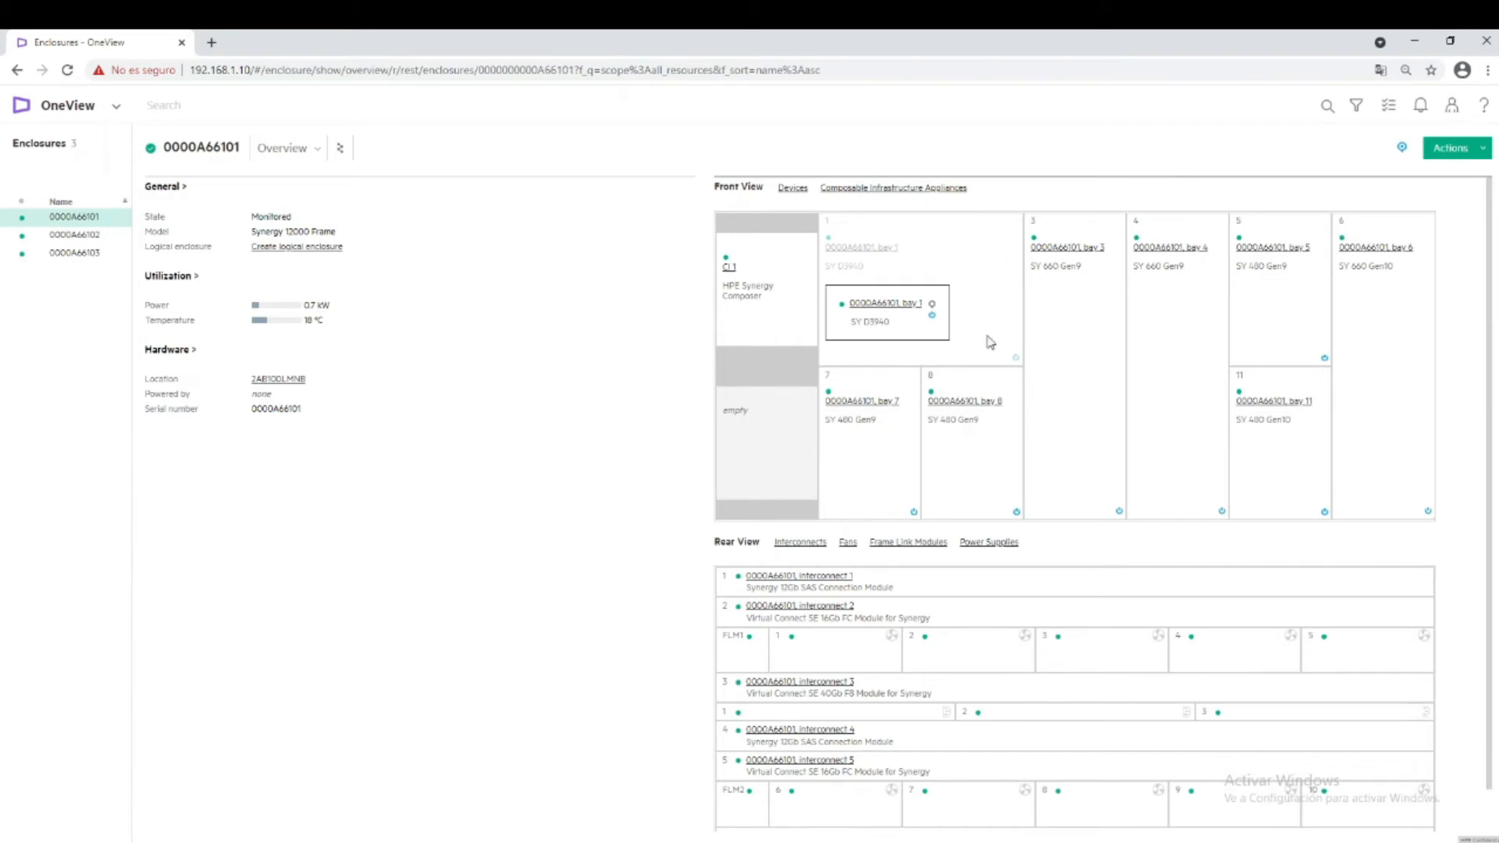
mouse_move(992, 447)
mouse_move(897, 442)
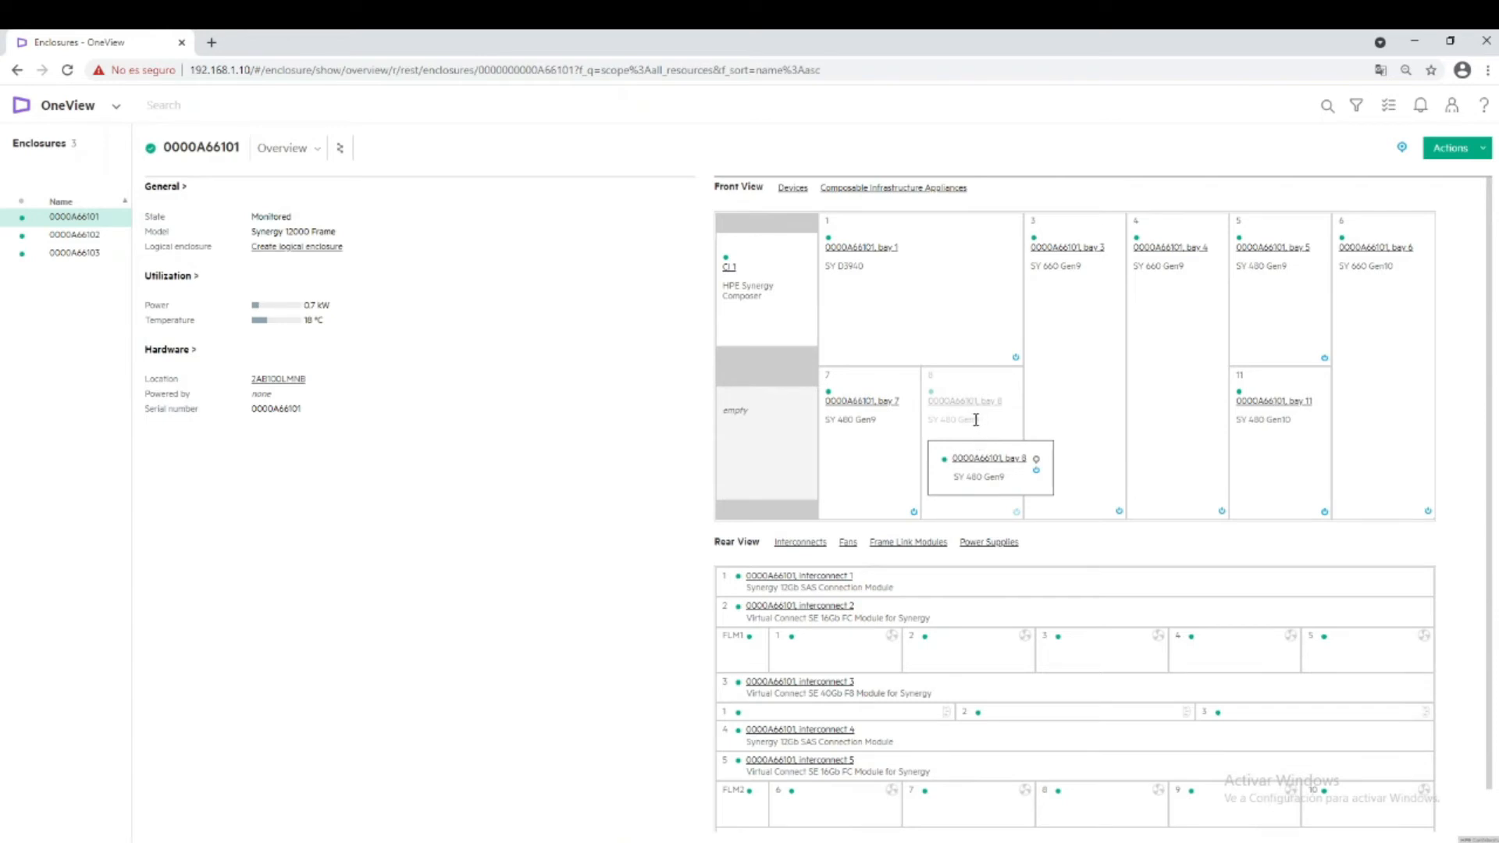
mouse_move(1314, 464)
mouse_move(1089, 347)
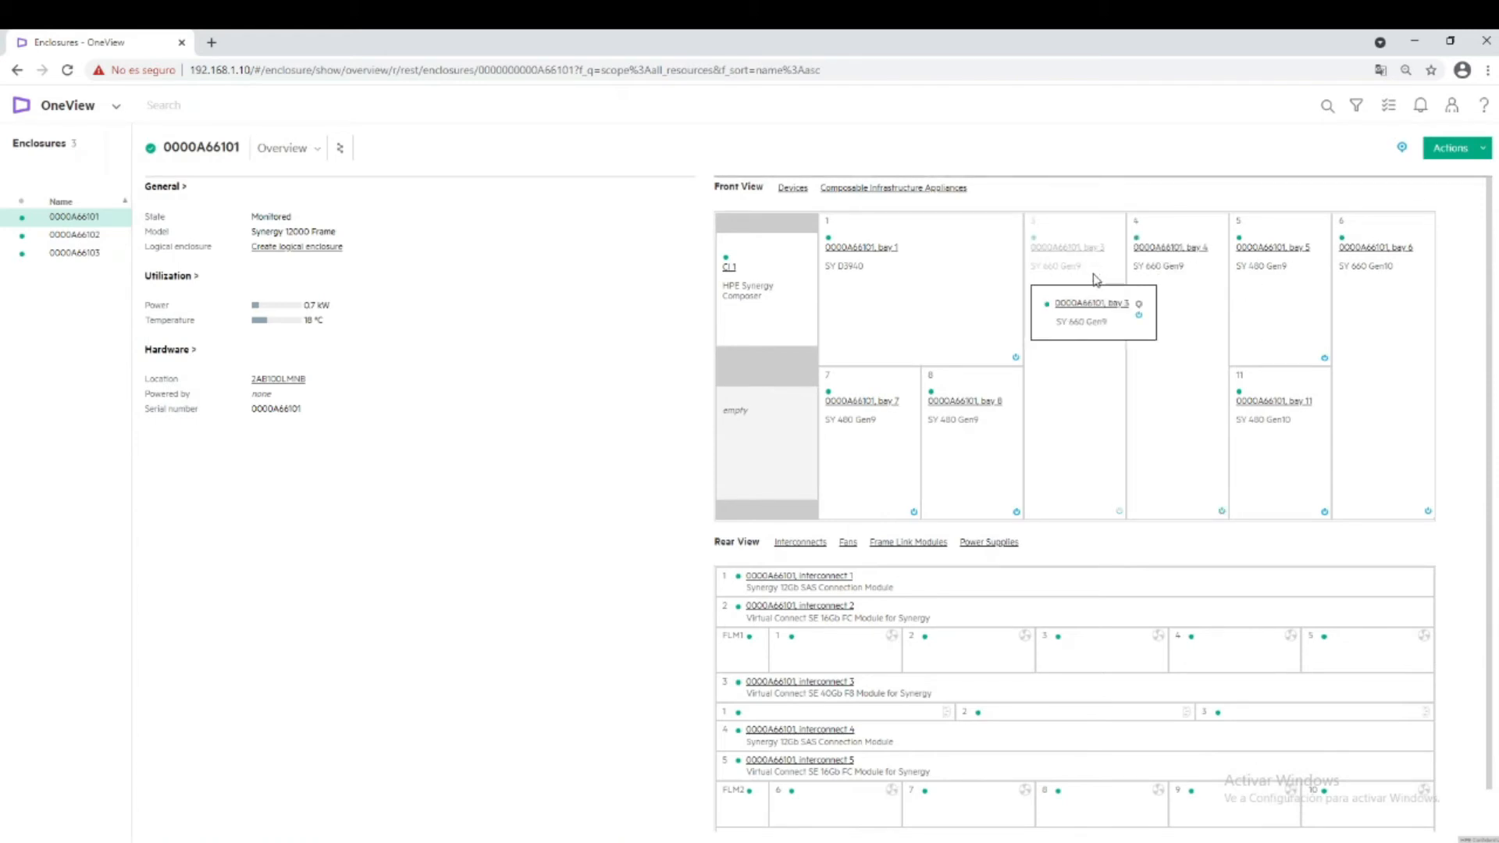
mouse_move(1392, 289)
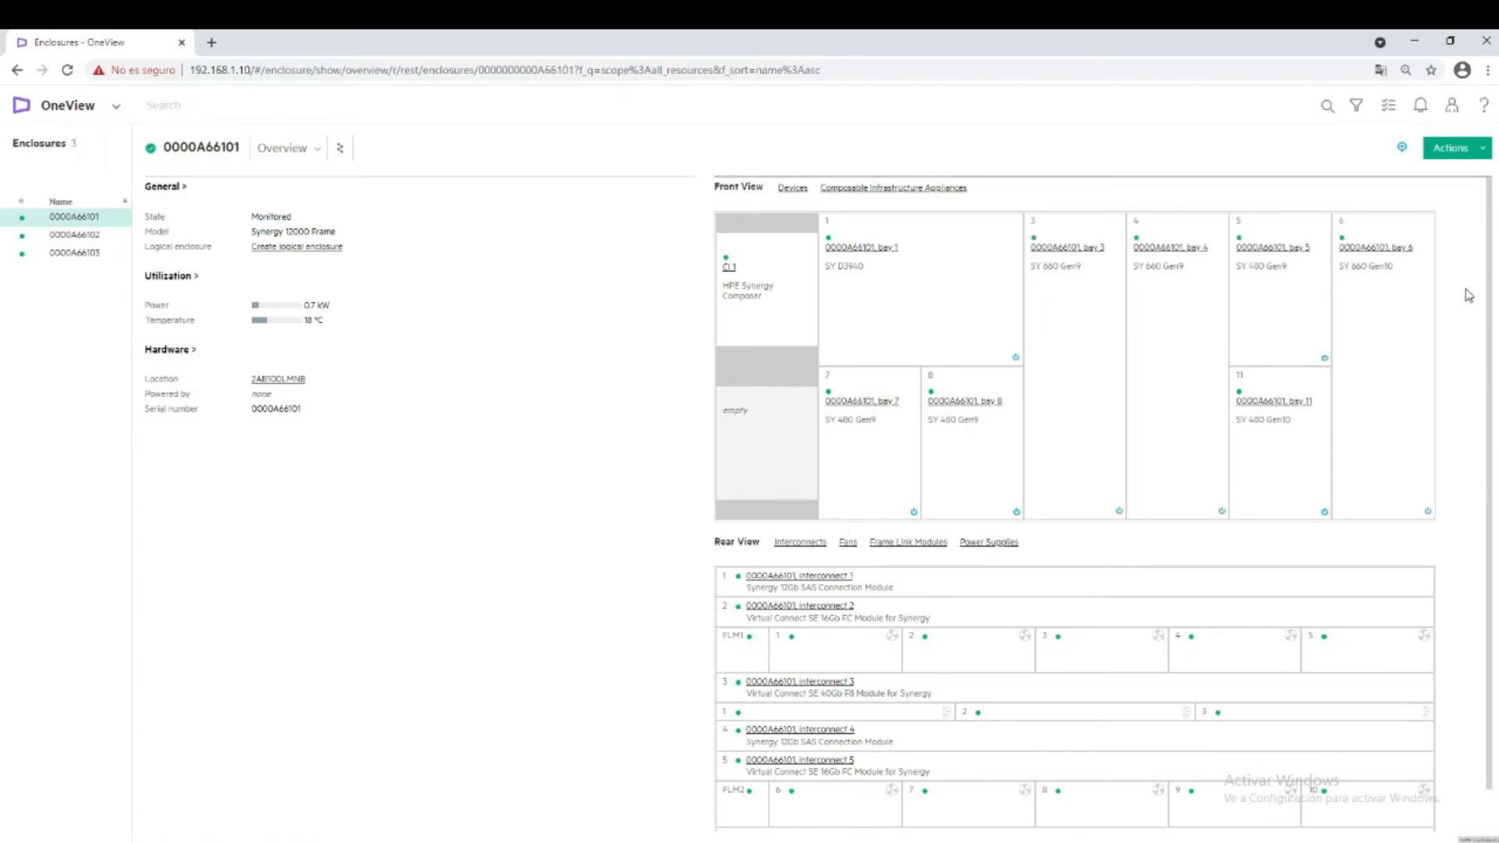
Scroll down the 0000A66101 overview to review its Monitored status, 0.7 kW power and 18 °C temperature.
scroll(1493, 269, down, 1)
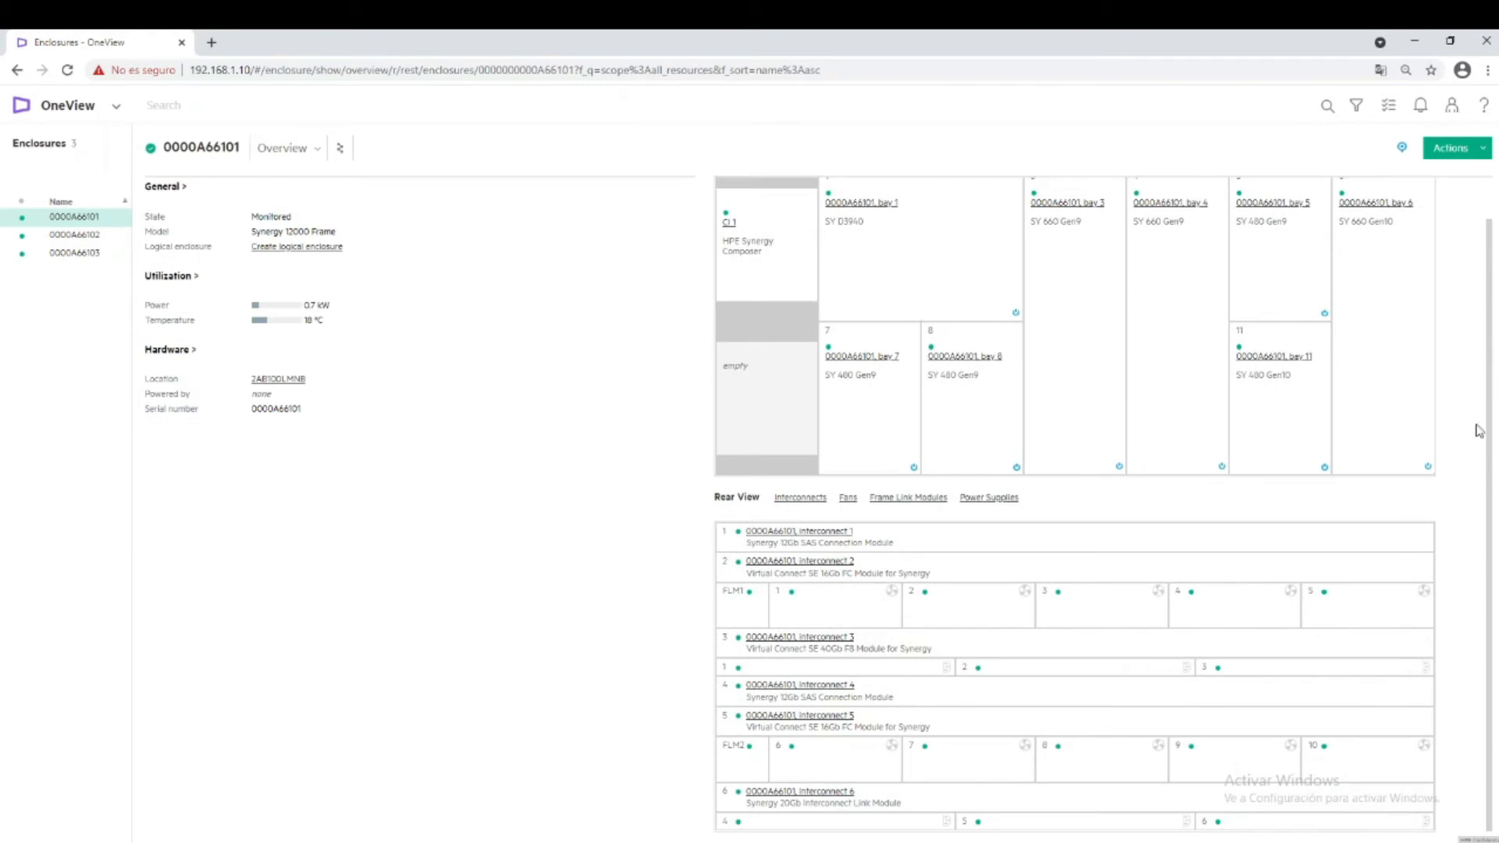
mouse_move(790, 576)
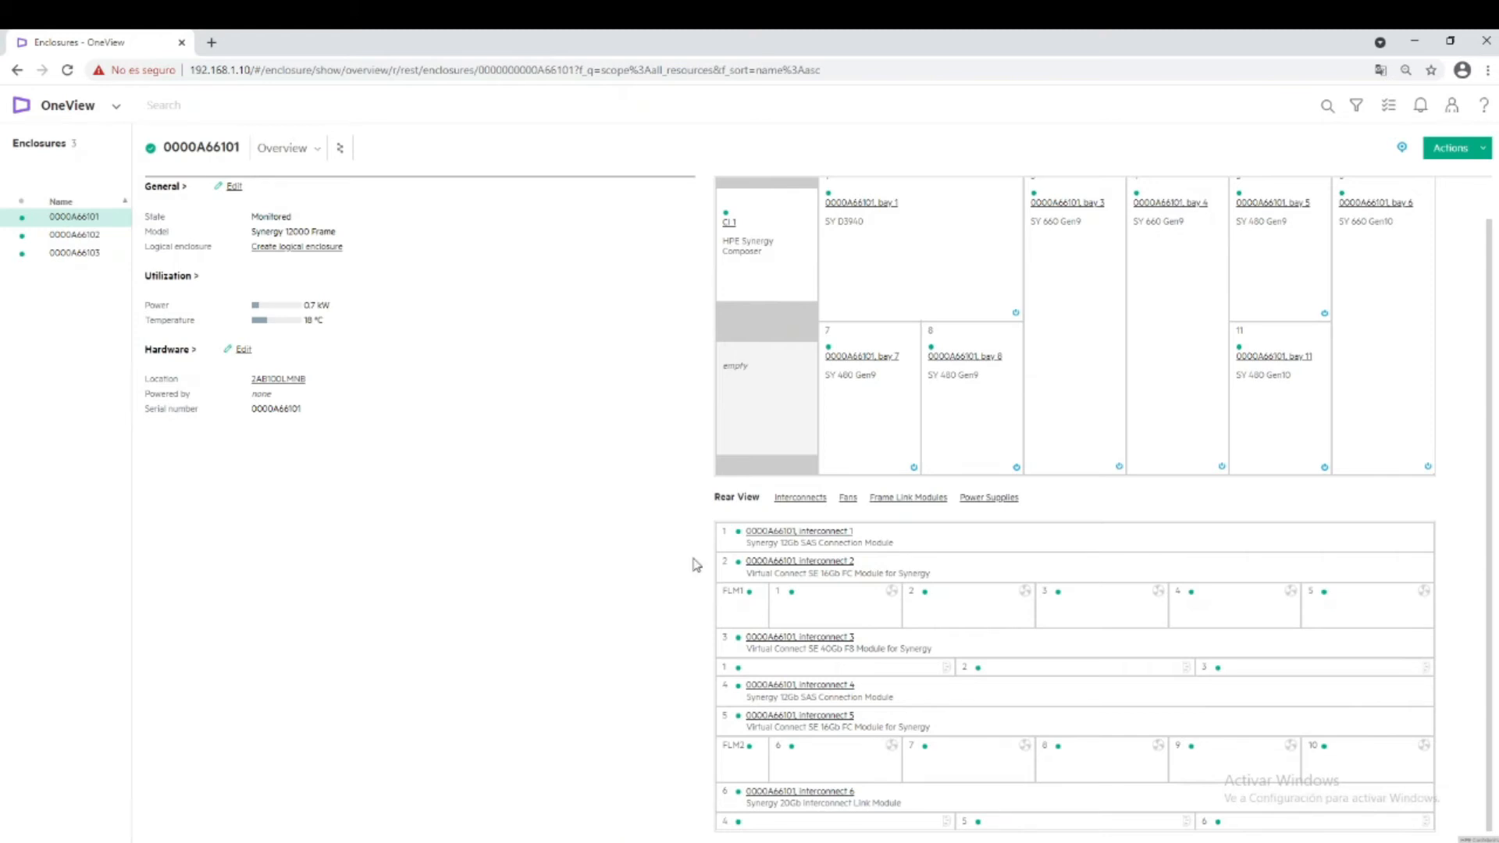
mouse_move(725, 545)
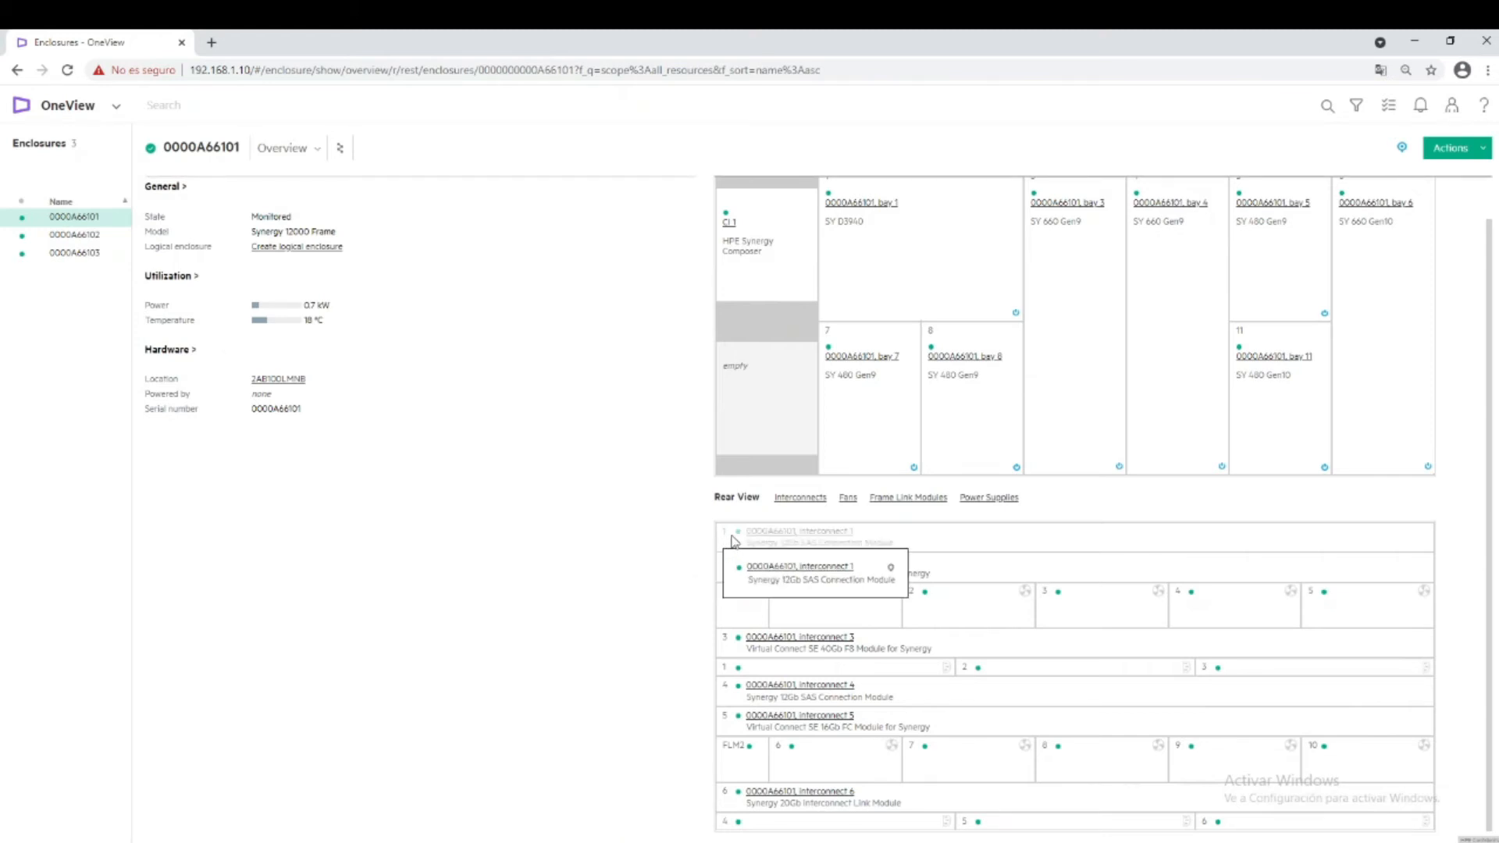
mouse_move(727, 695)
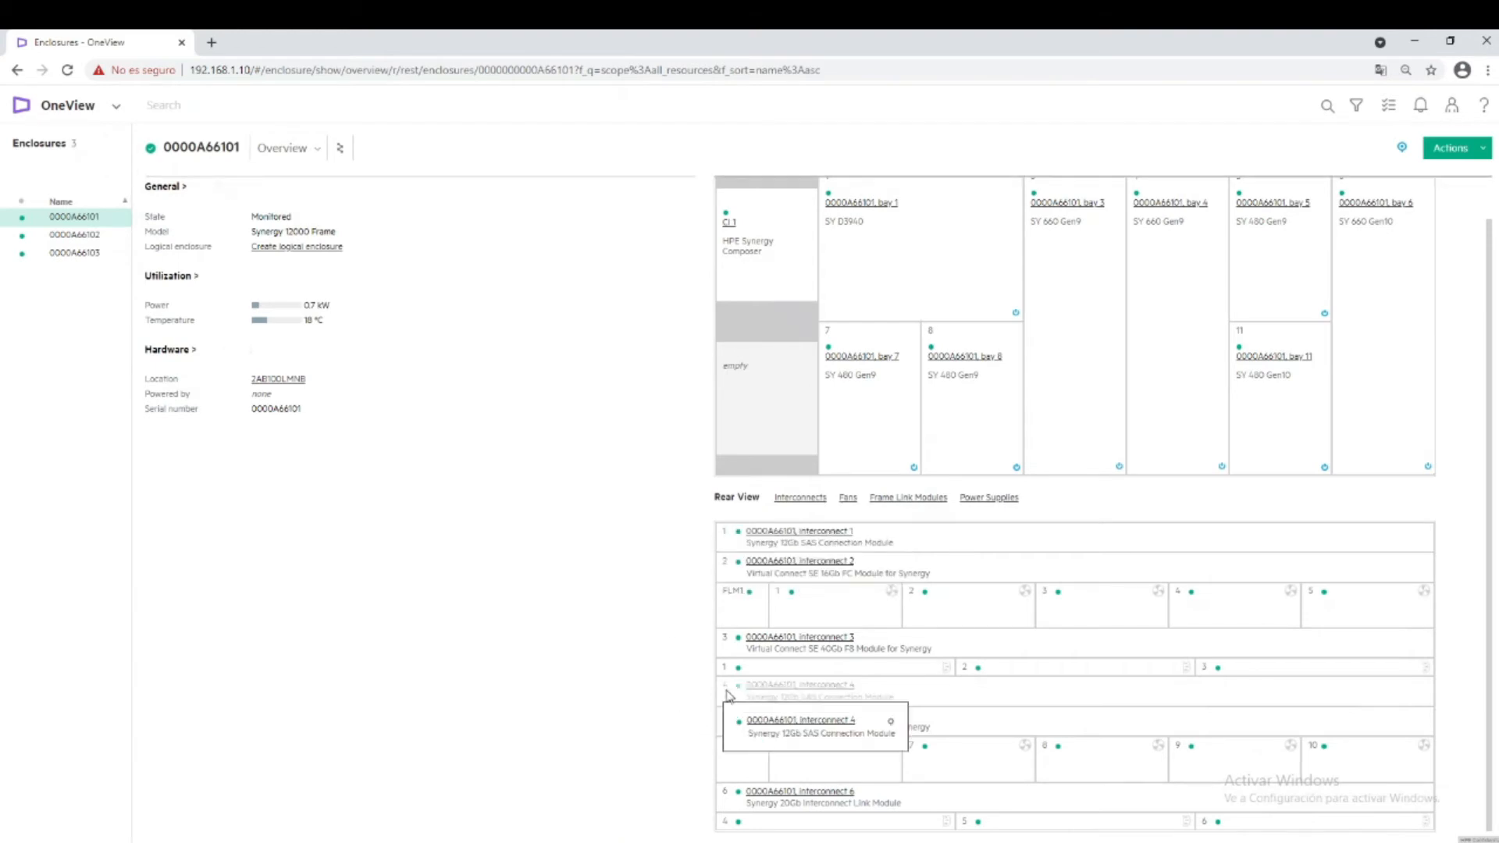
mouse_move(738, 572)
mouse_move(885, 654)
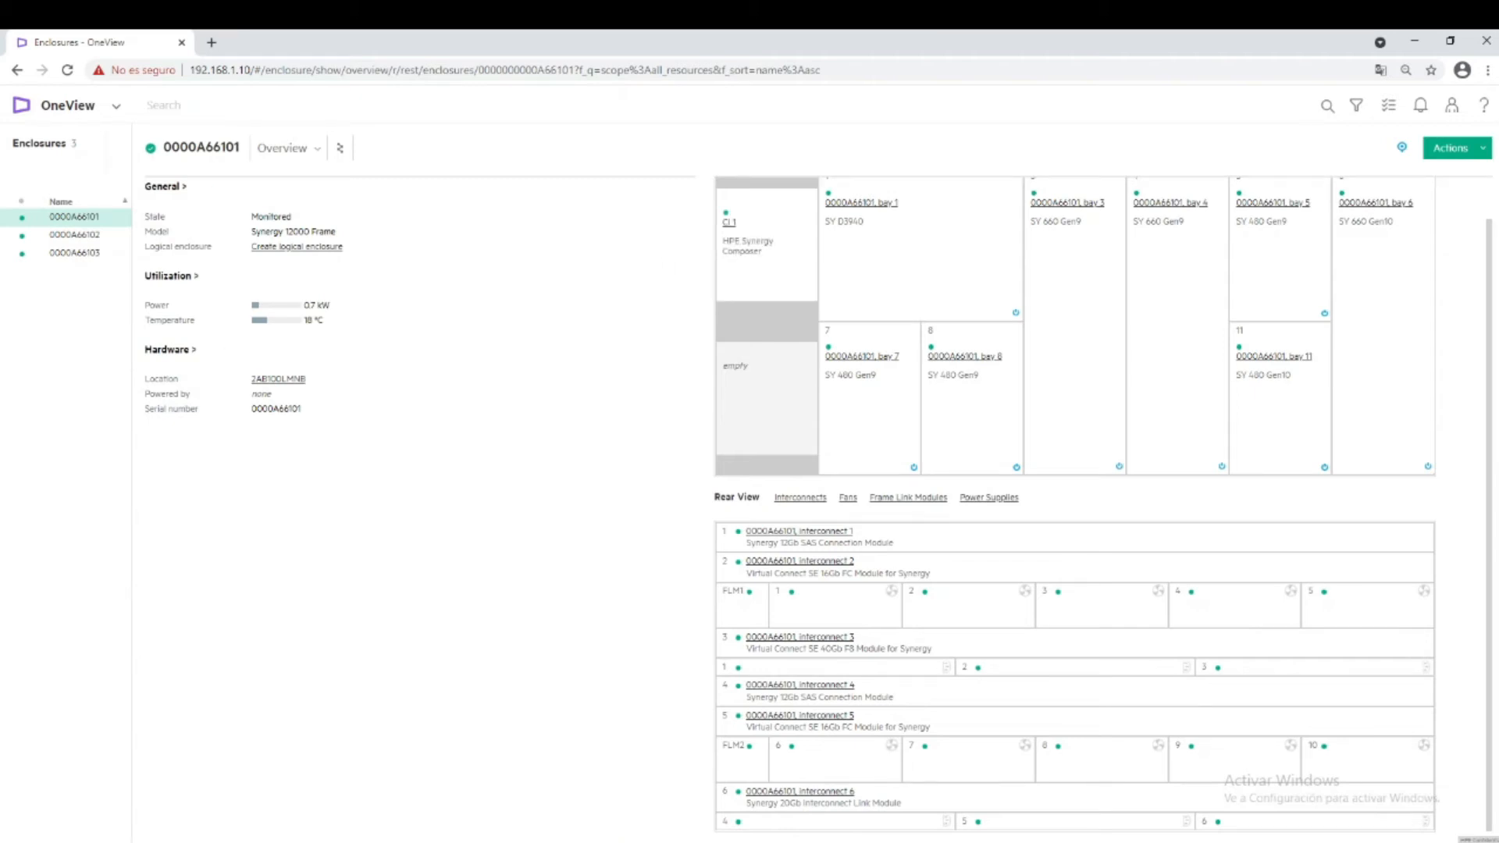
Pin the navigation sidebar open, collapse Servers, expand Networking, and open the Networks page.
click(68, 110)
click(17, 254)
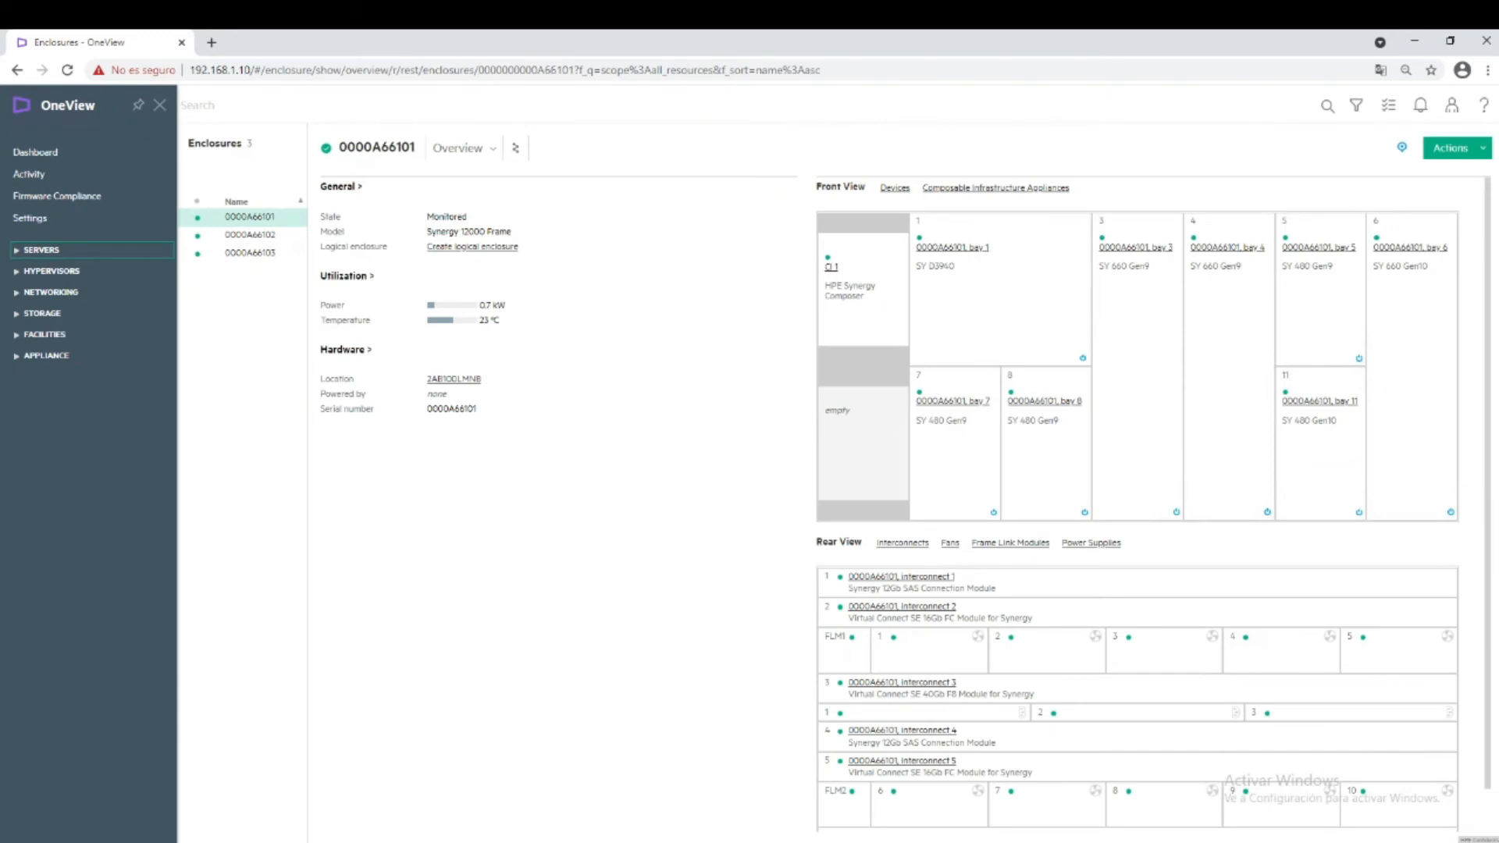
click(139, 107)
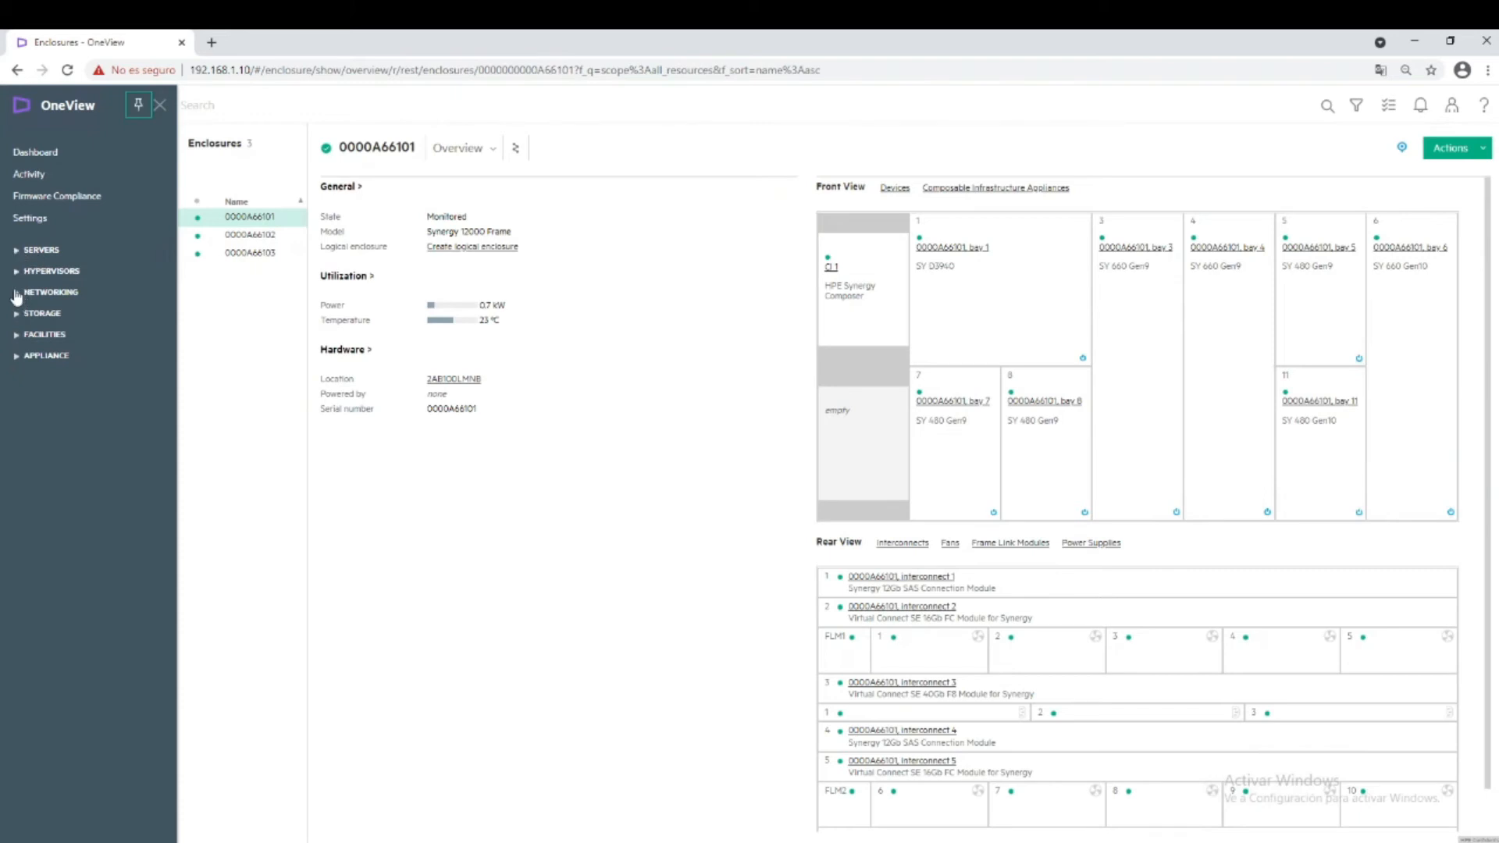
click(21, 294)
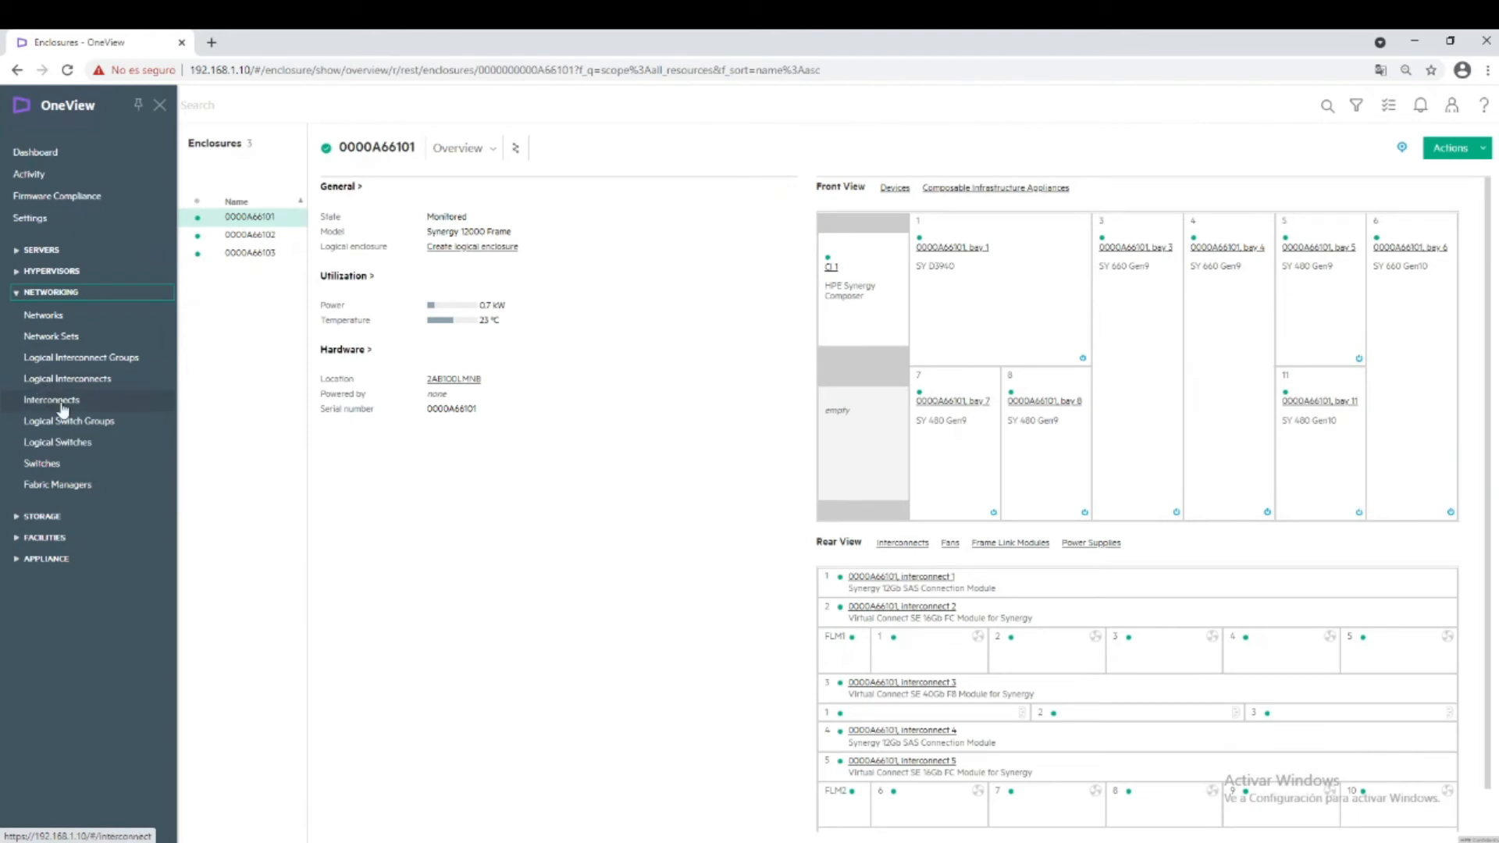
click(47, 320)
Draft a new Ethernet network with General purpose, then cancel it without saving.
click(248, 188)
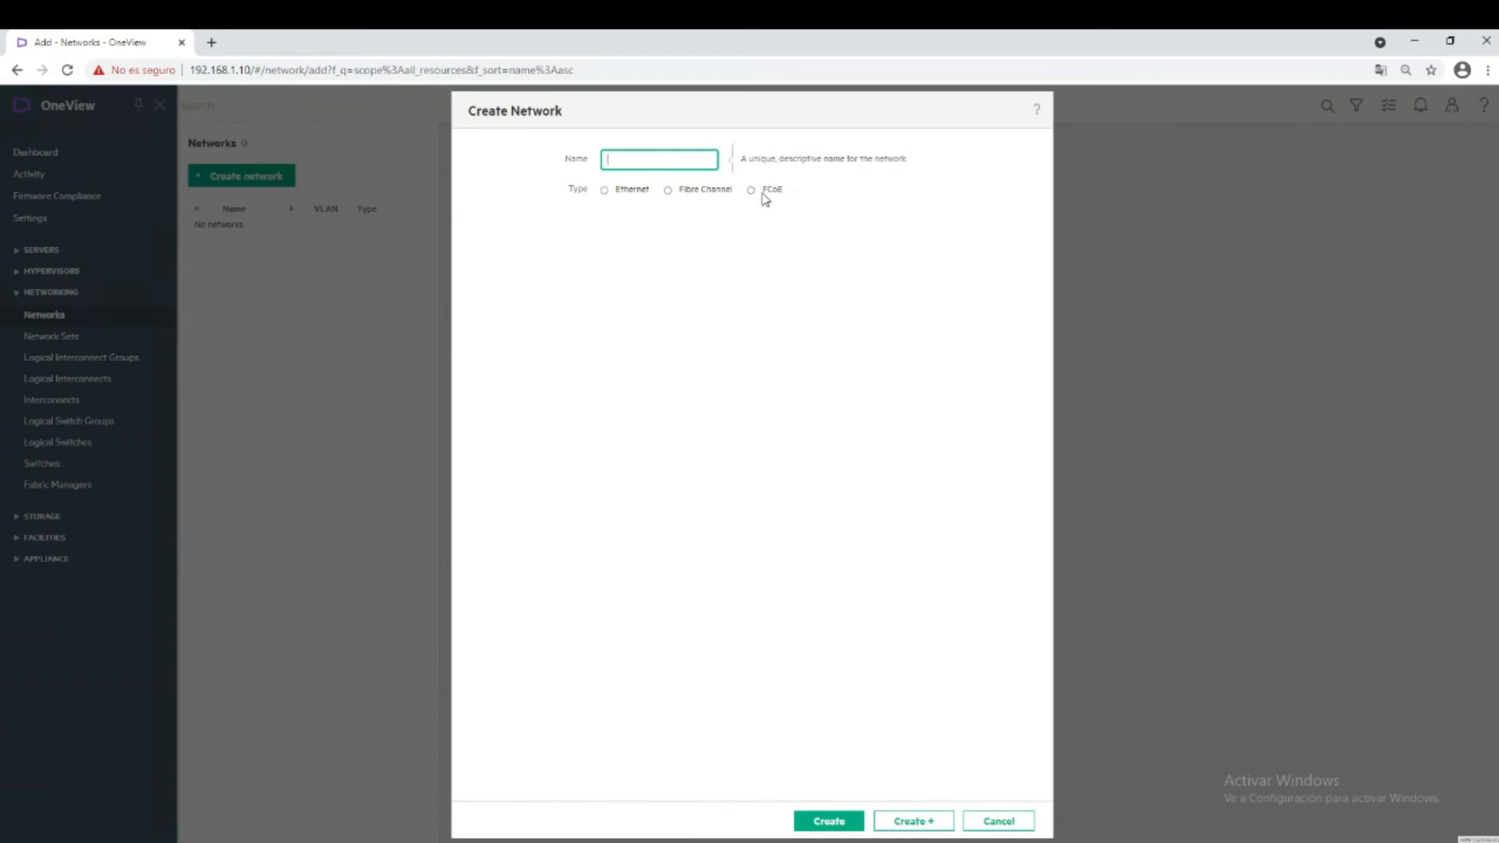
click(604, 191)
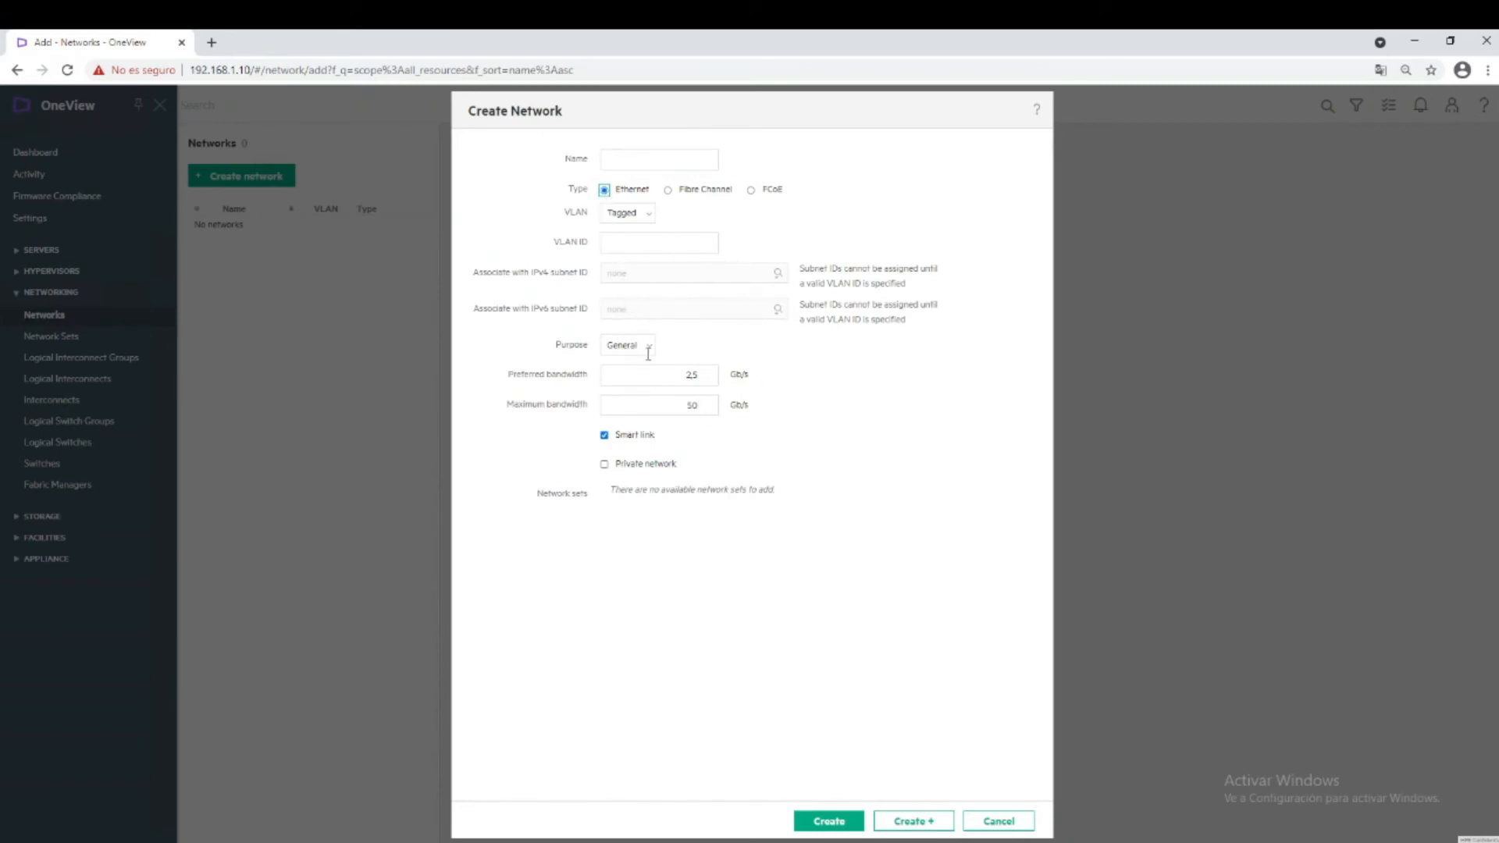
click(703, 405)
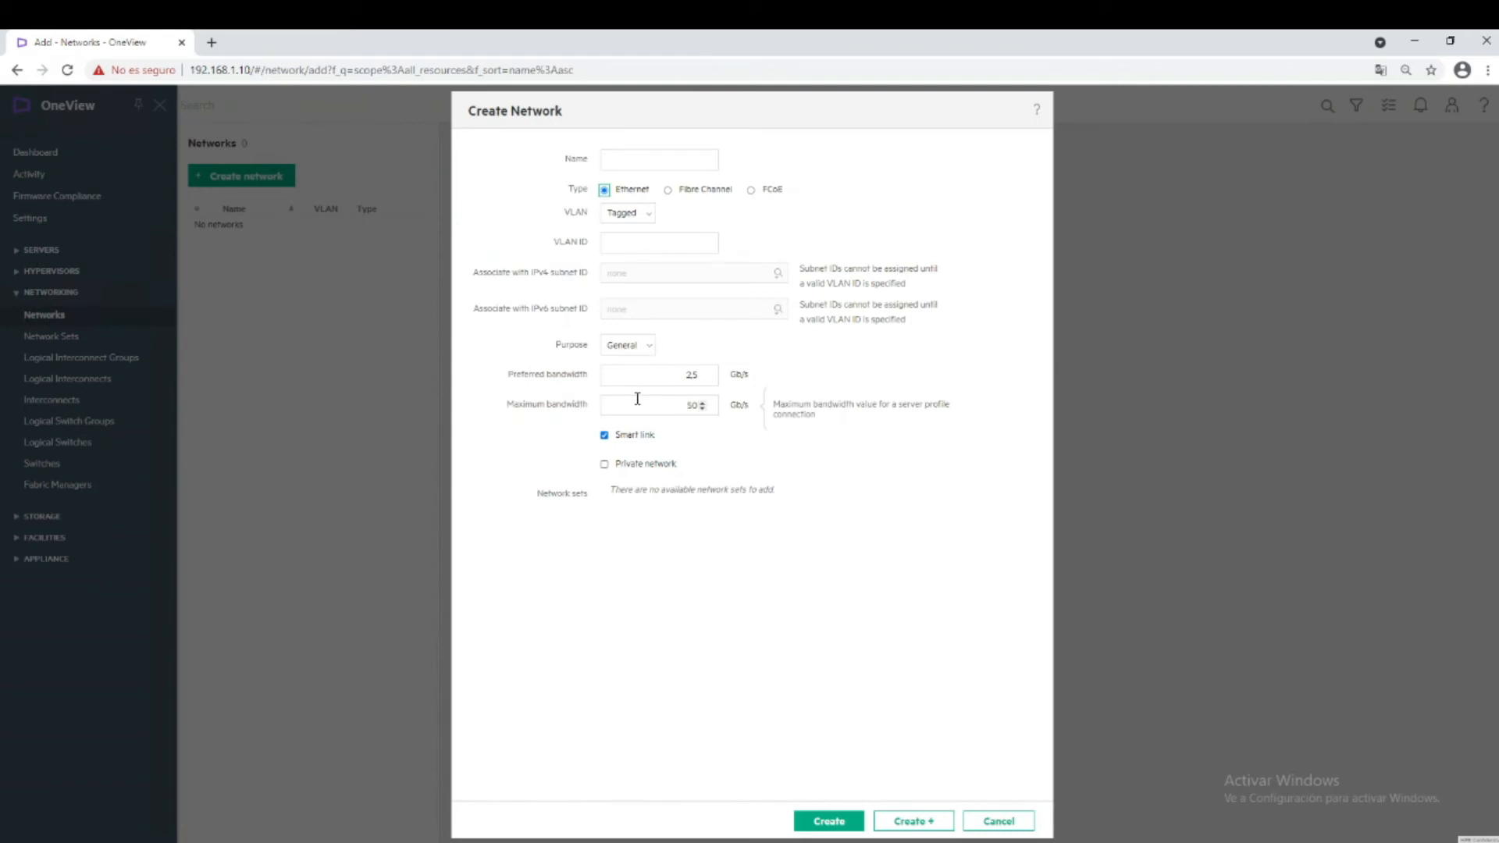
click(636, 353)
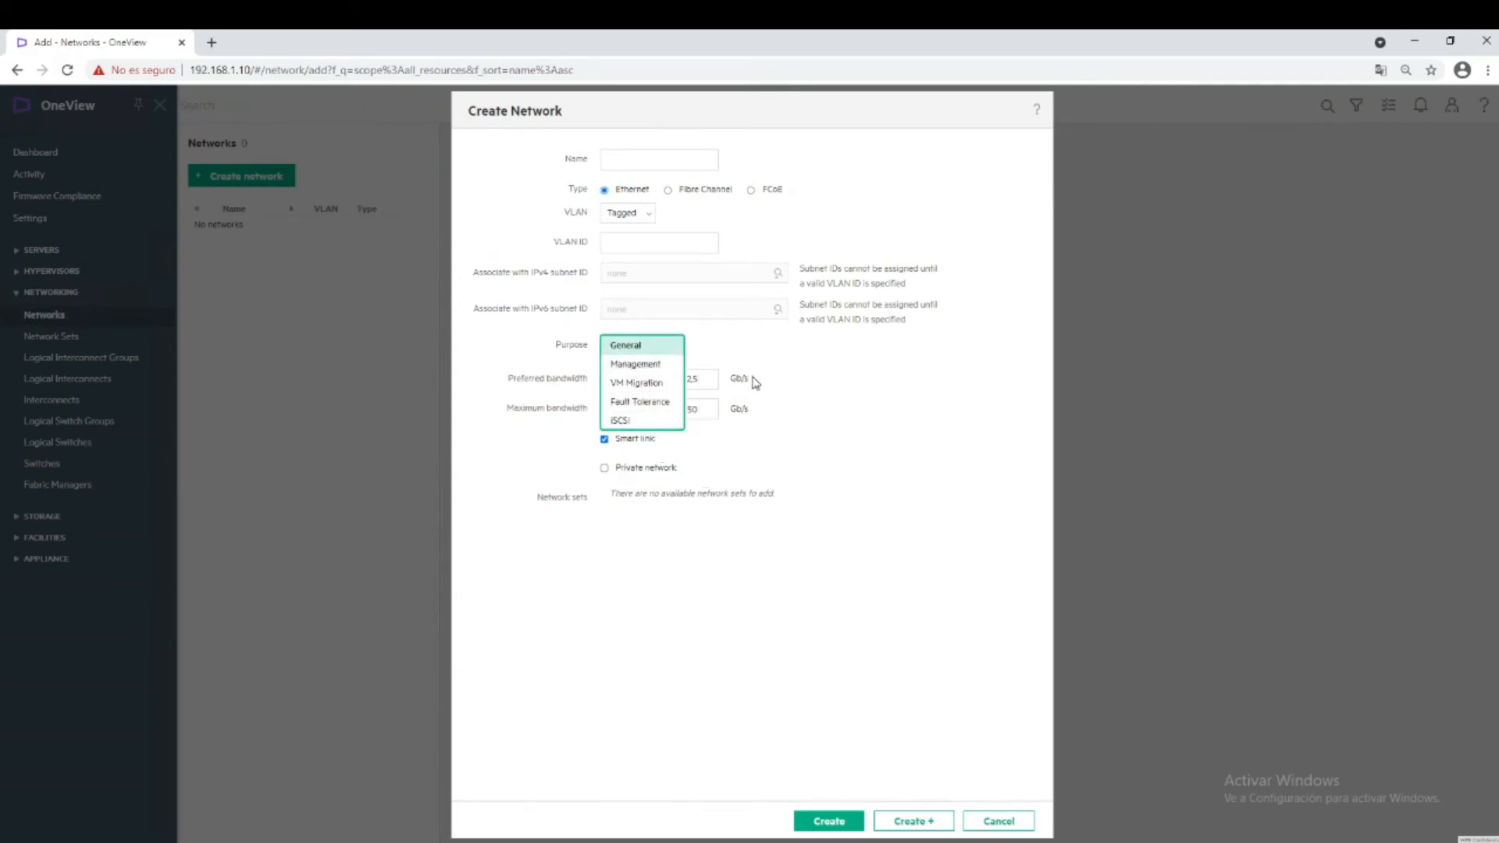
click(743, 484)
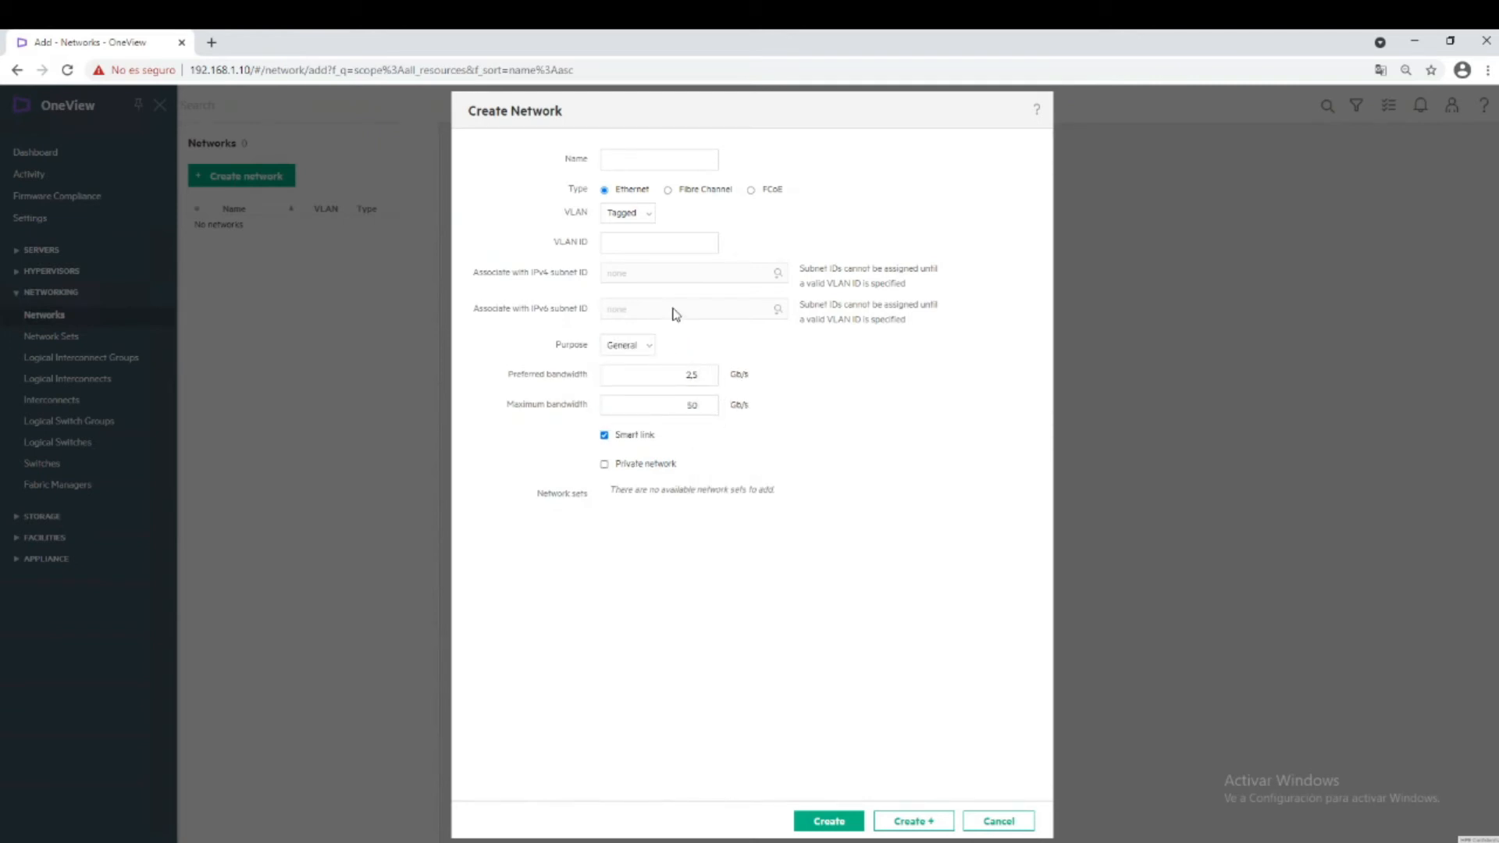
click(995, 821)
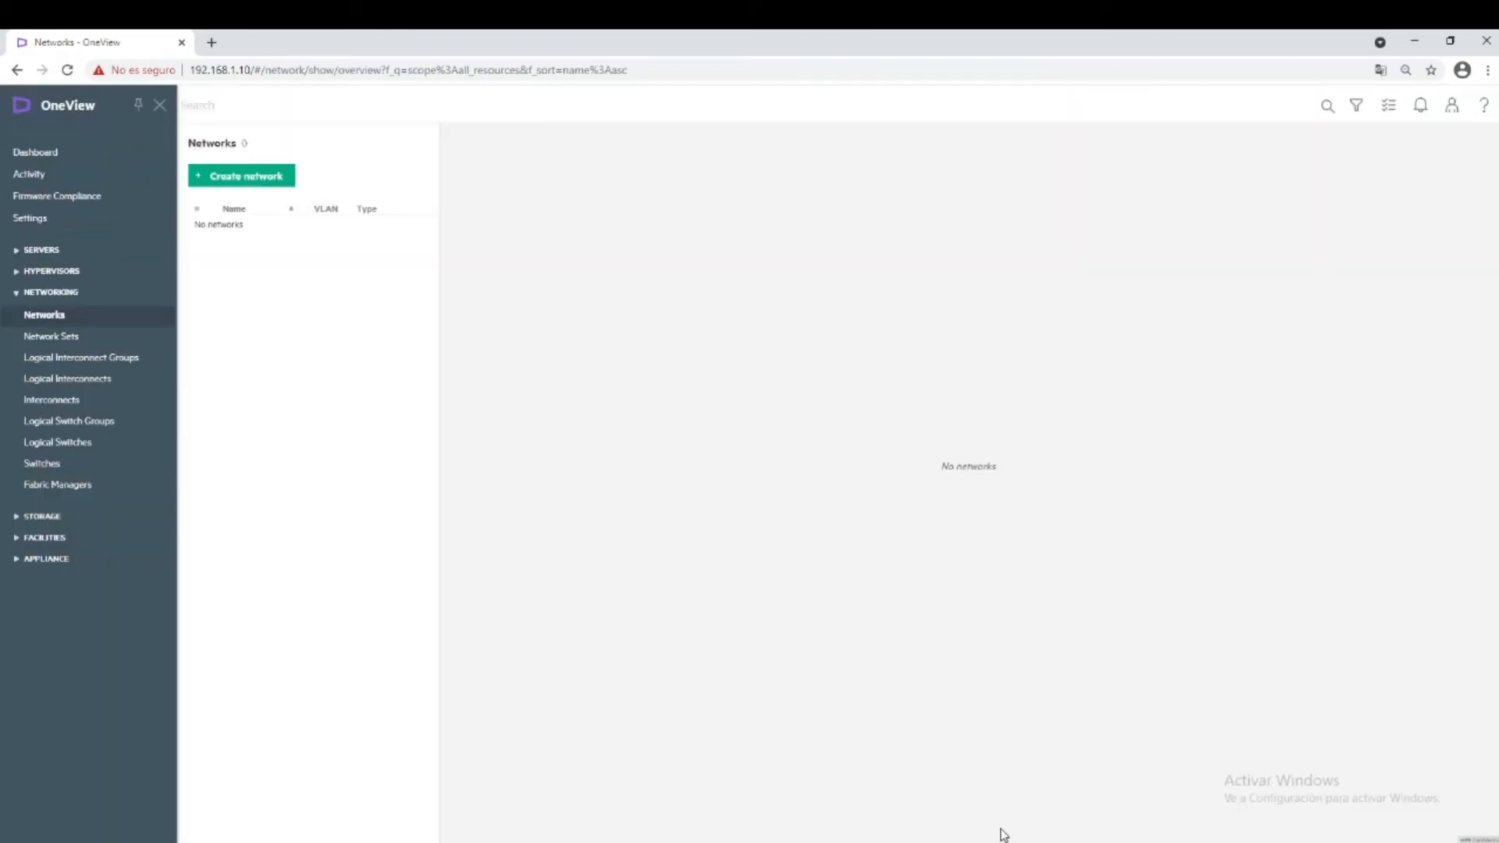
Check the empty Network Sets page, then the empty Logical Interconnect Groups page.
click(59, 341)
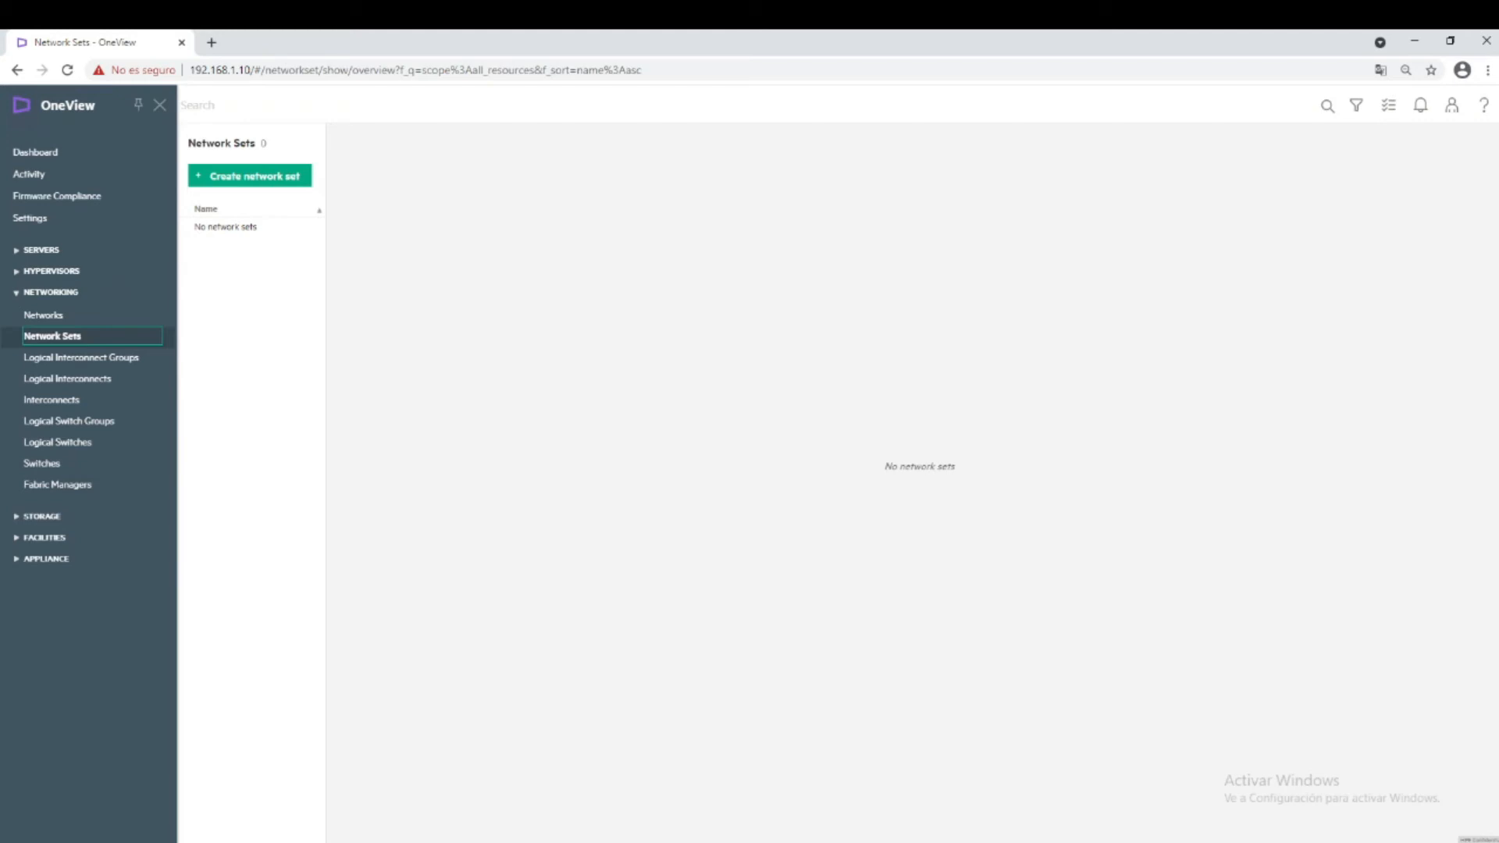
click(112, 359)
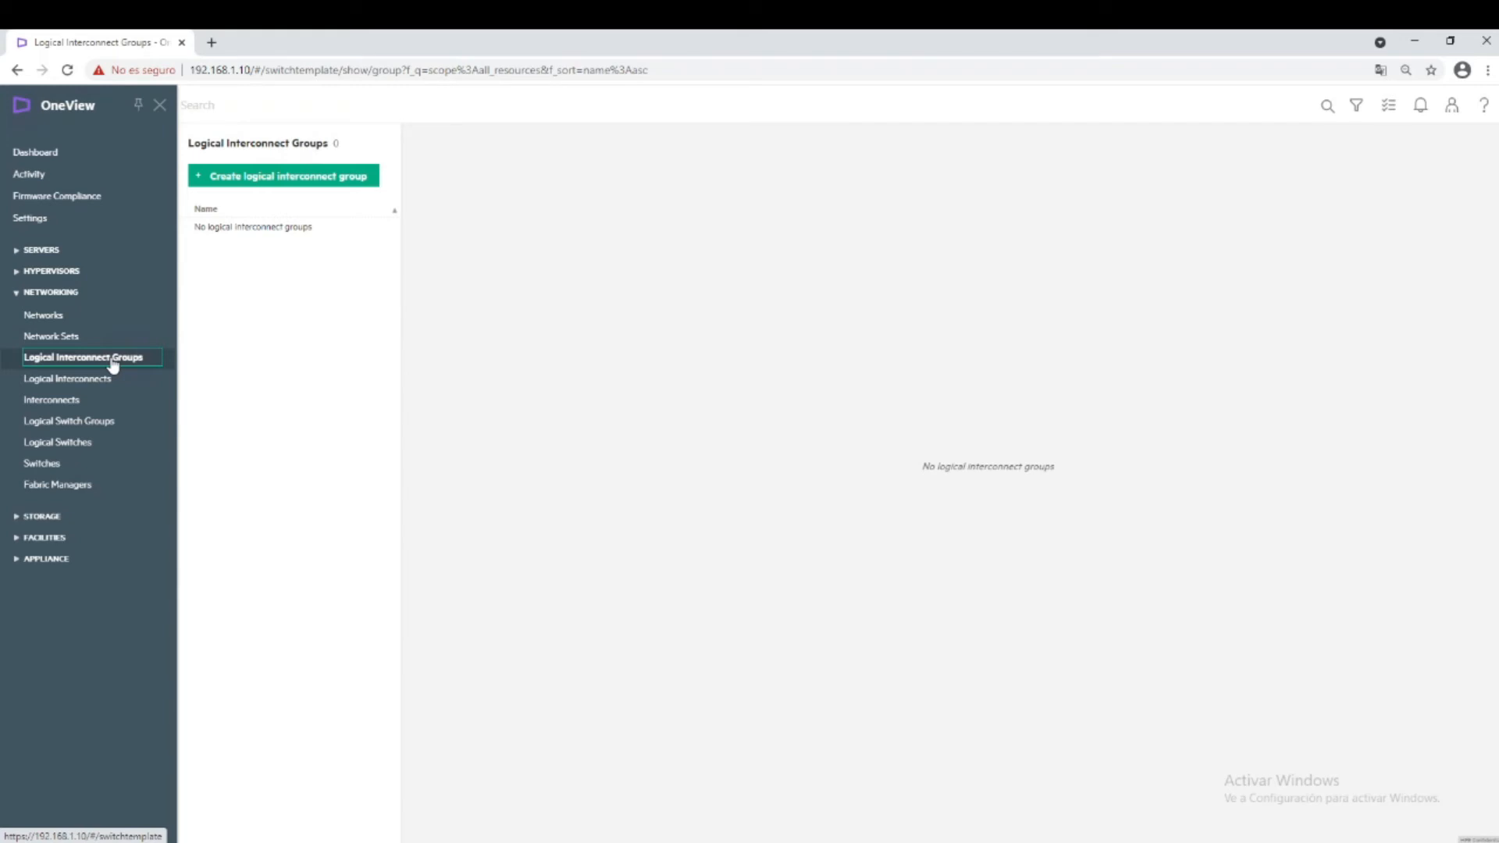
click(301, 179)
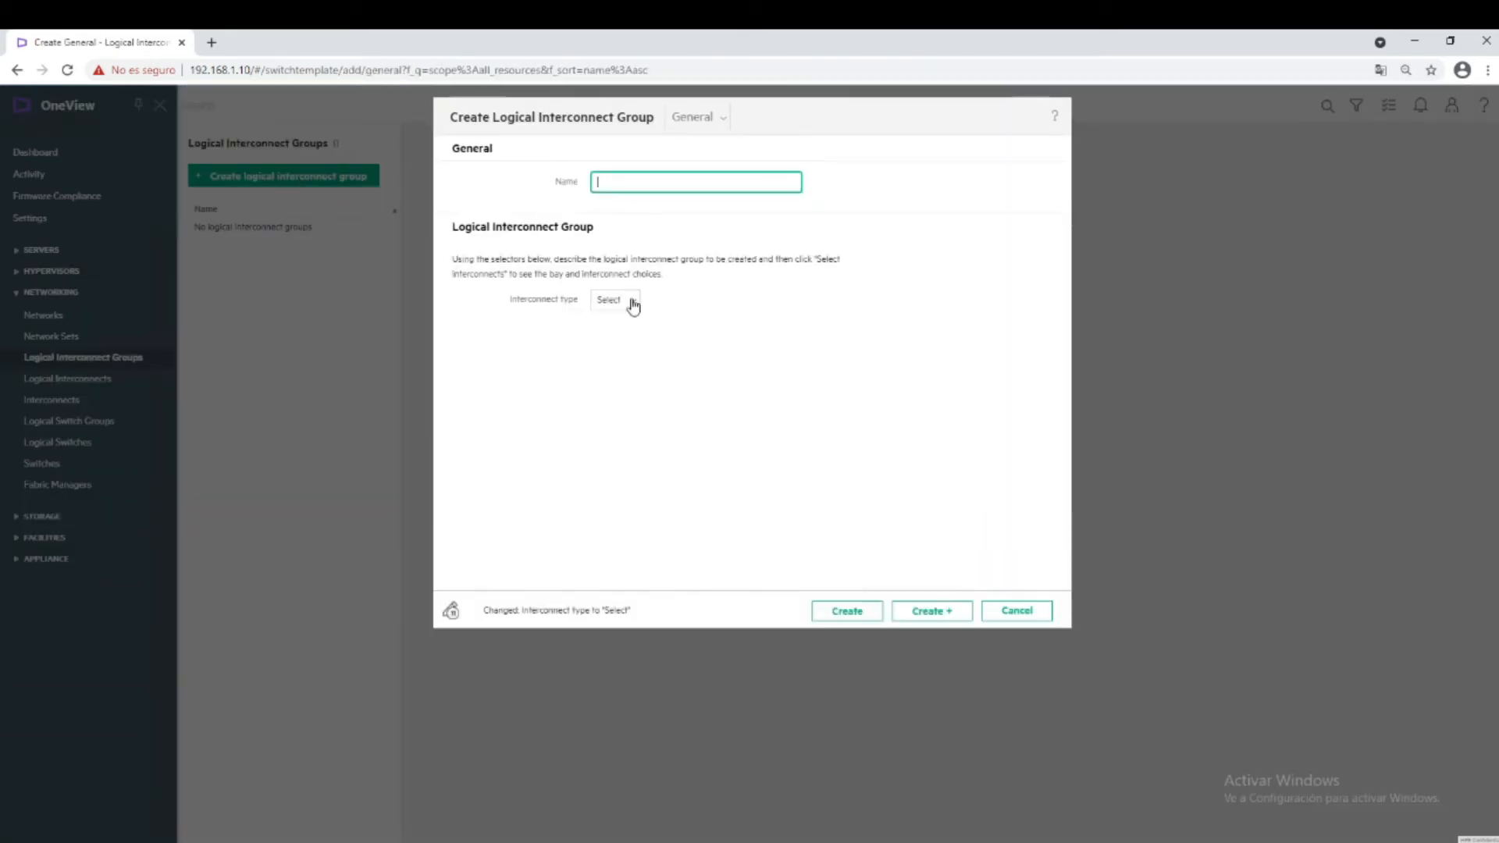
click(629, 304)
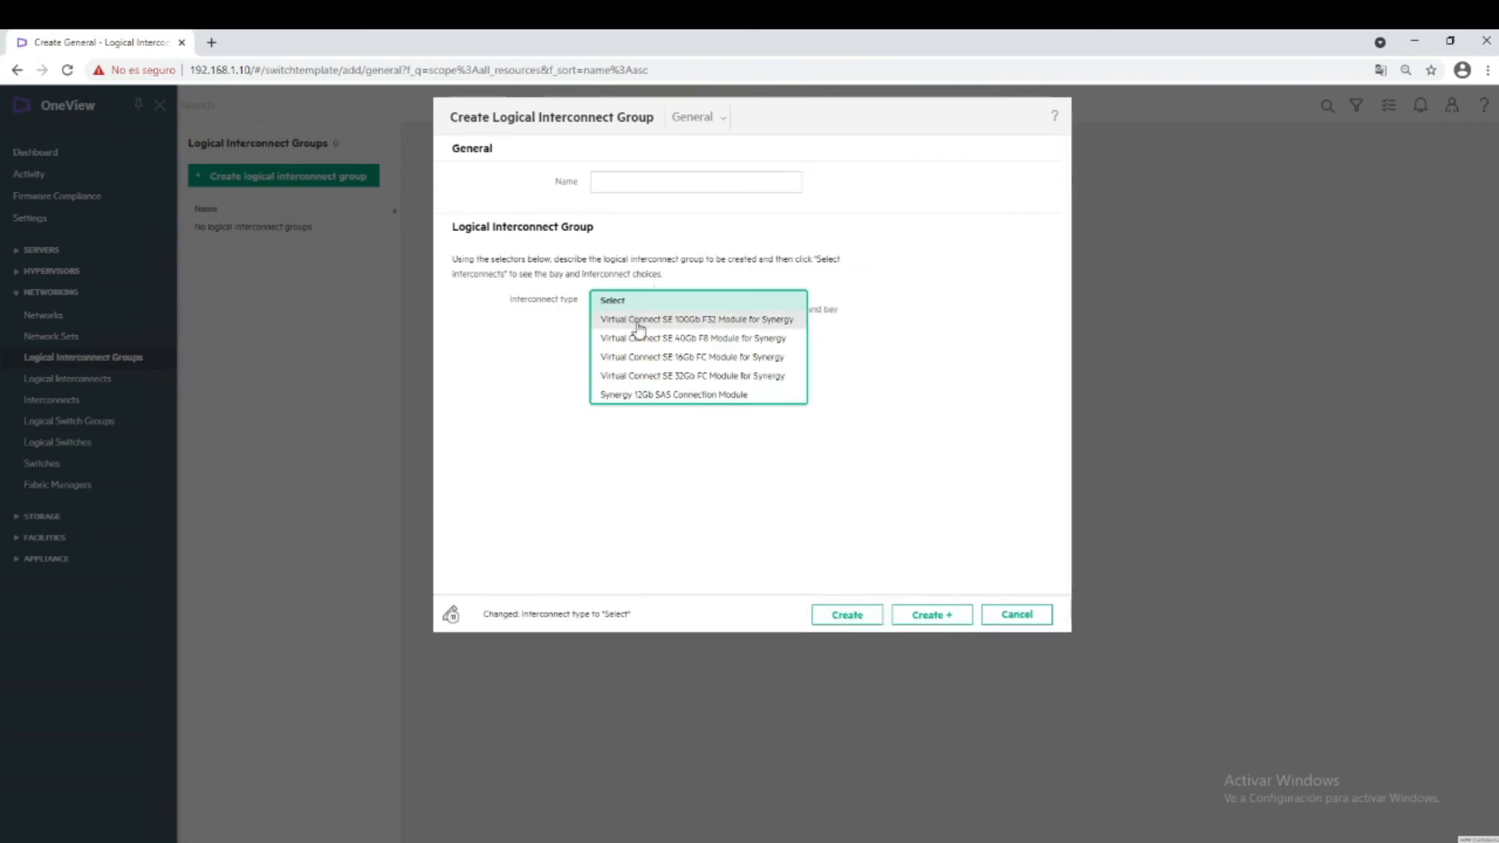
click(642, 340)
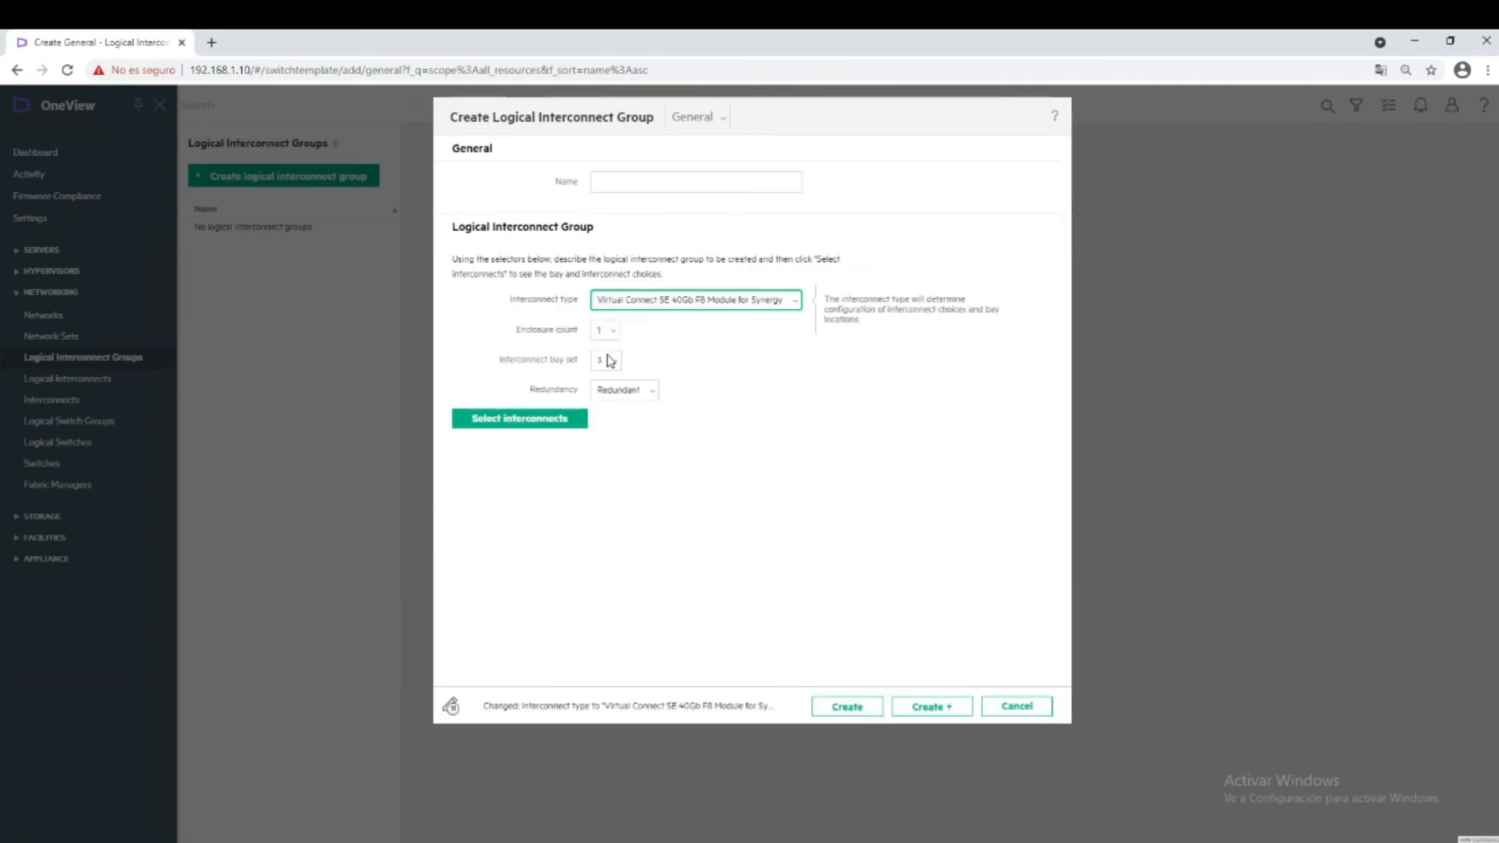
mouse_move(612, 370)
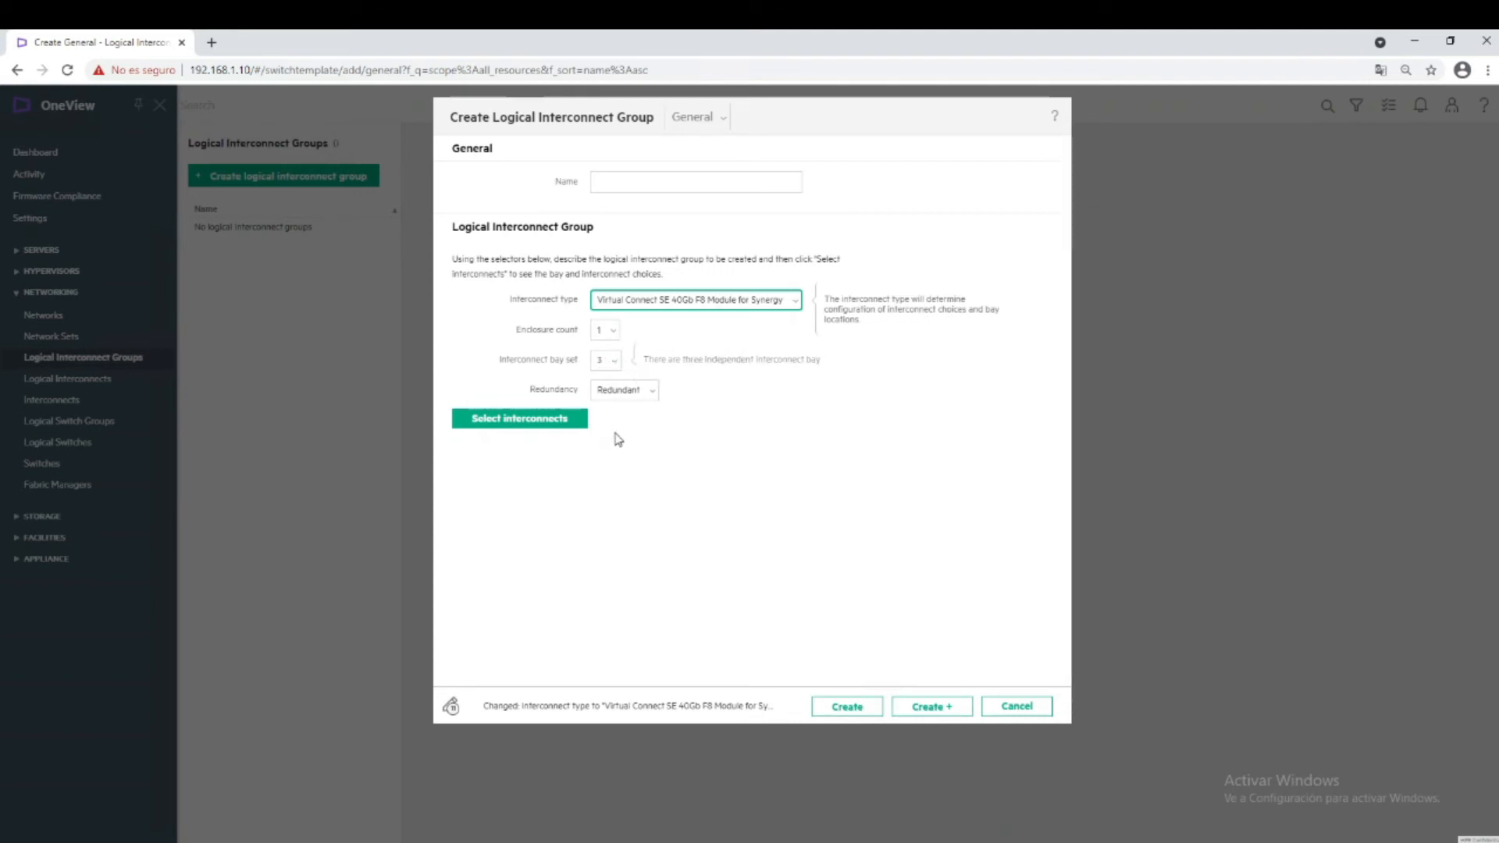
click(571, 419)
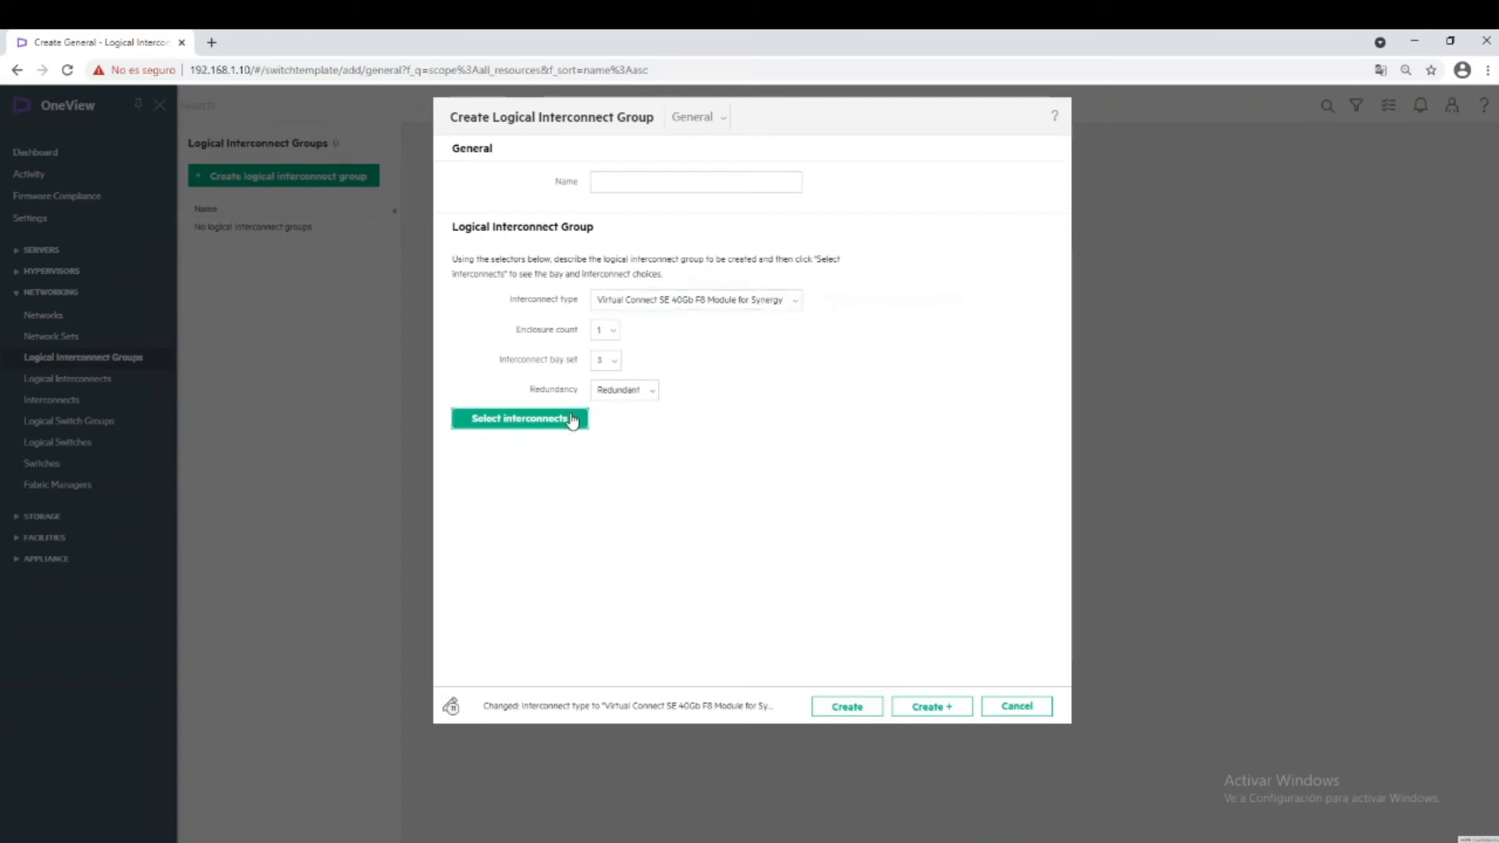
click(697, 419)
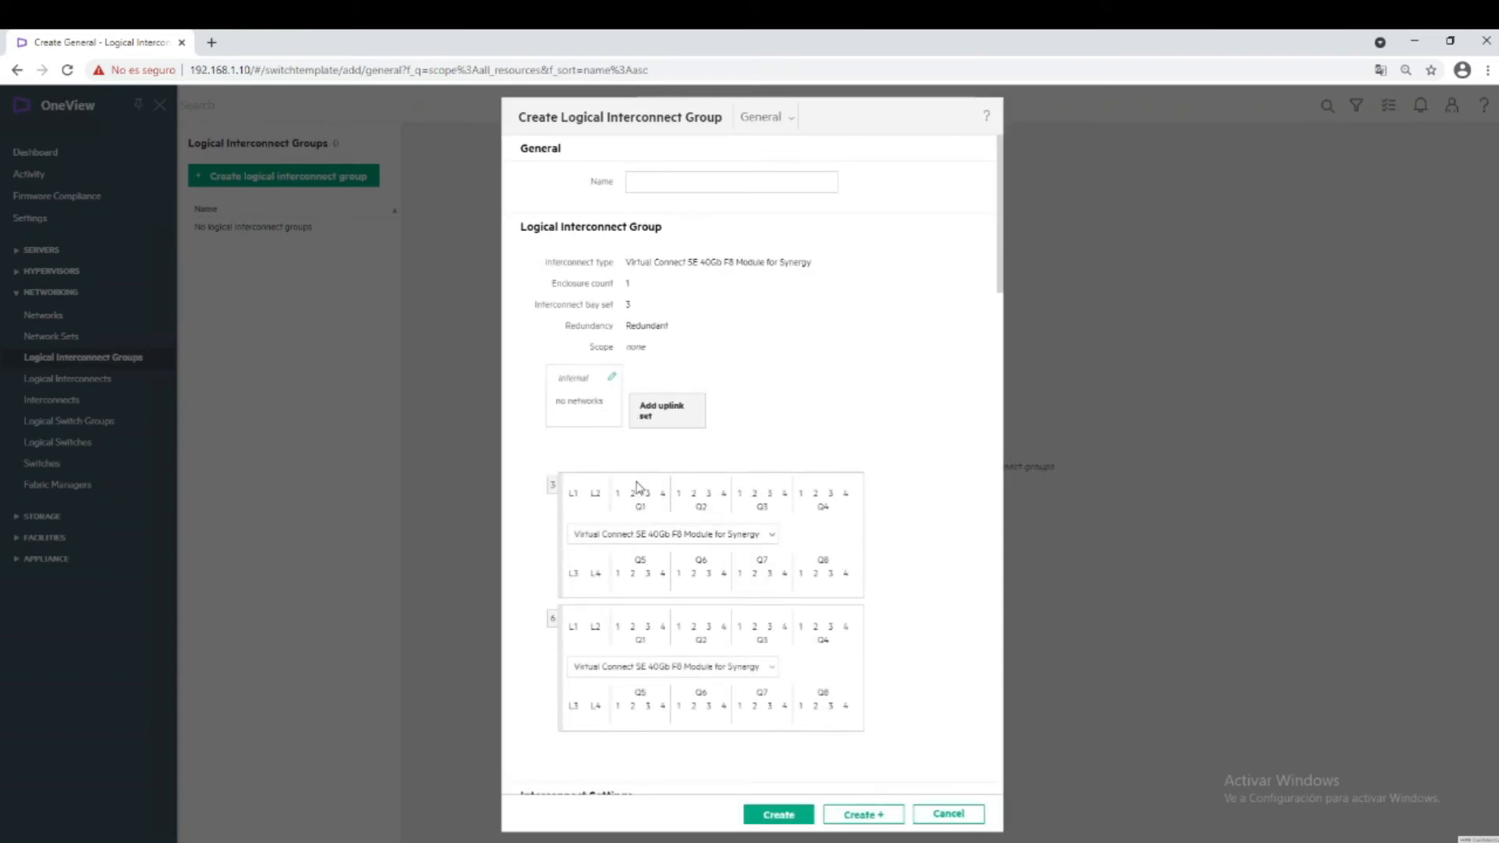
mouse_move(642, 511)
click(948, 814)
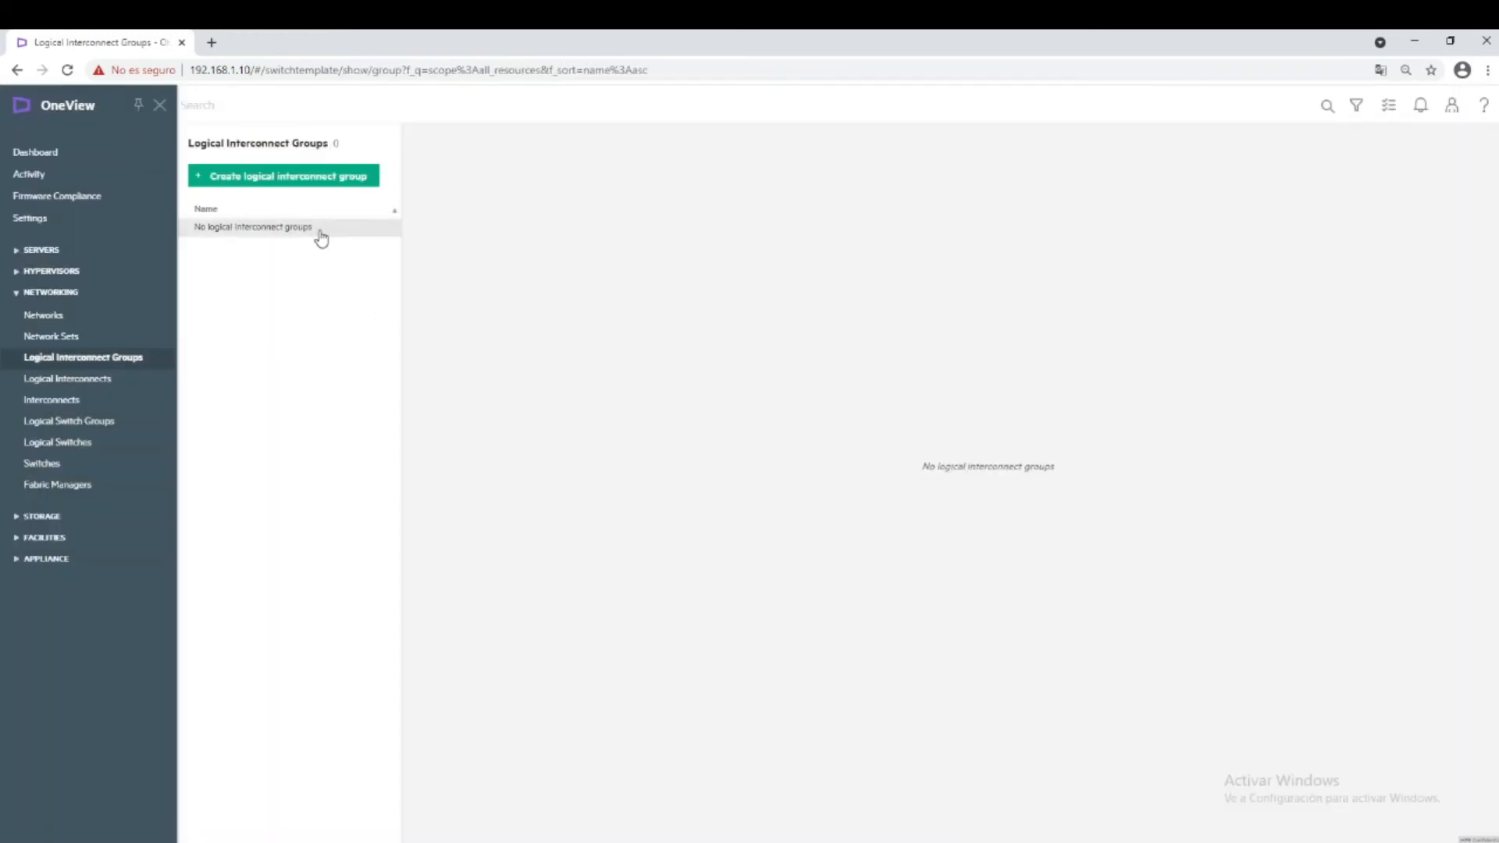
click(304, 176)
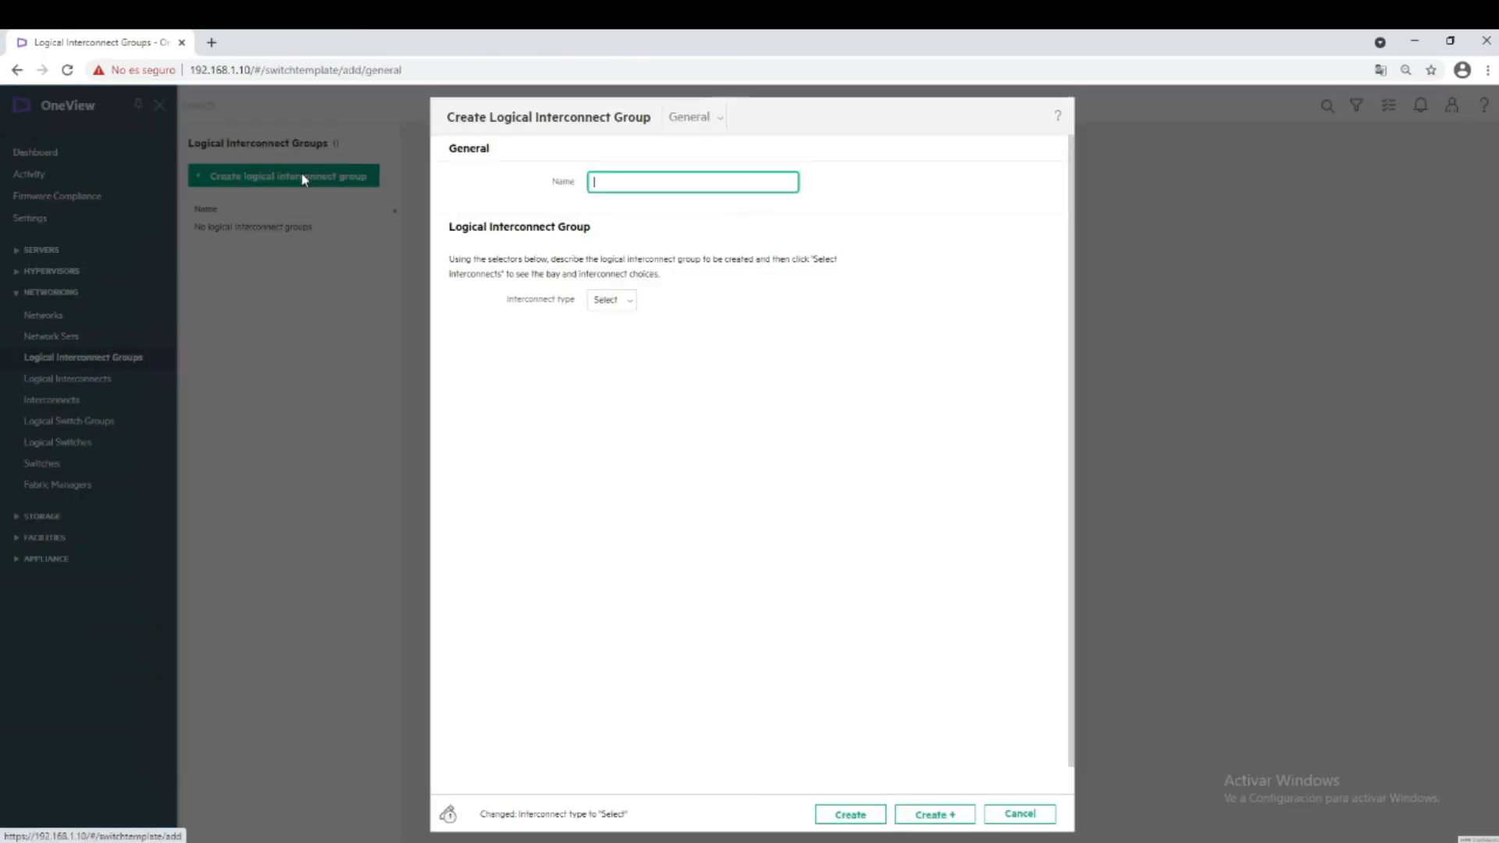
click(624, 303)
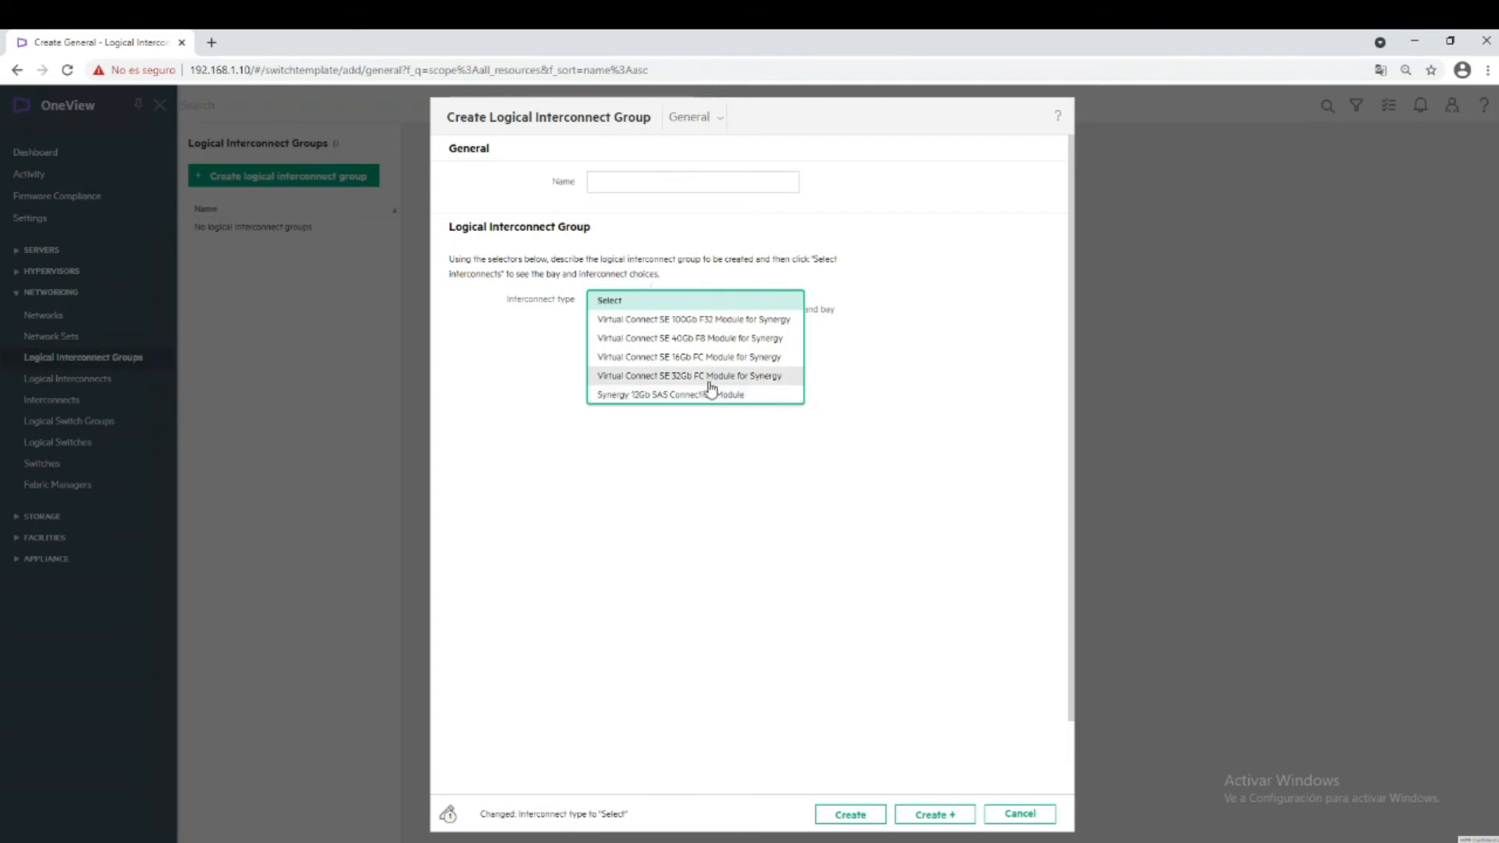
click(1015, 813)
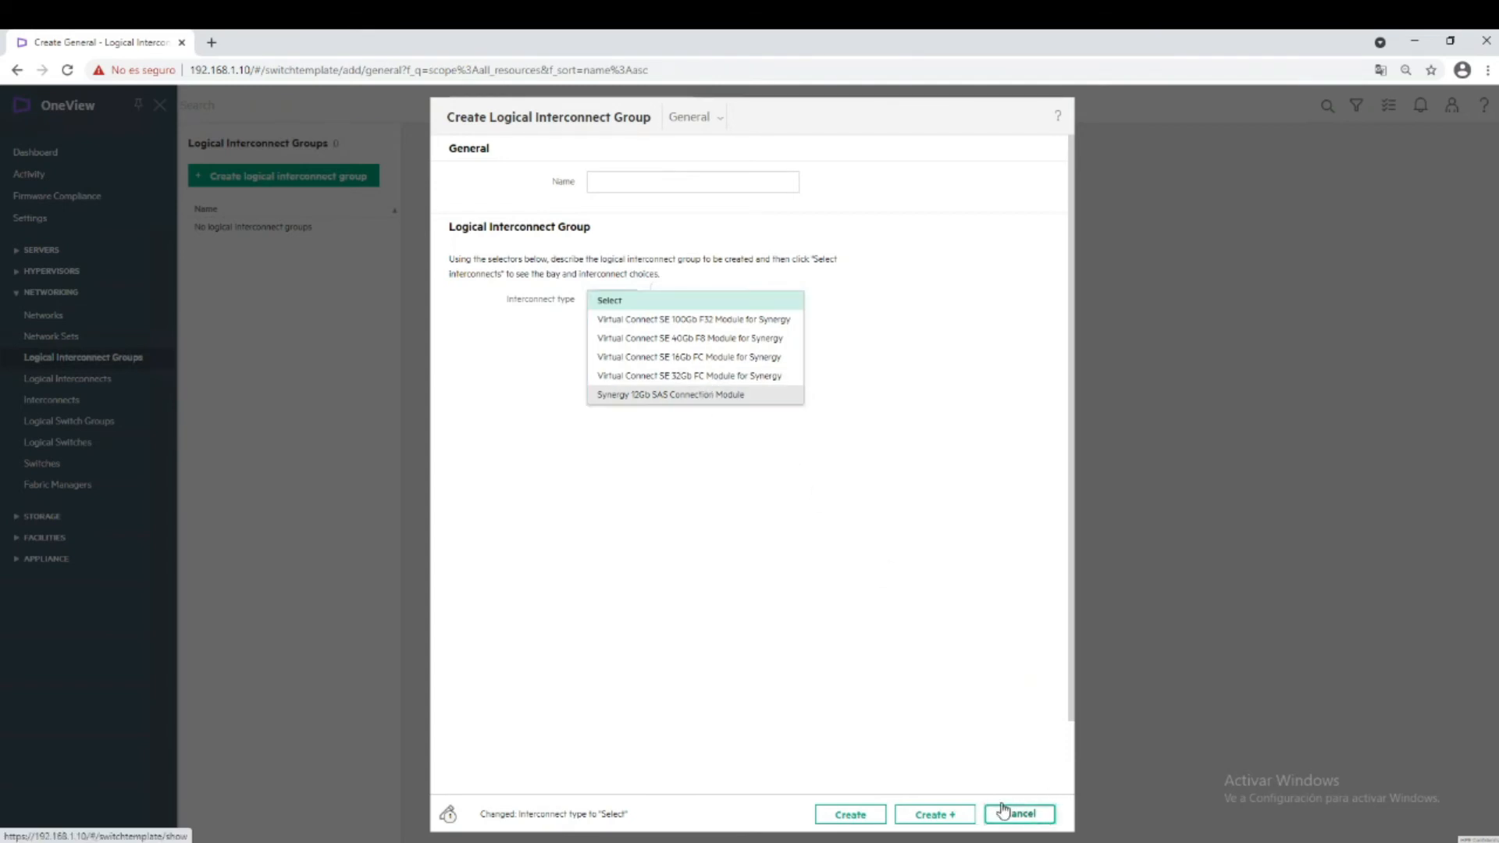
Browse Logical Interconnects and Interconnects, then collapse NETWORKING and expand STORAGE in the sidebar.
click(92, 386)
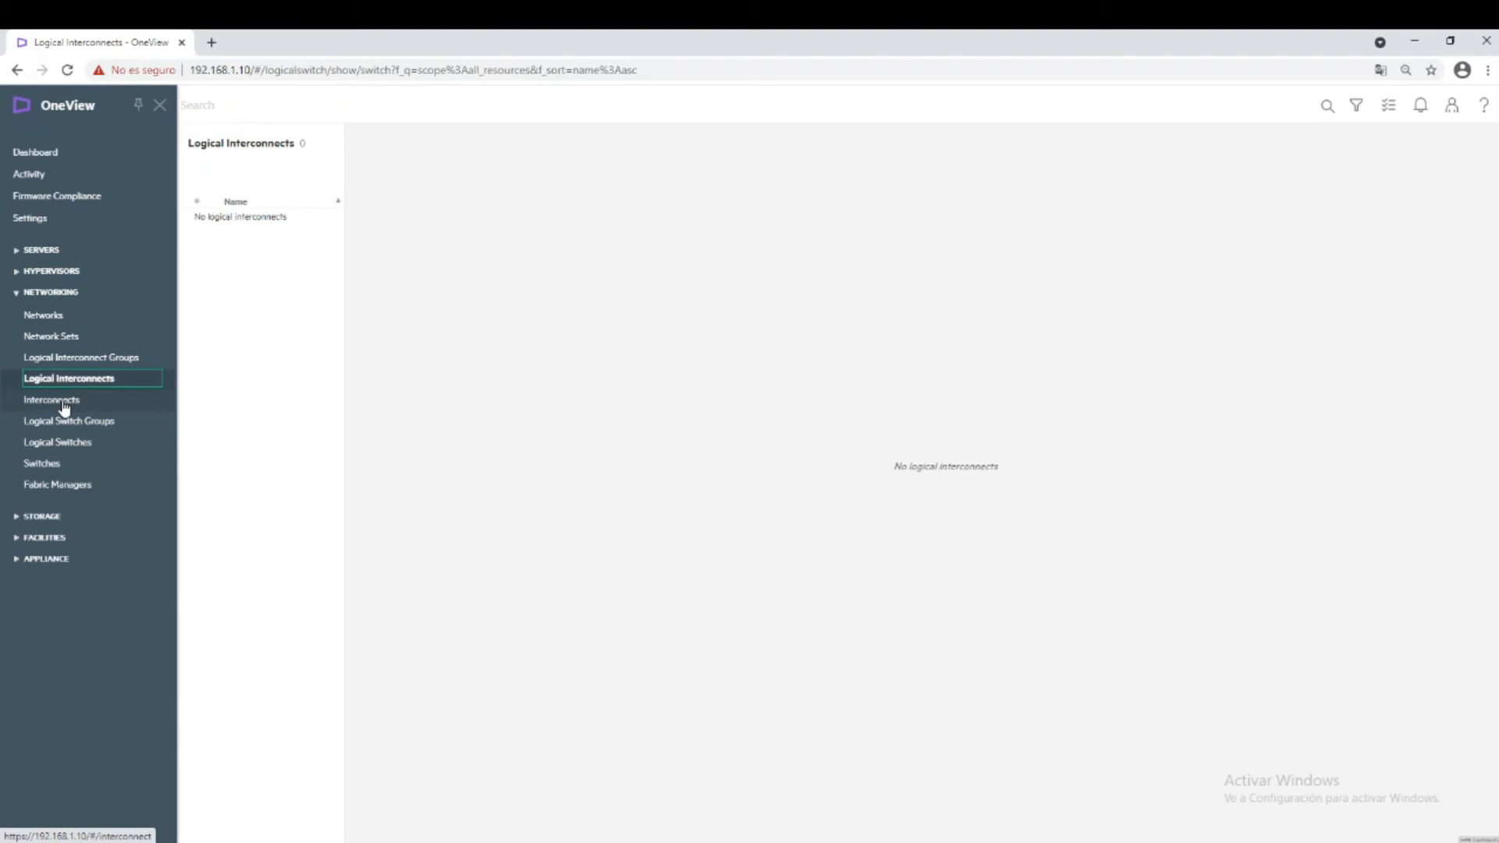
click(64, 408)
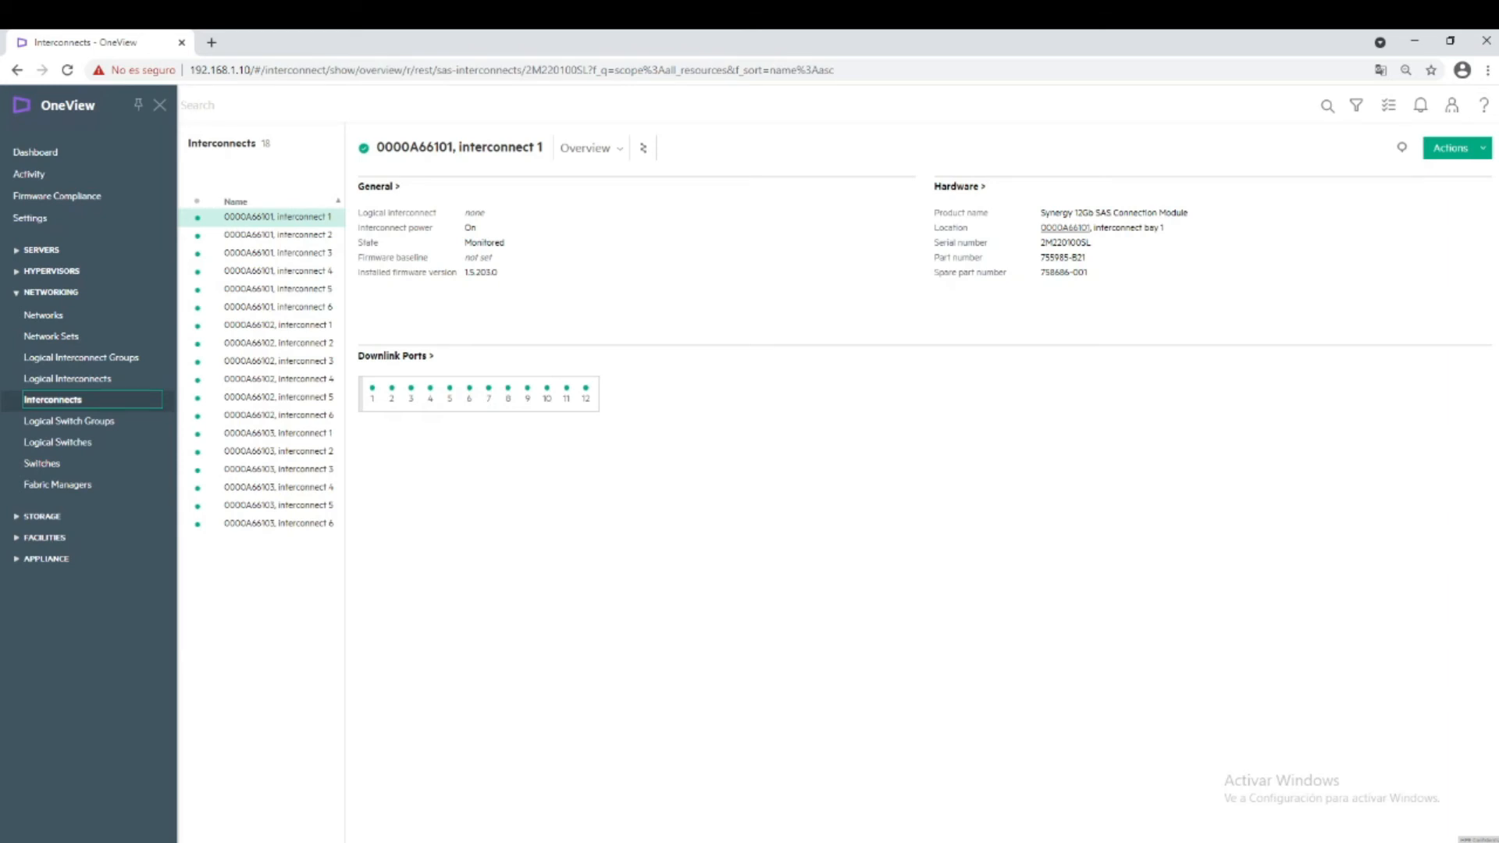
click(17, 294)
click(20, 313)
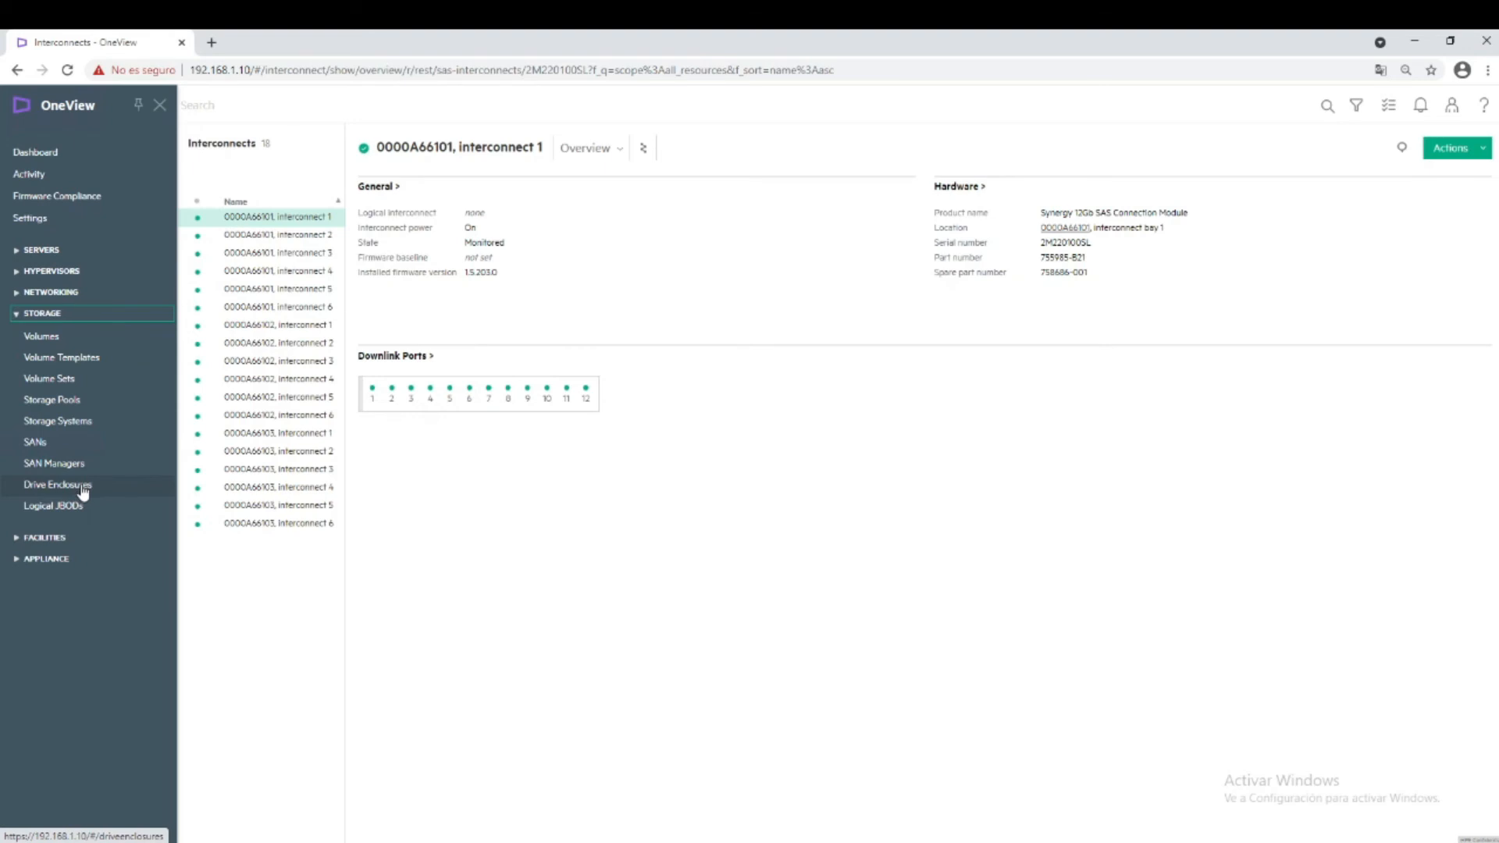
Start adding a Nimble storage system, cancel it, and go to Storage Pools.
click(67, 422)
click(239, 179)
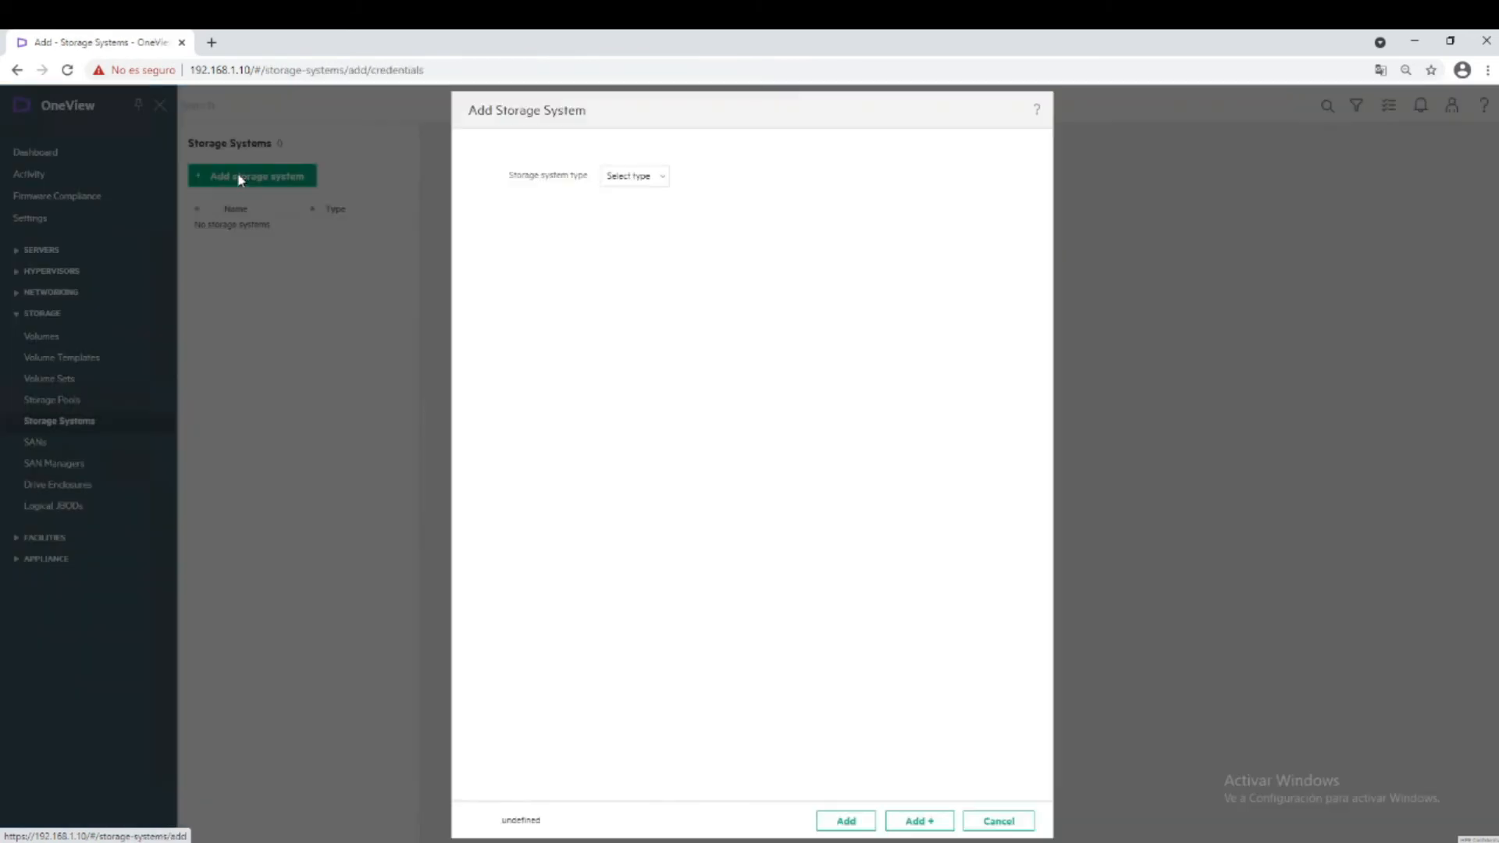
click(636, 178)
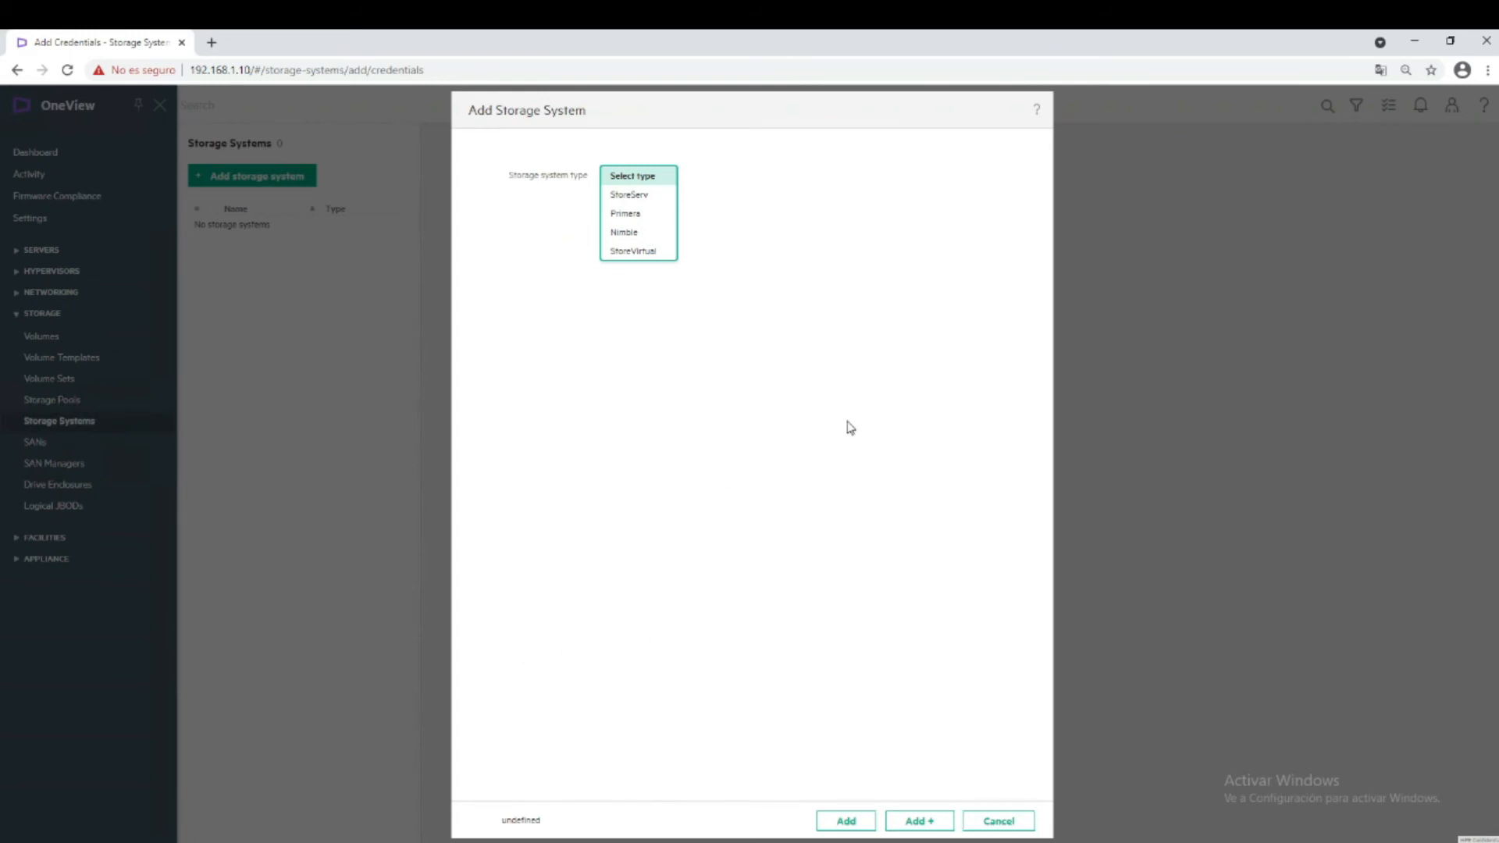
click(658, 232)
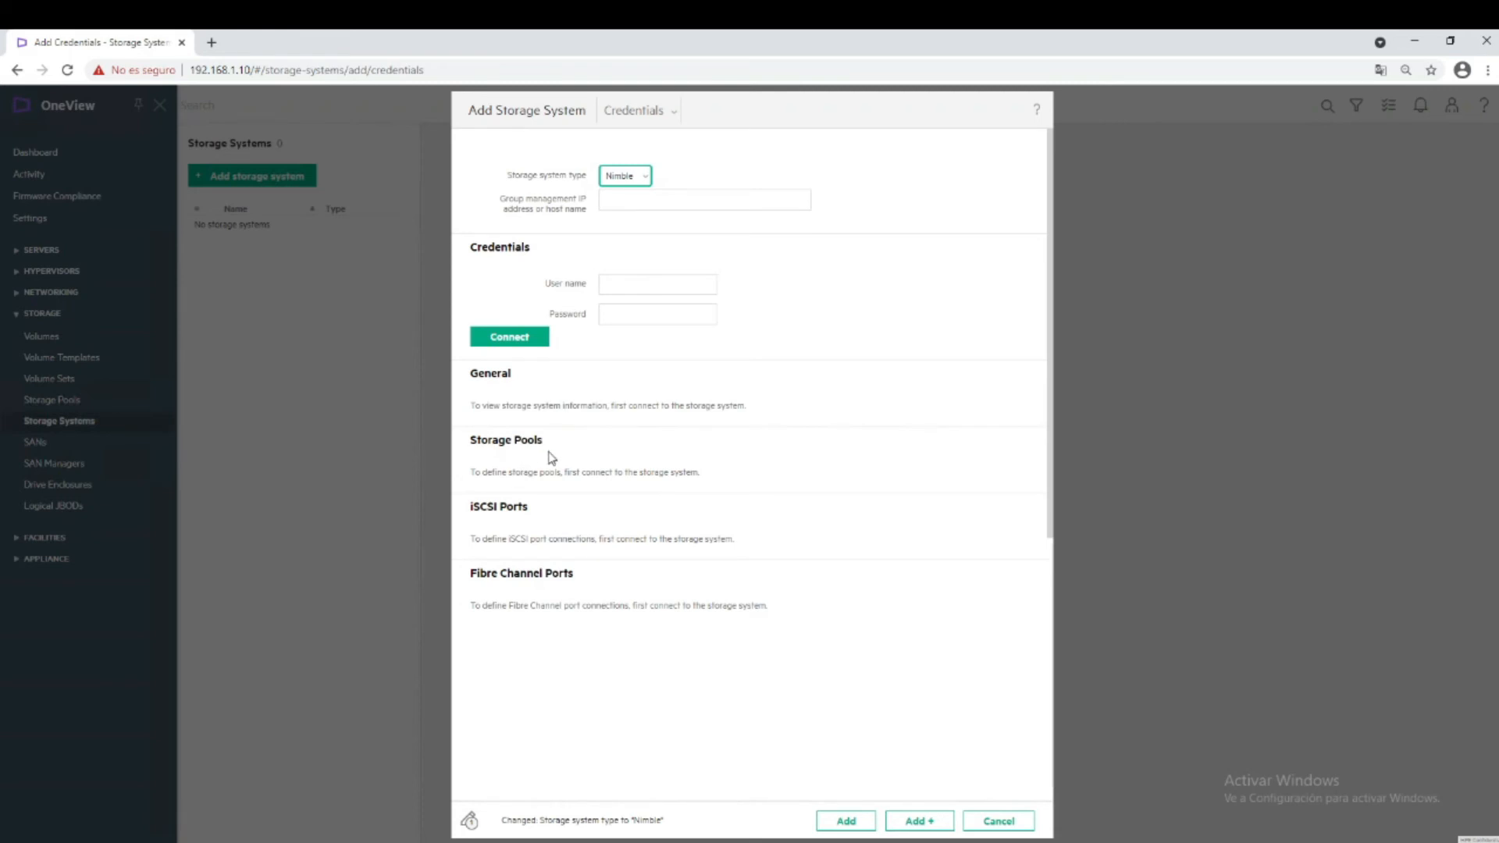
click(998, 820)
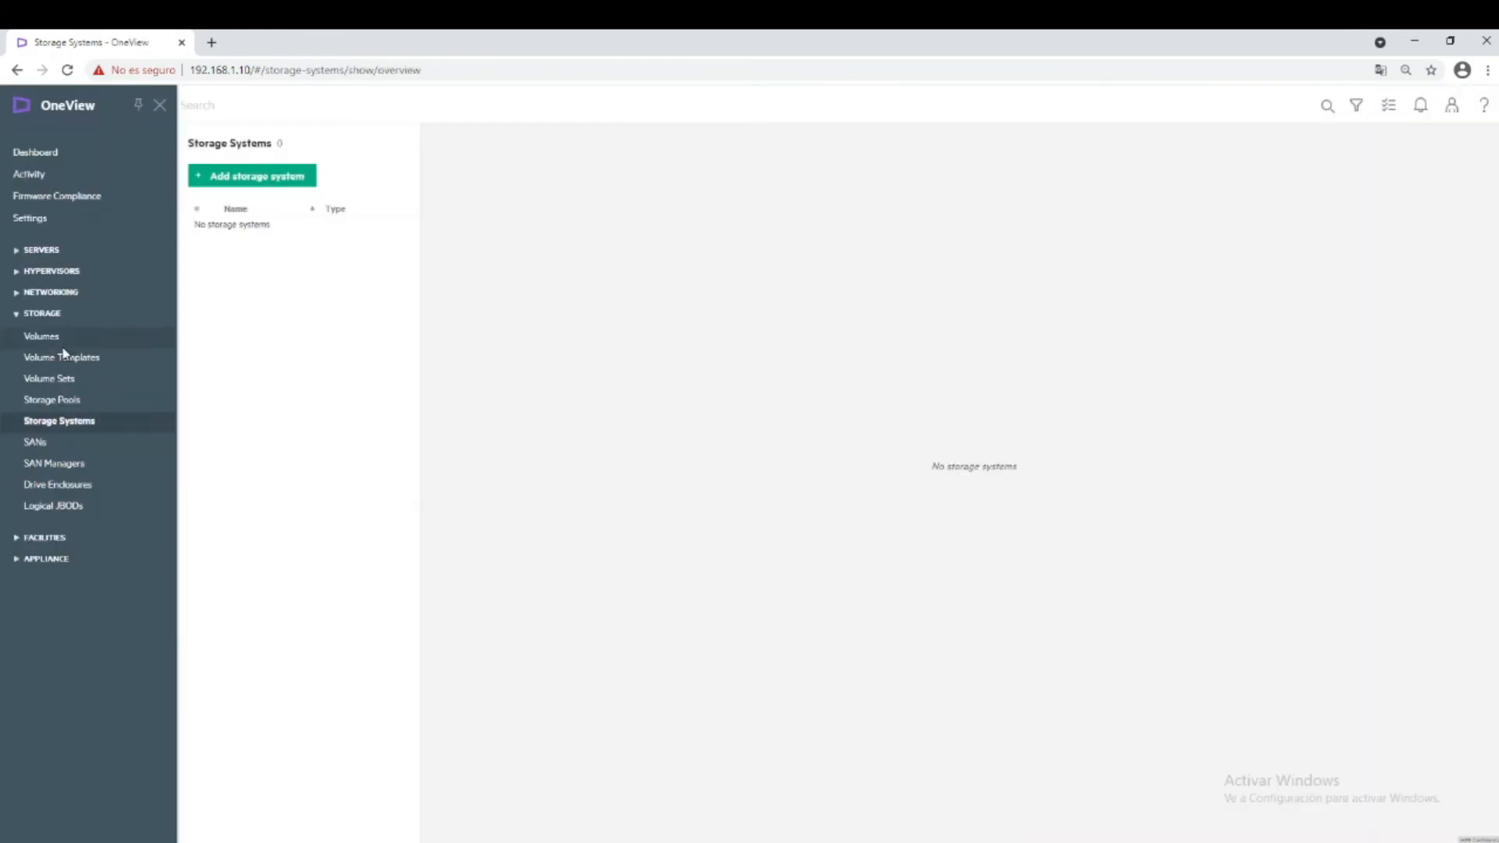
click(62, 401)
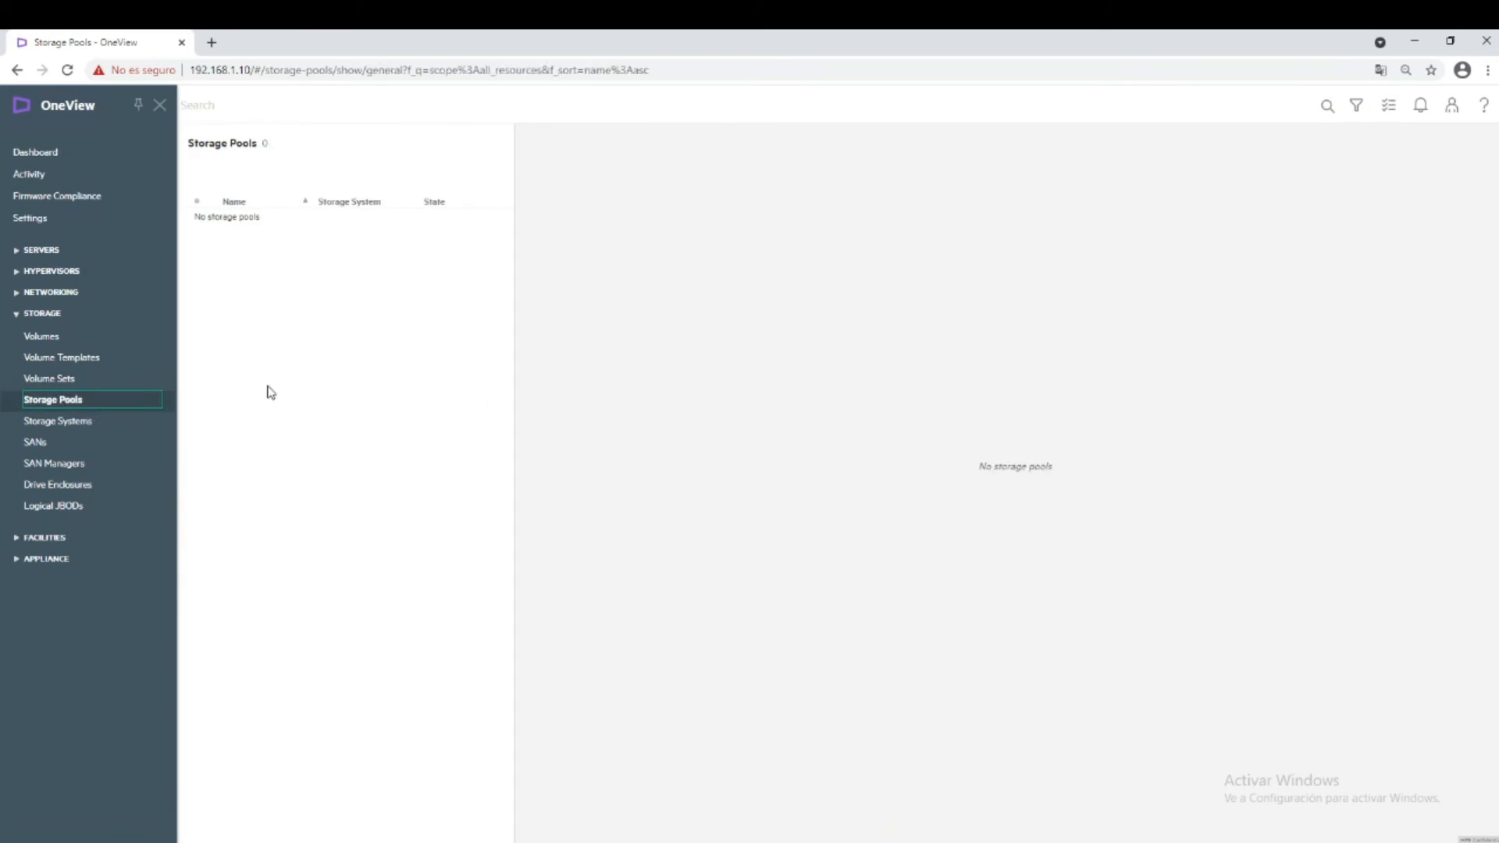
View the empty Volume Templates and Volumes pages.
click(86, 365)
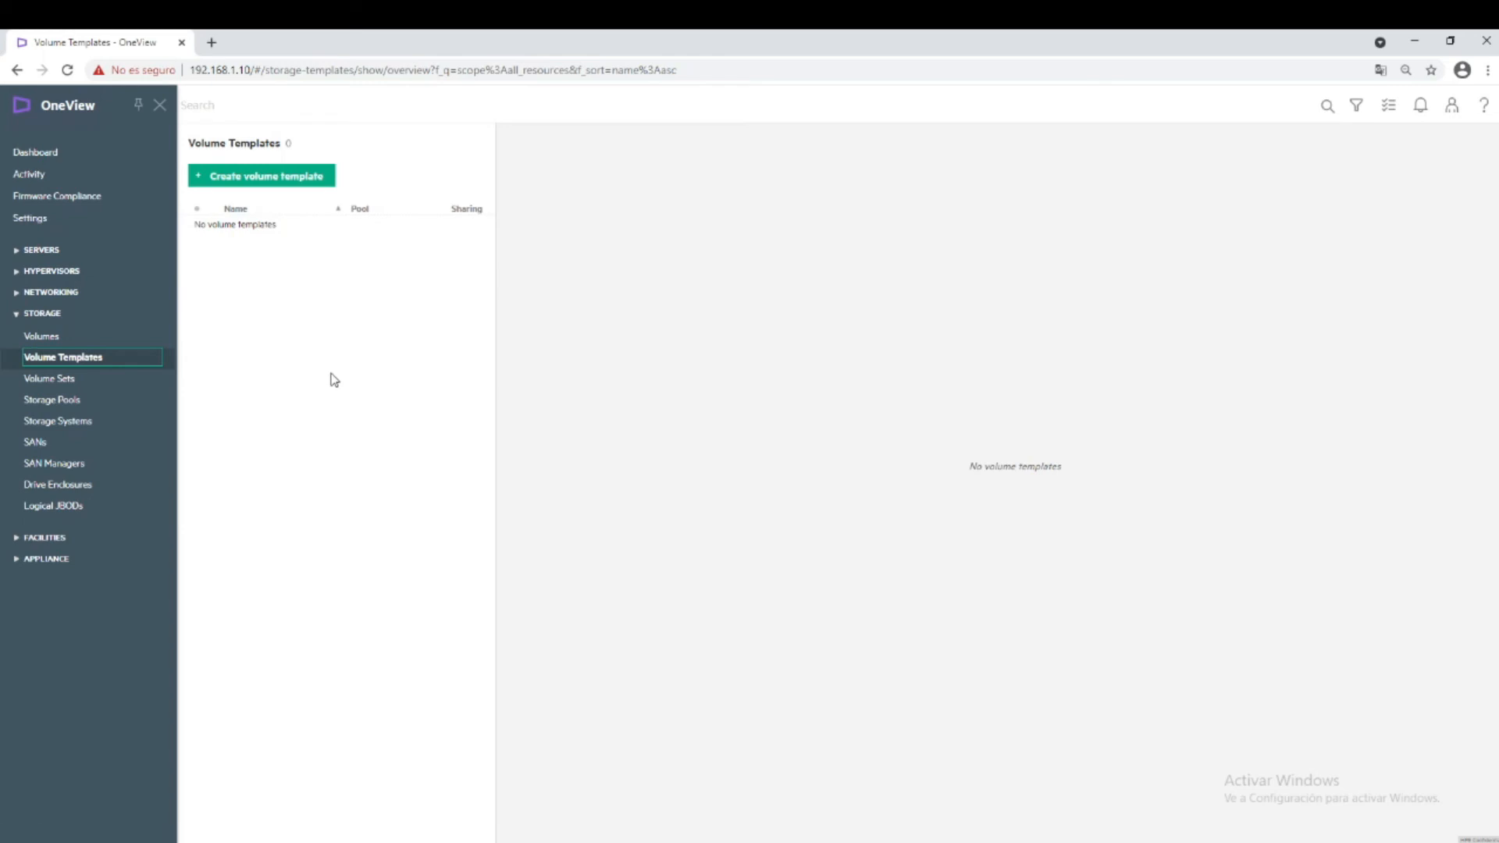
click(43, 337)
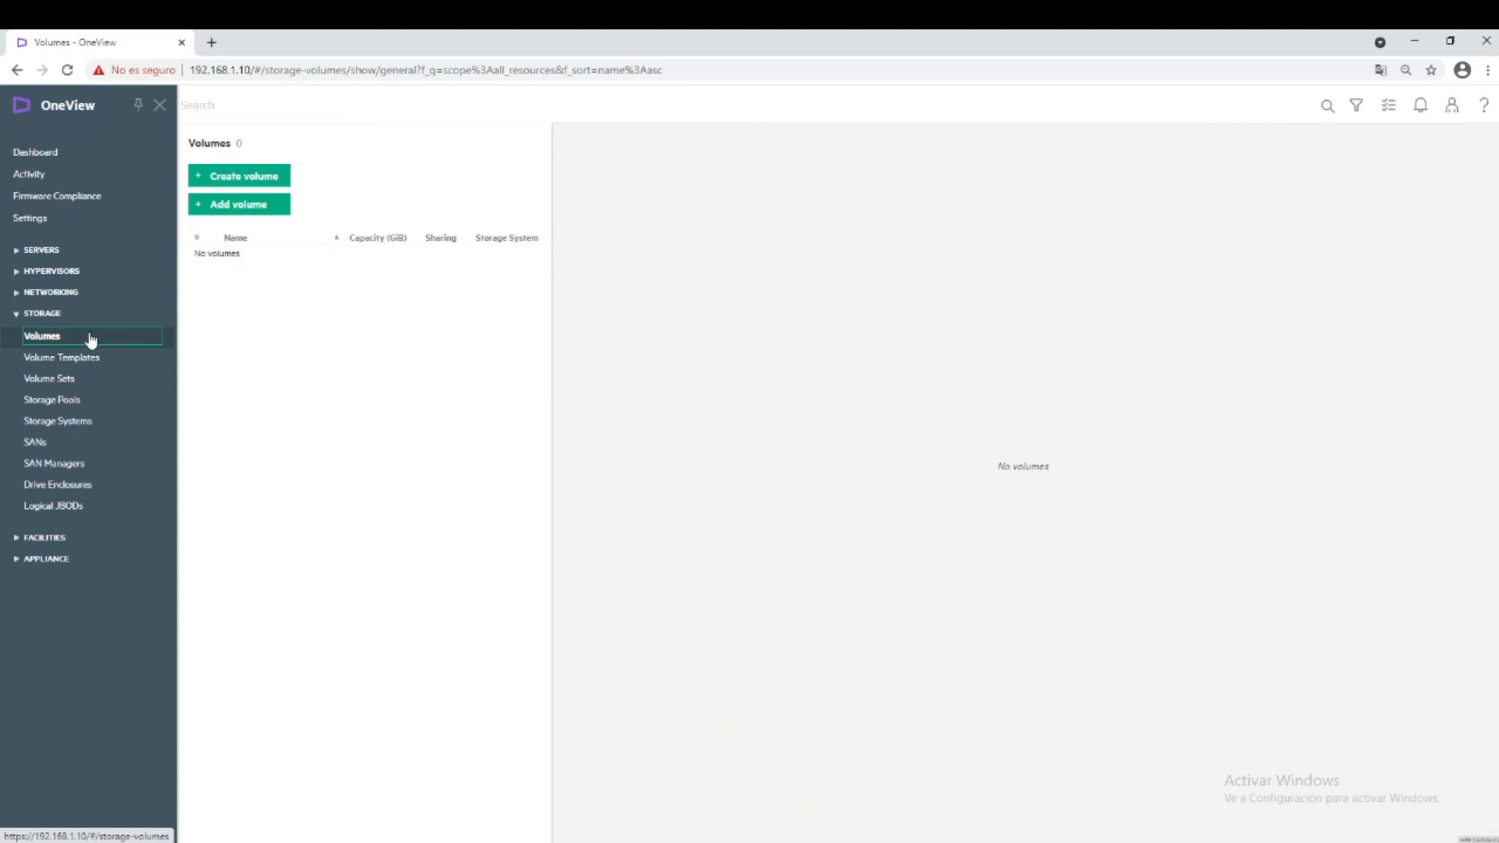
Inspect drive enclosures 0000A66102, 0000A66101 and 0000A66103 (bay 1), then move to Logical JBODs.
click(56, 488)
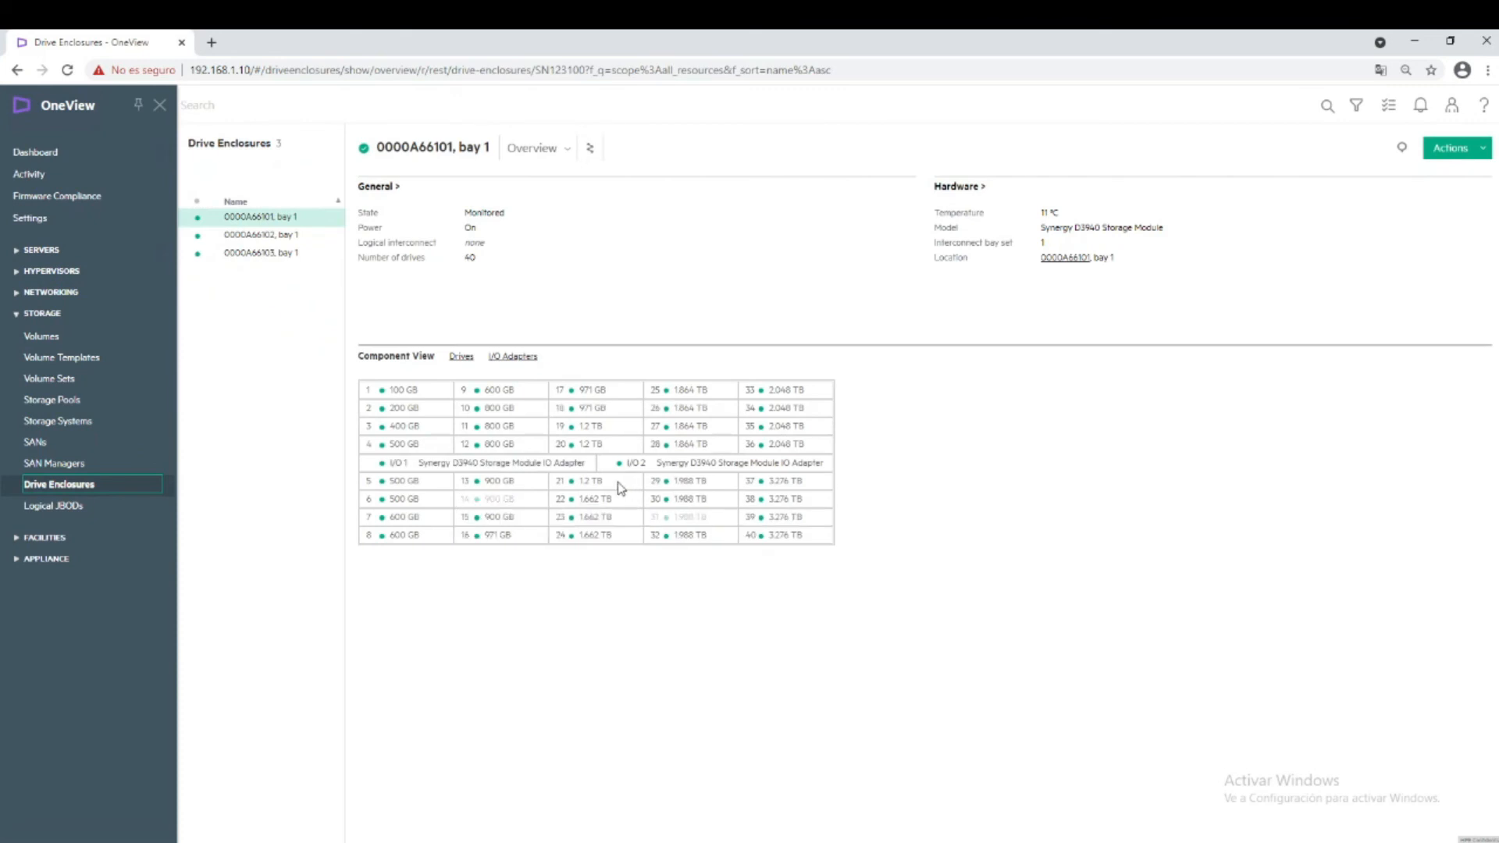
mouse_move(620, 487)
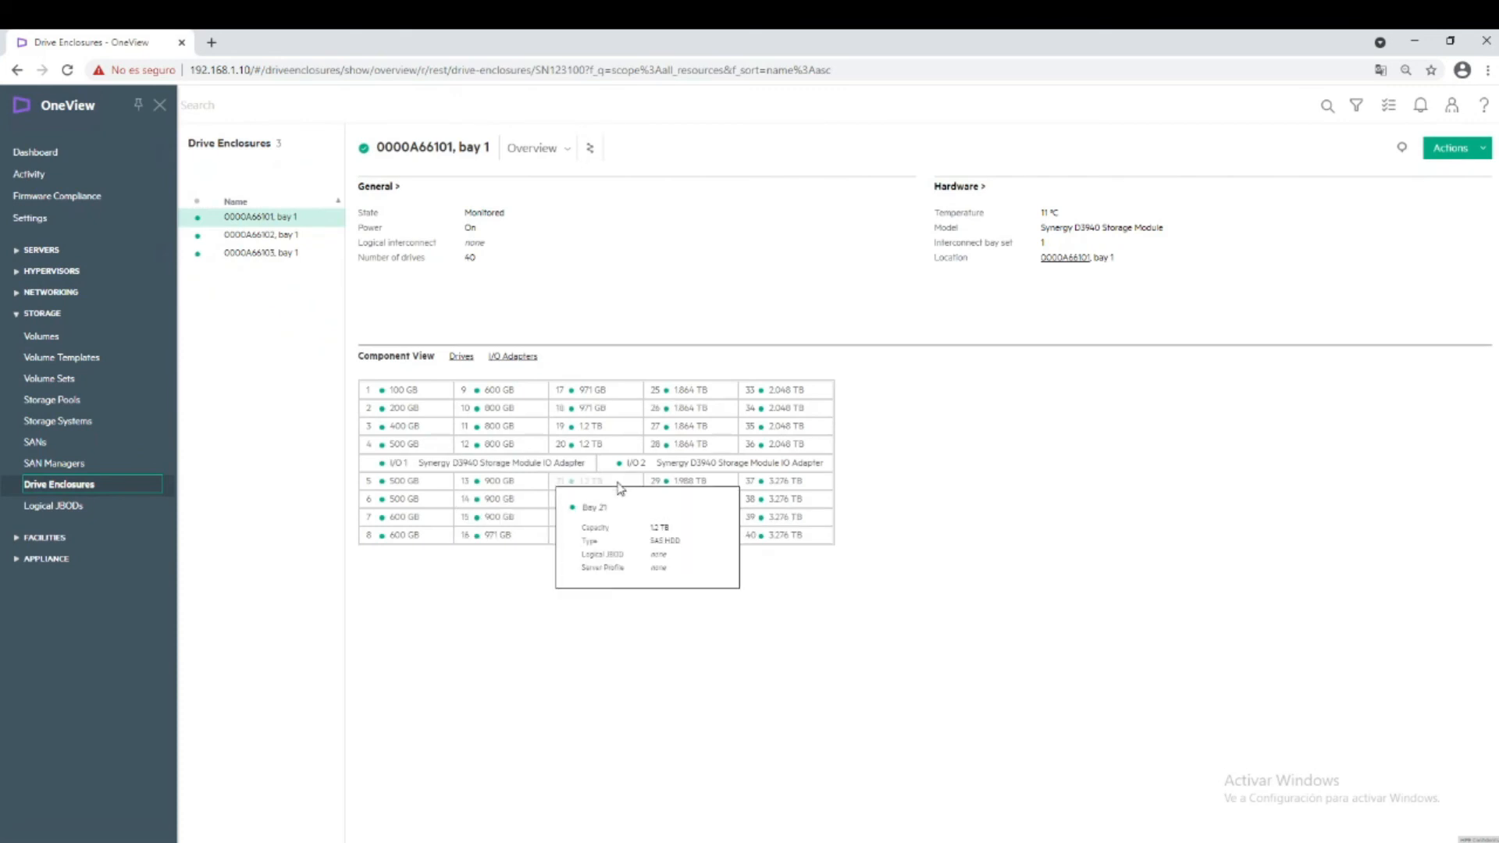
click(281, 237)
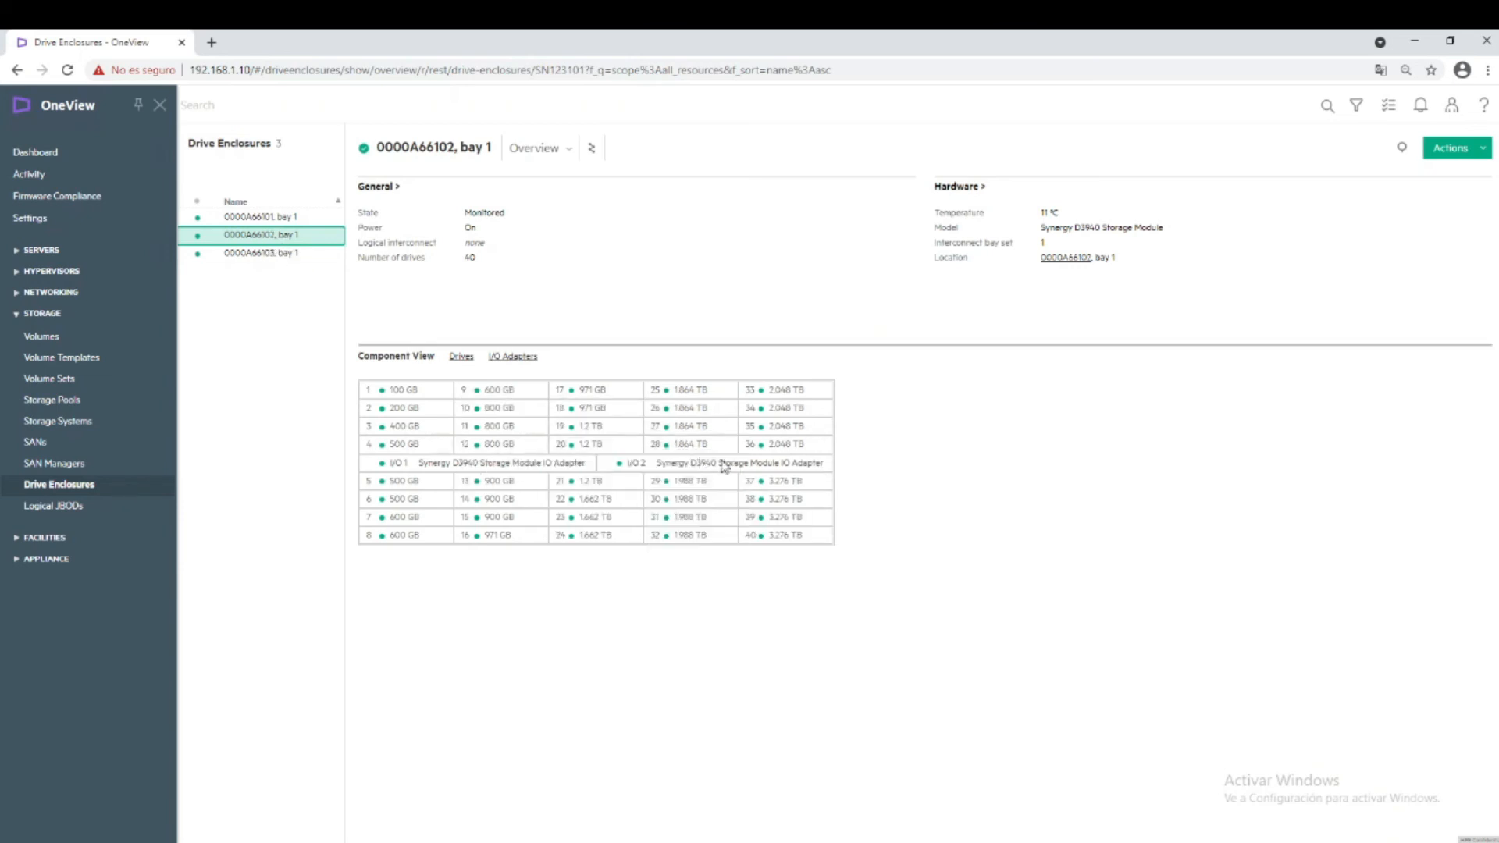
mouse_move(793, 463)
click(250, 217)
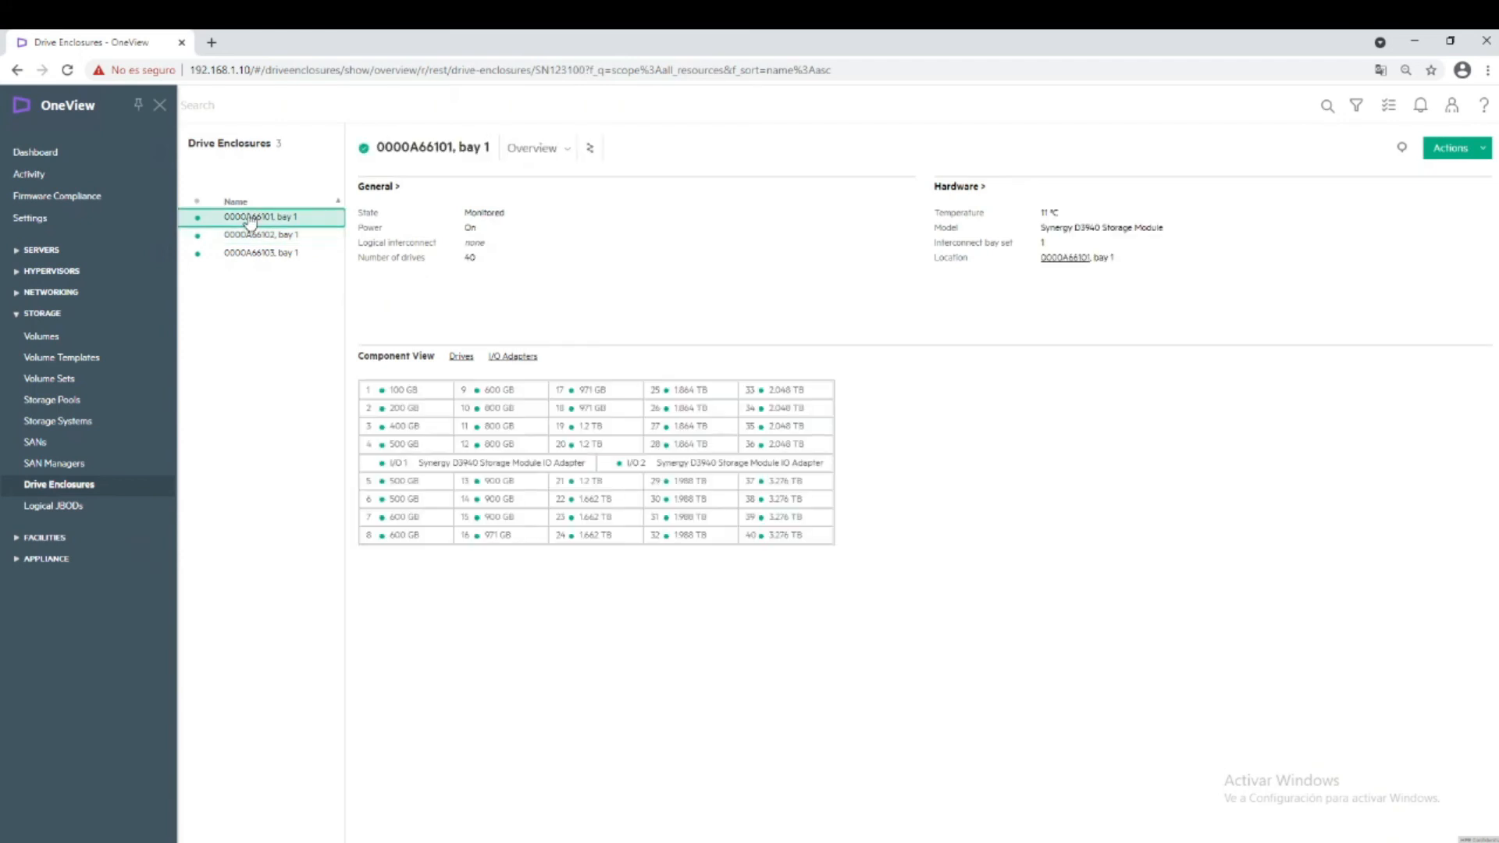
click(260, 265)
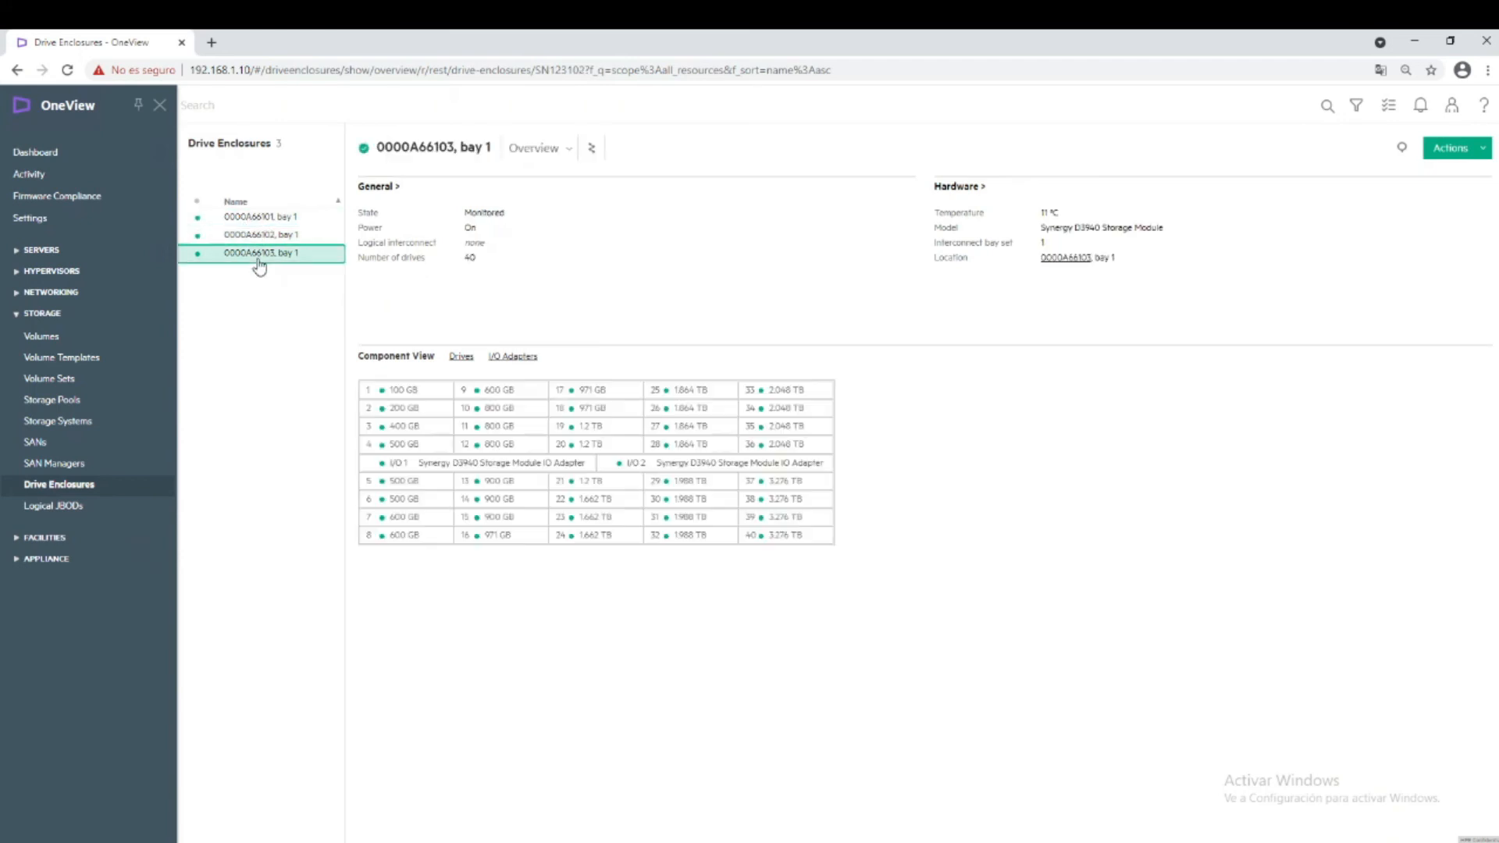
click(59, 509)
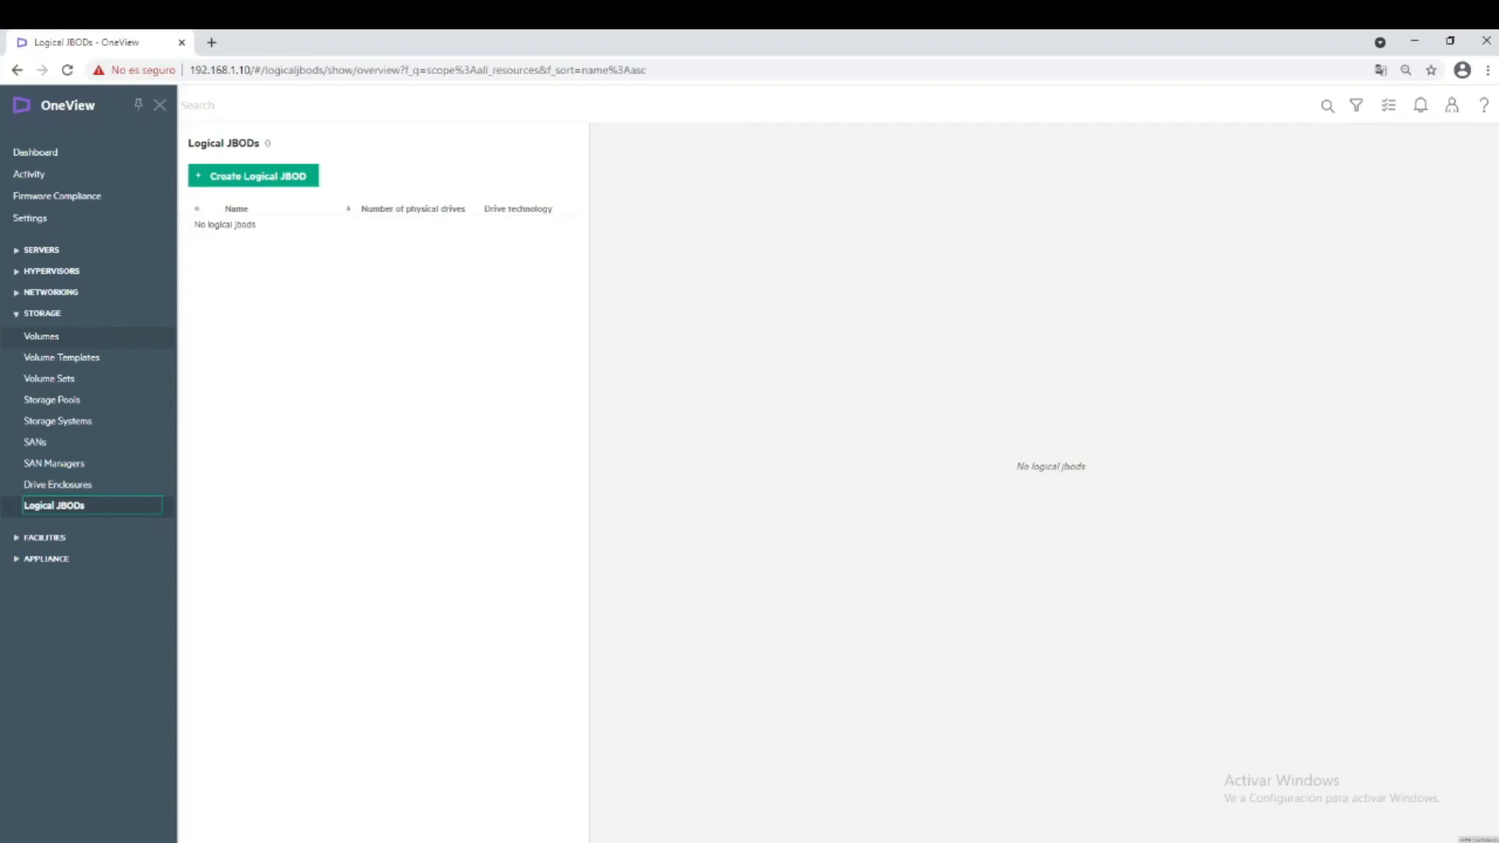
Collapse STORAGE, expand SERVERS in the navigation, and go to Enclosures.
click(17, 314)
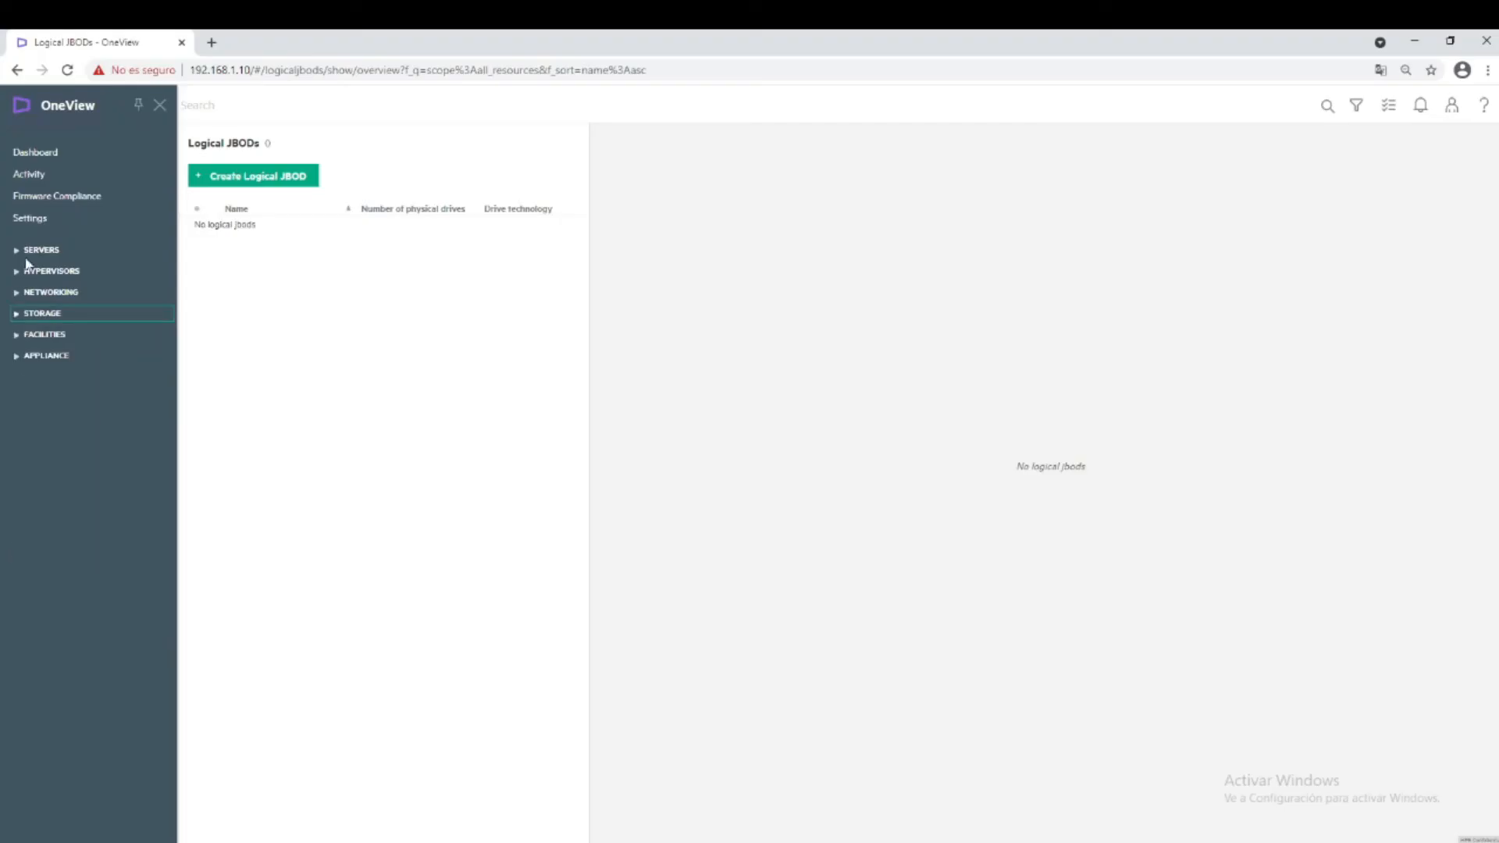
click(16, 250)
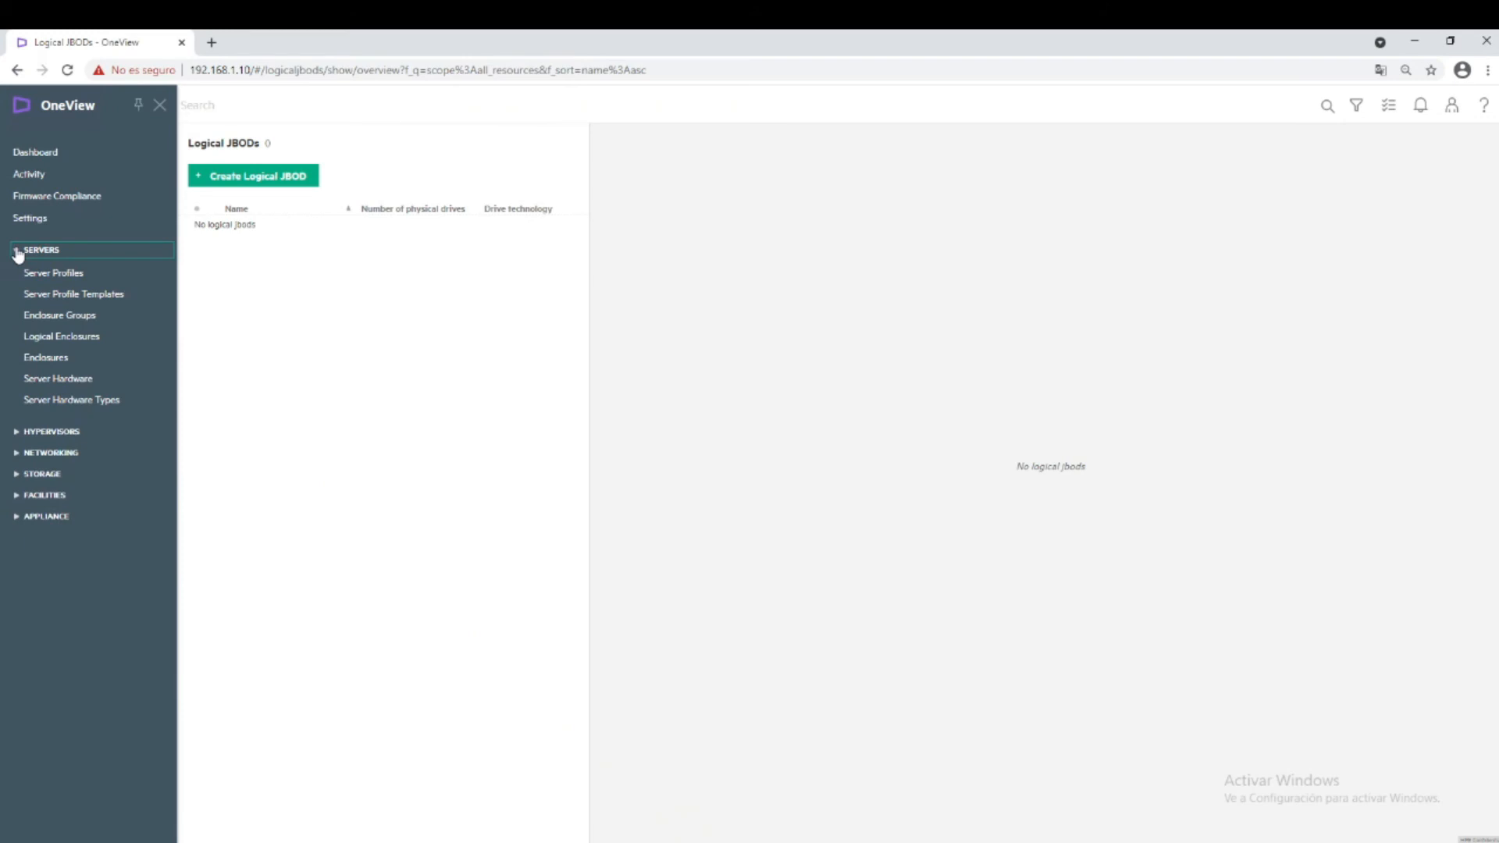
click(53, 359)
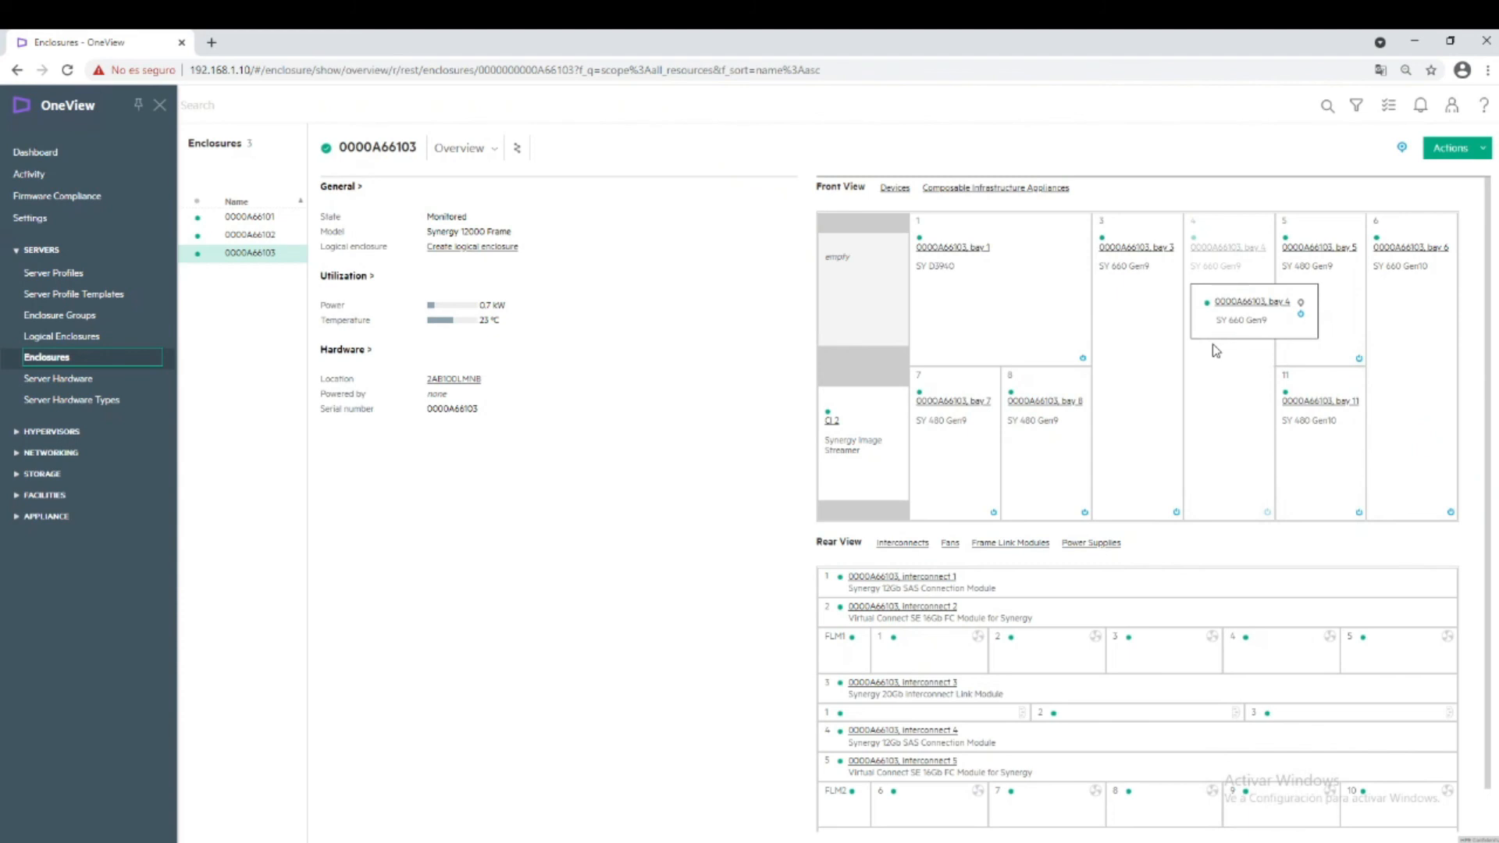
Show the Server Hardware list with 0000A66101, bay 3's overview.
click(59, 386)
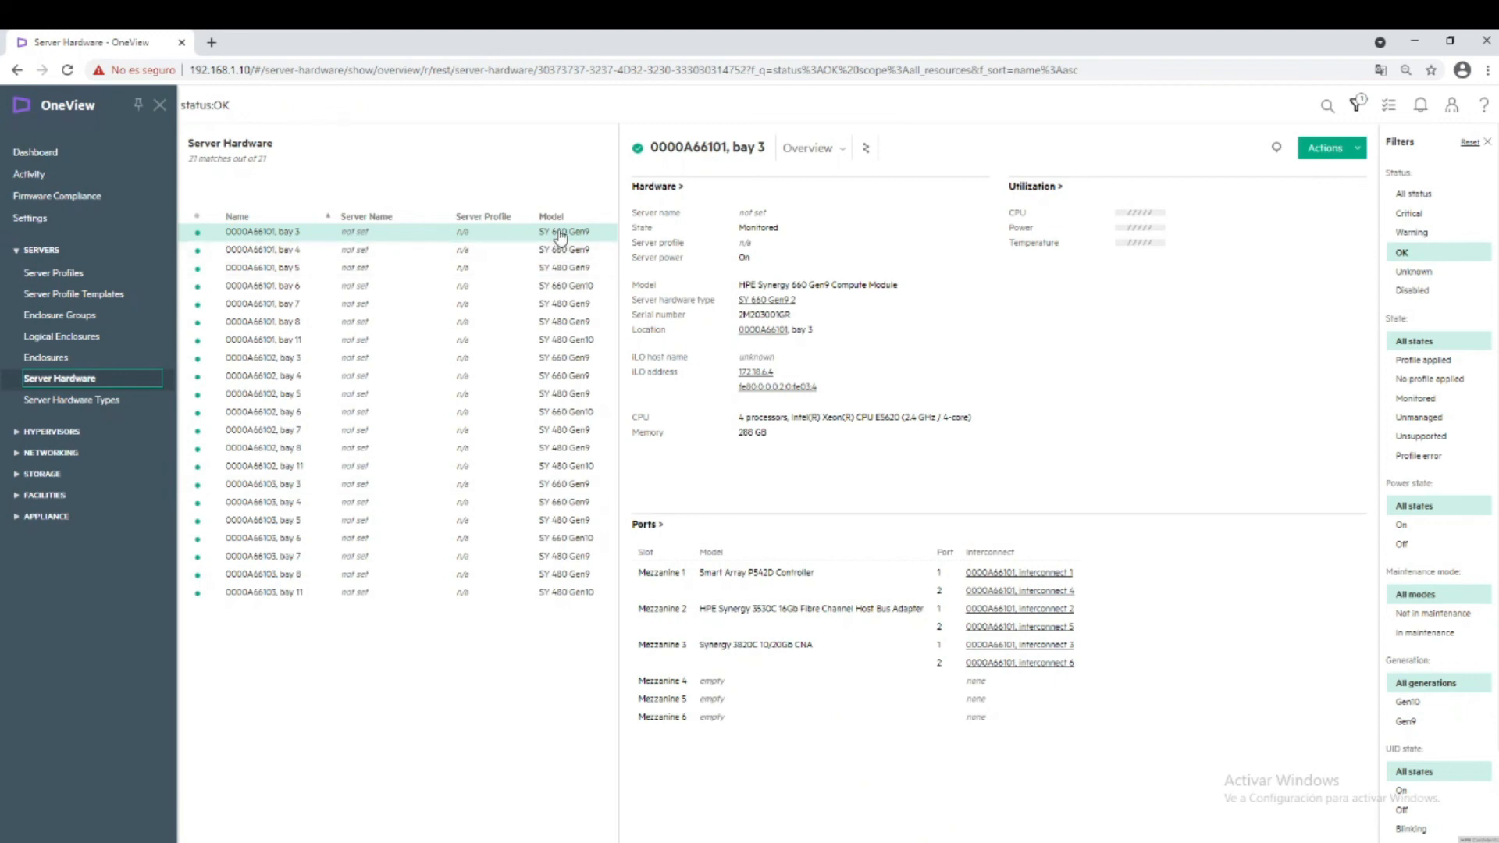
Switch the server's detail view to Storage, then go to Server Hardware Types.
click(814, 150)
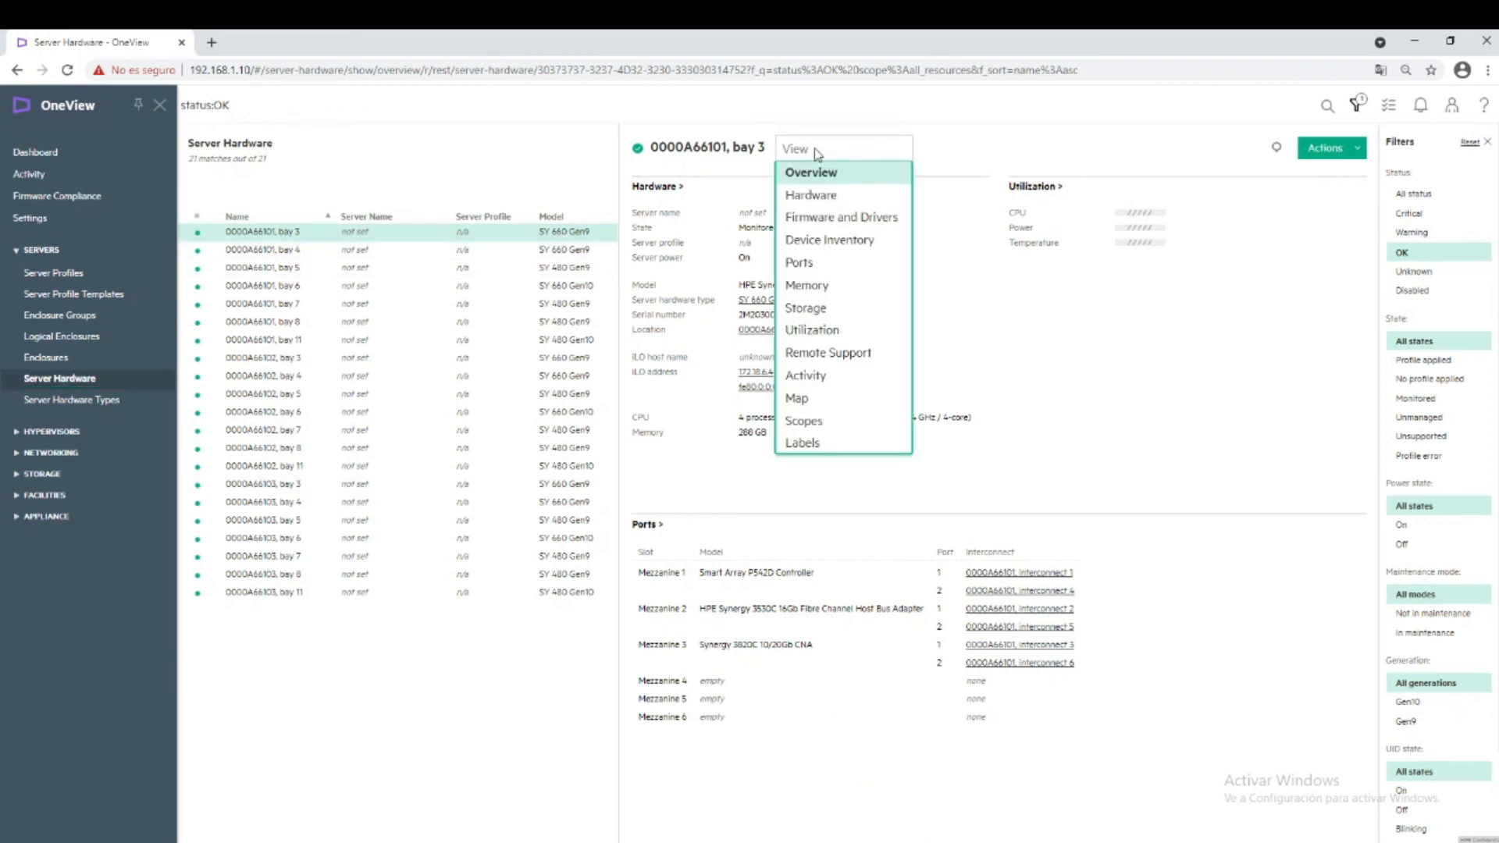
click(806, 309)
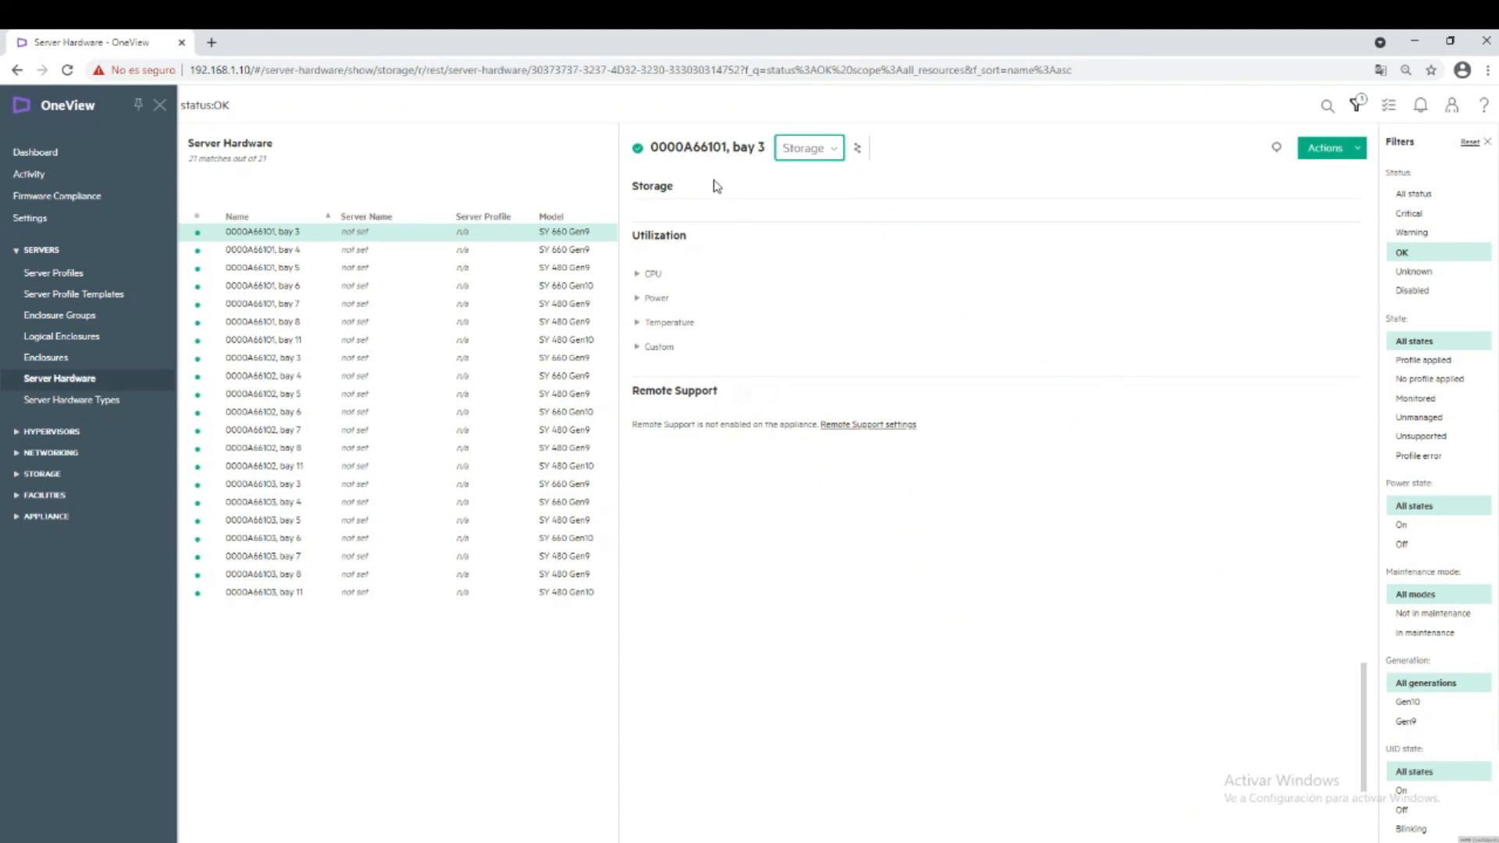
click(70, 404)
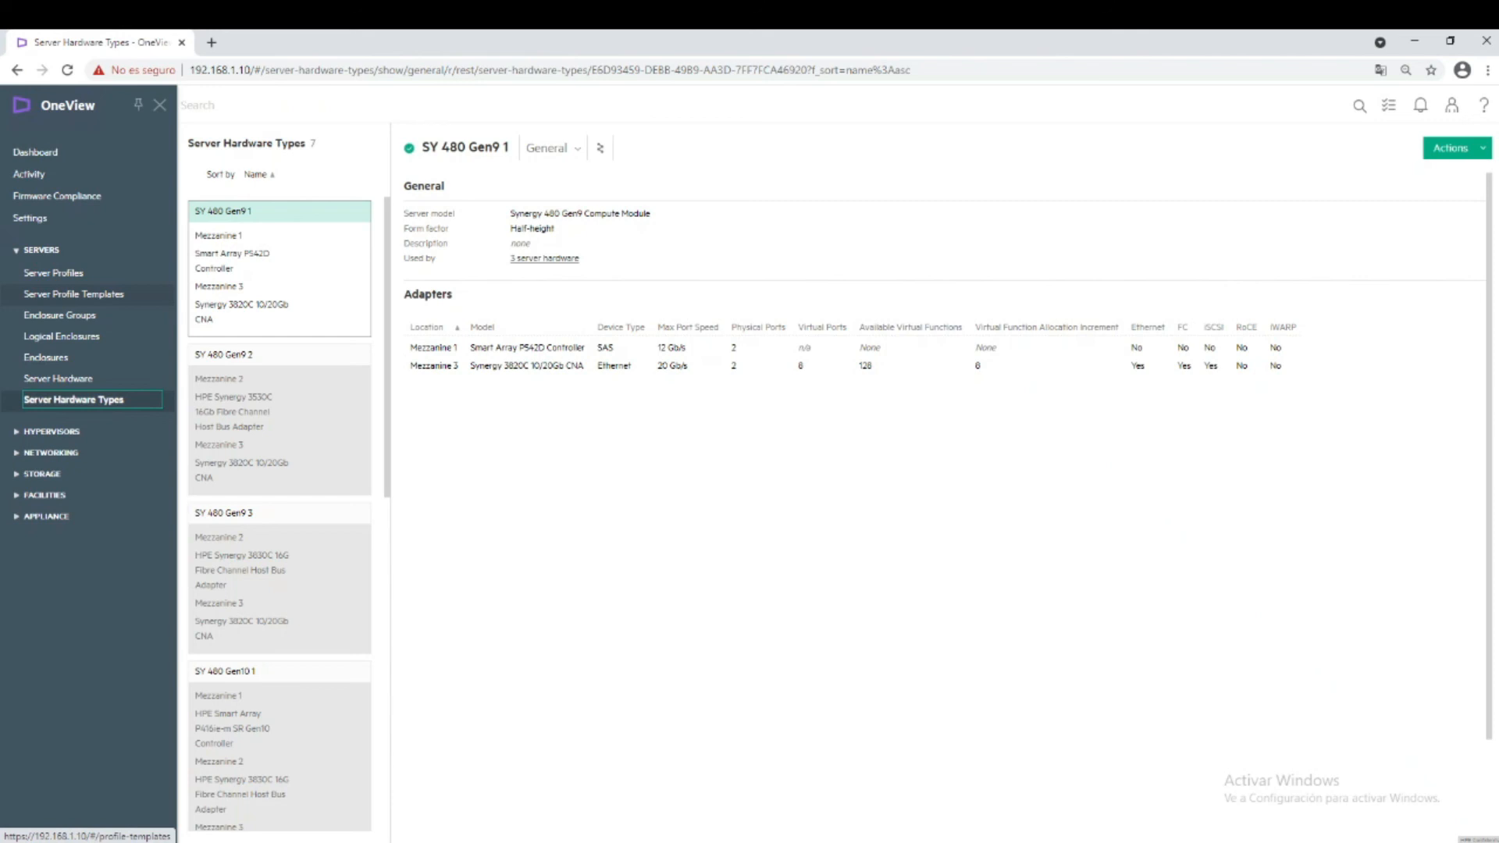
Draft an enclosure group with enclosure count 5, review the bay configuration, then cancel it.
click(69, 316)
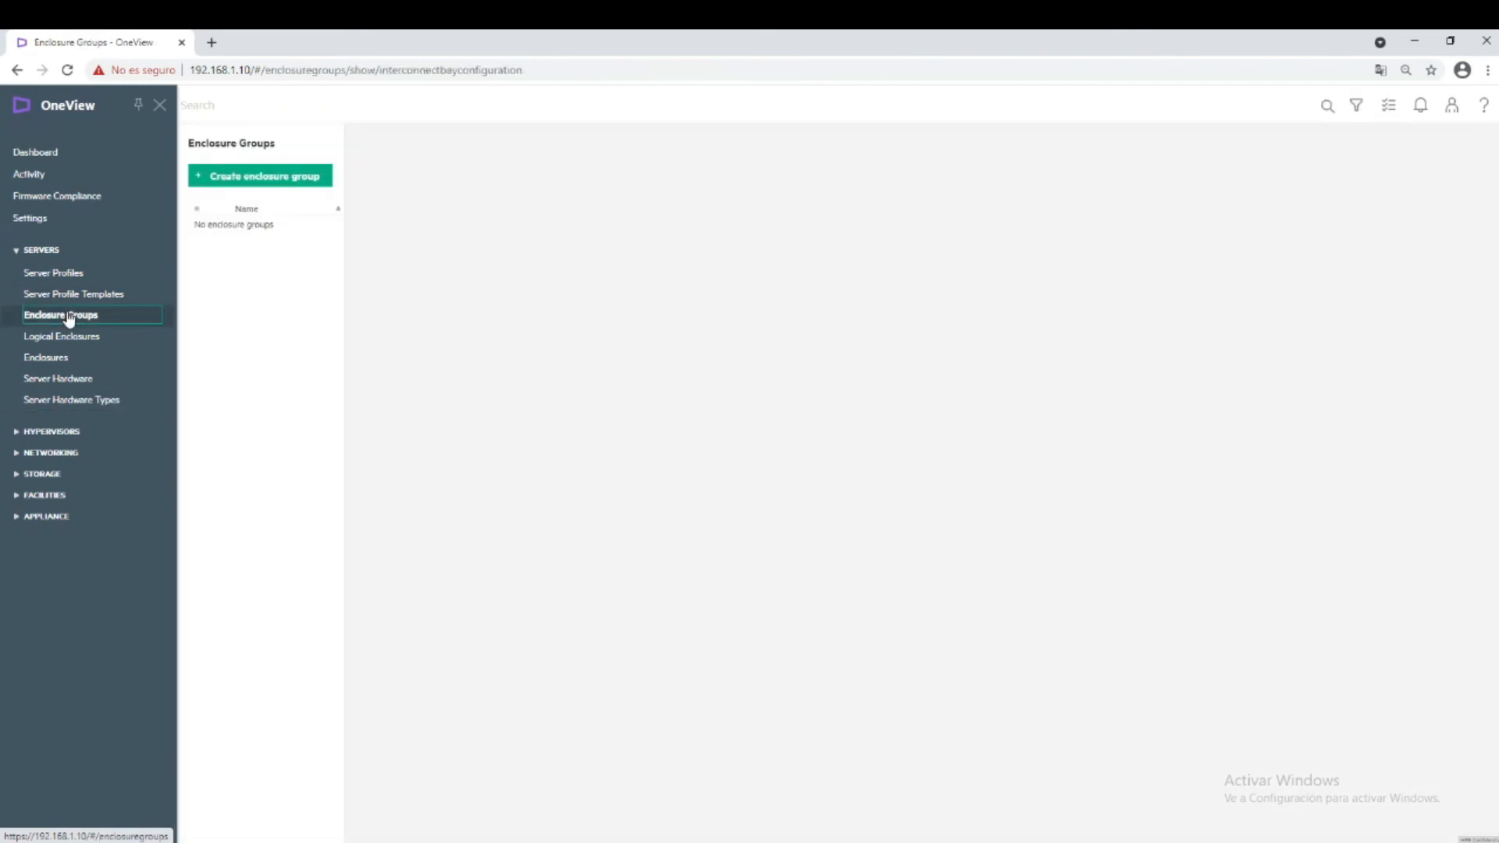
click(278, 177)
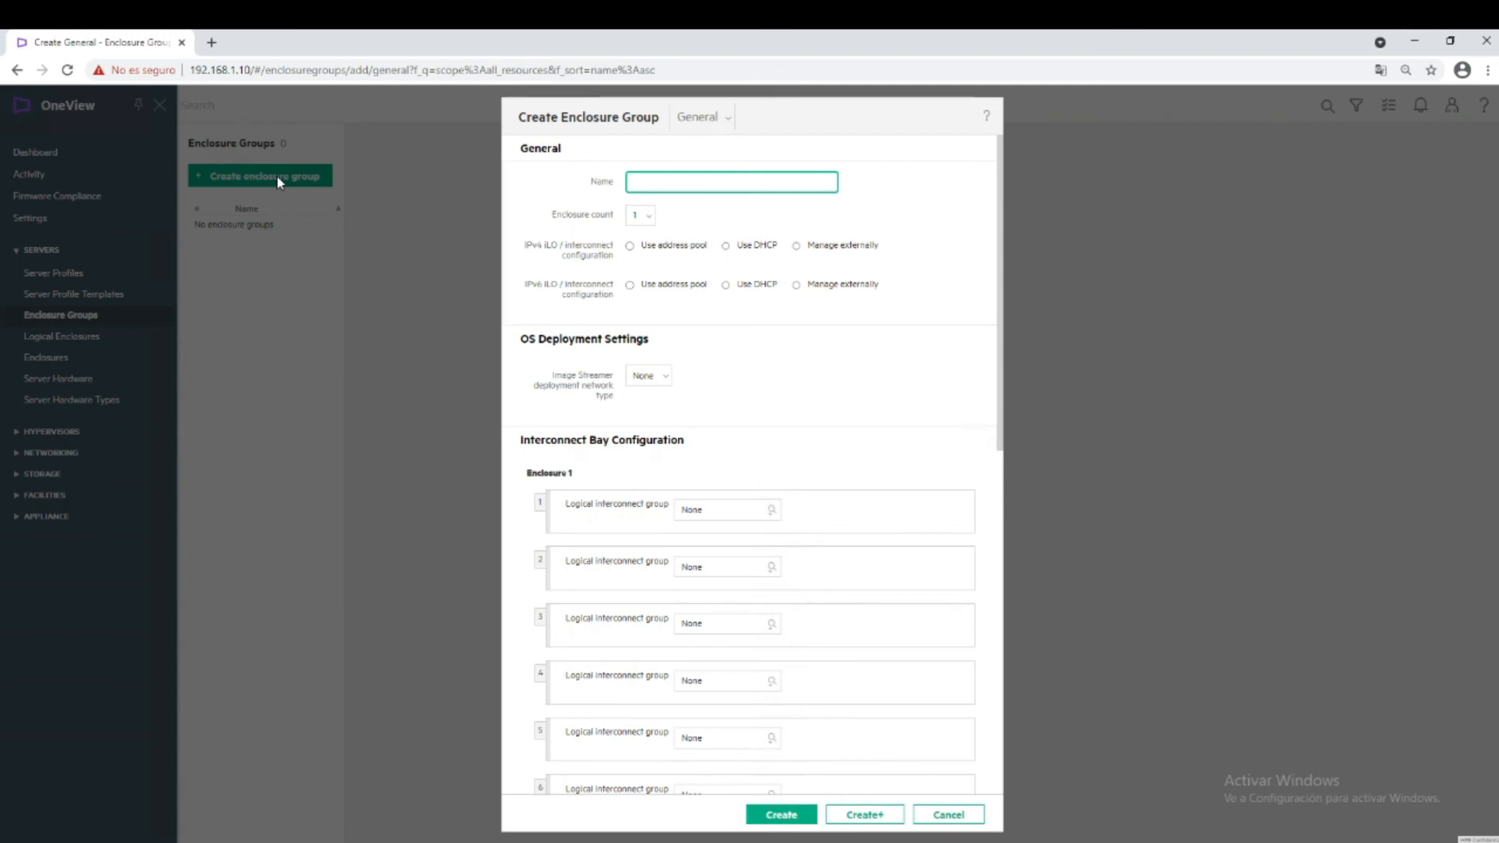
click(642, 216)
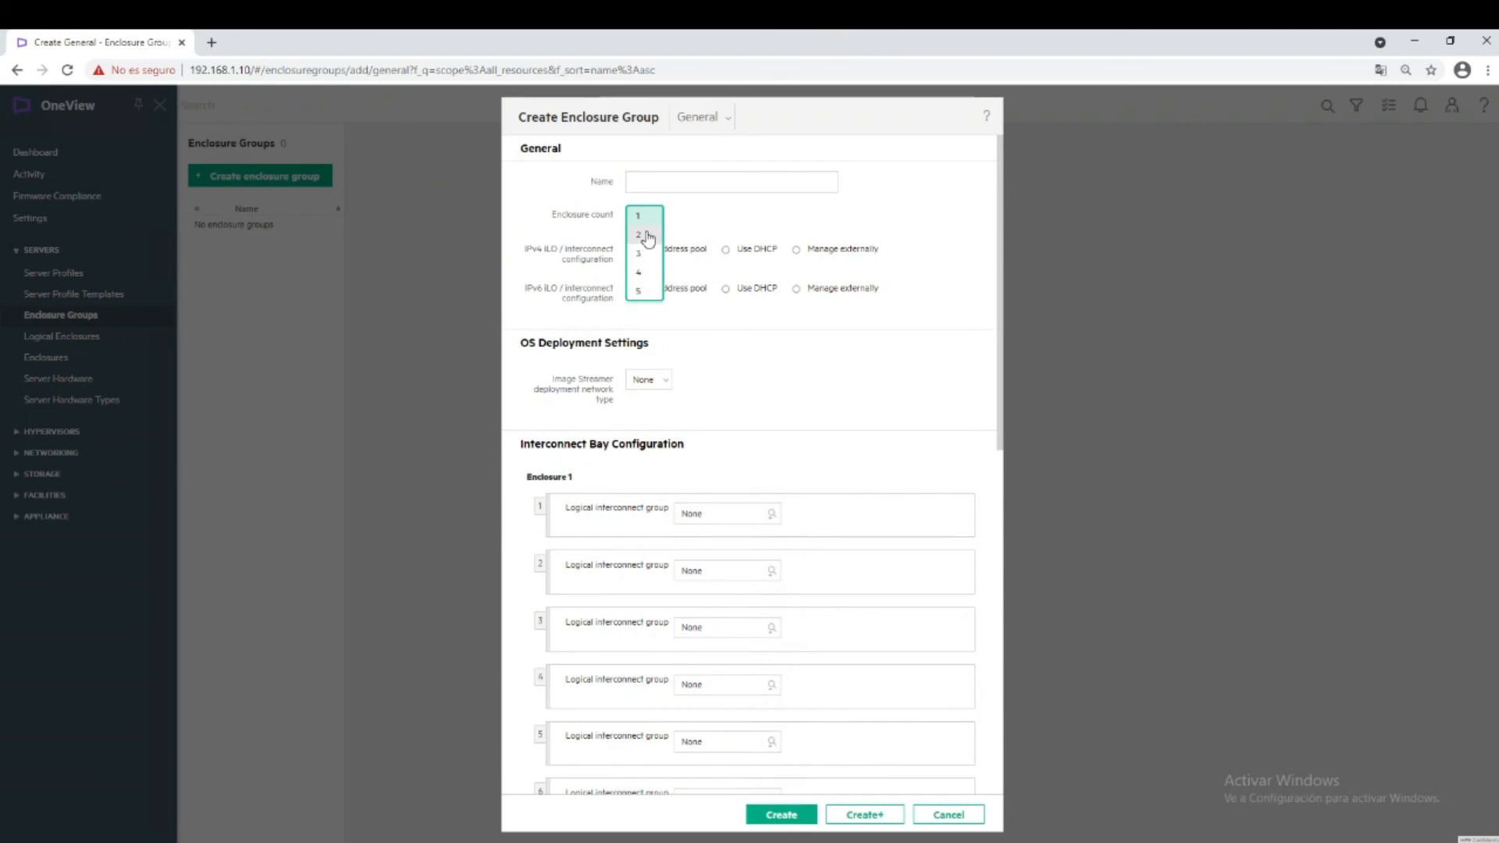
click(651, 296)
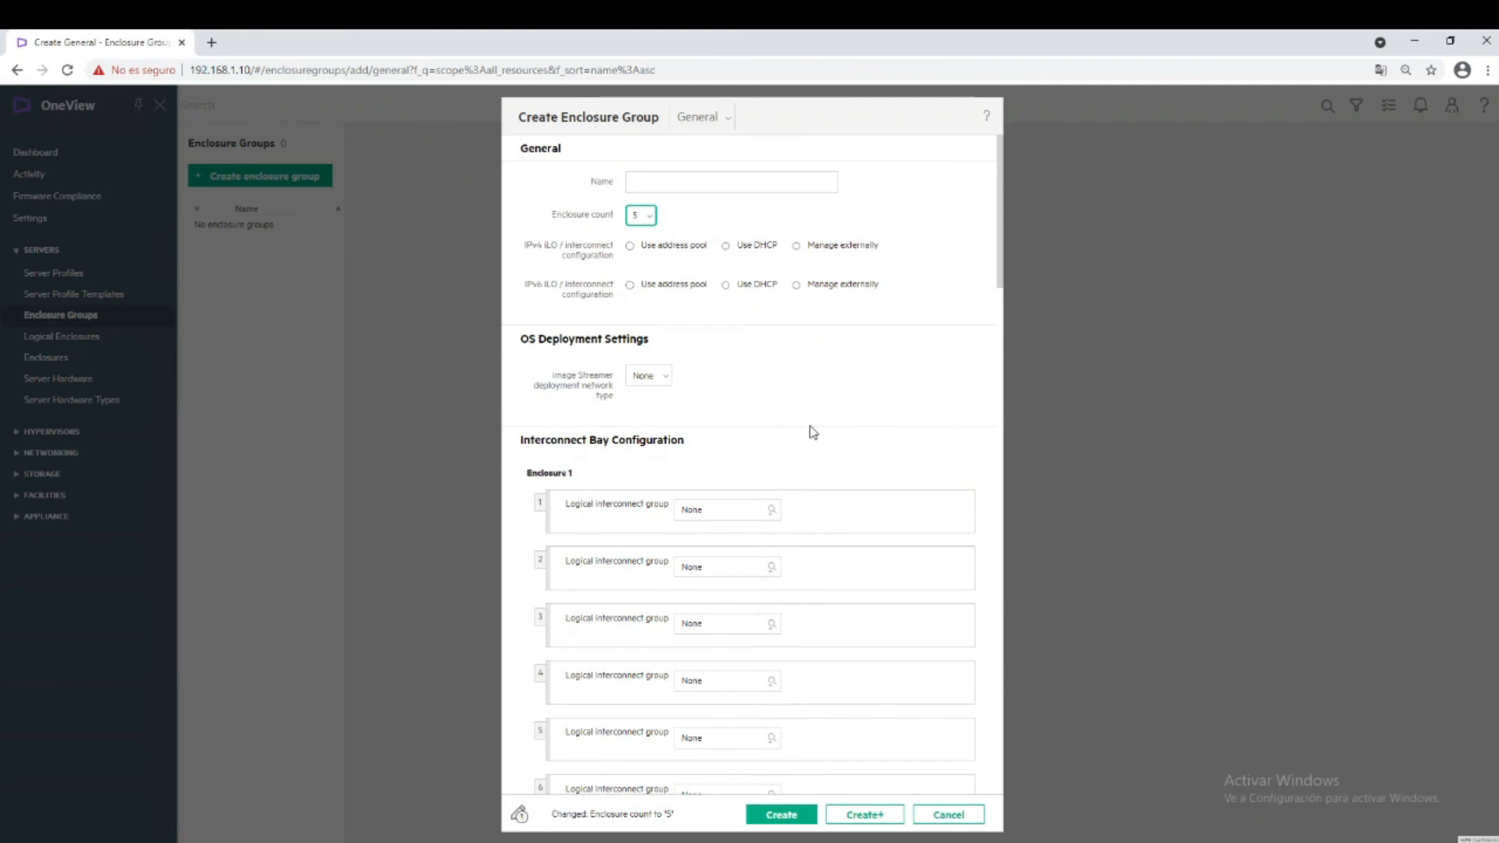
click(773, 512)
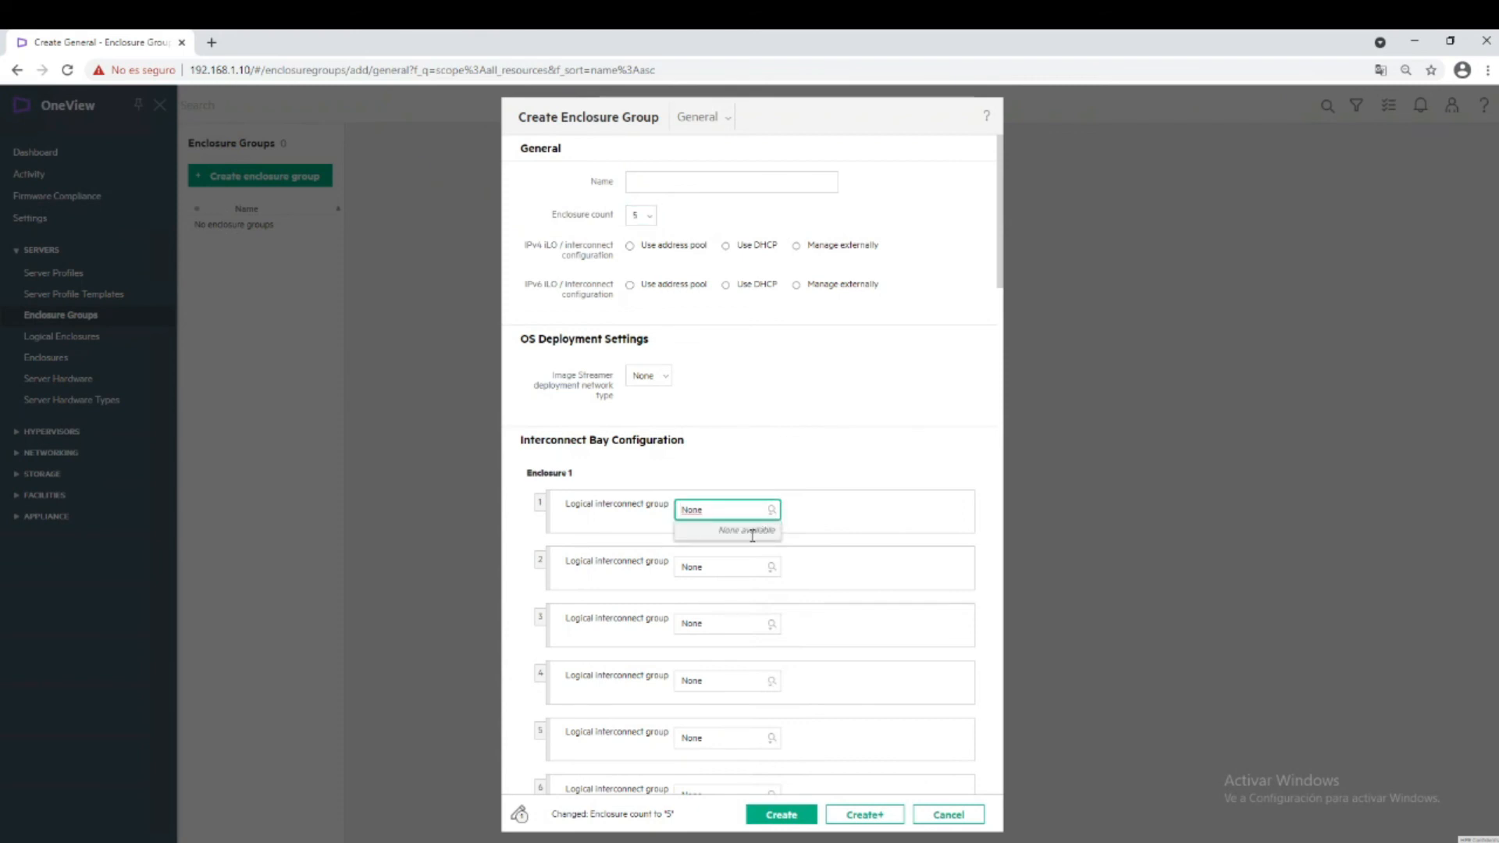
click(832, 527)
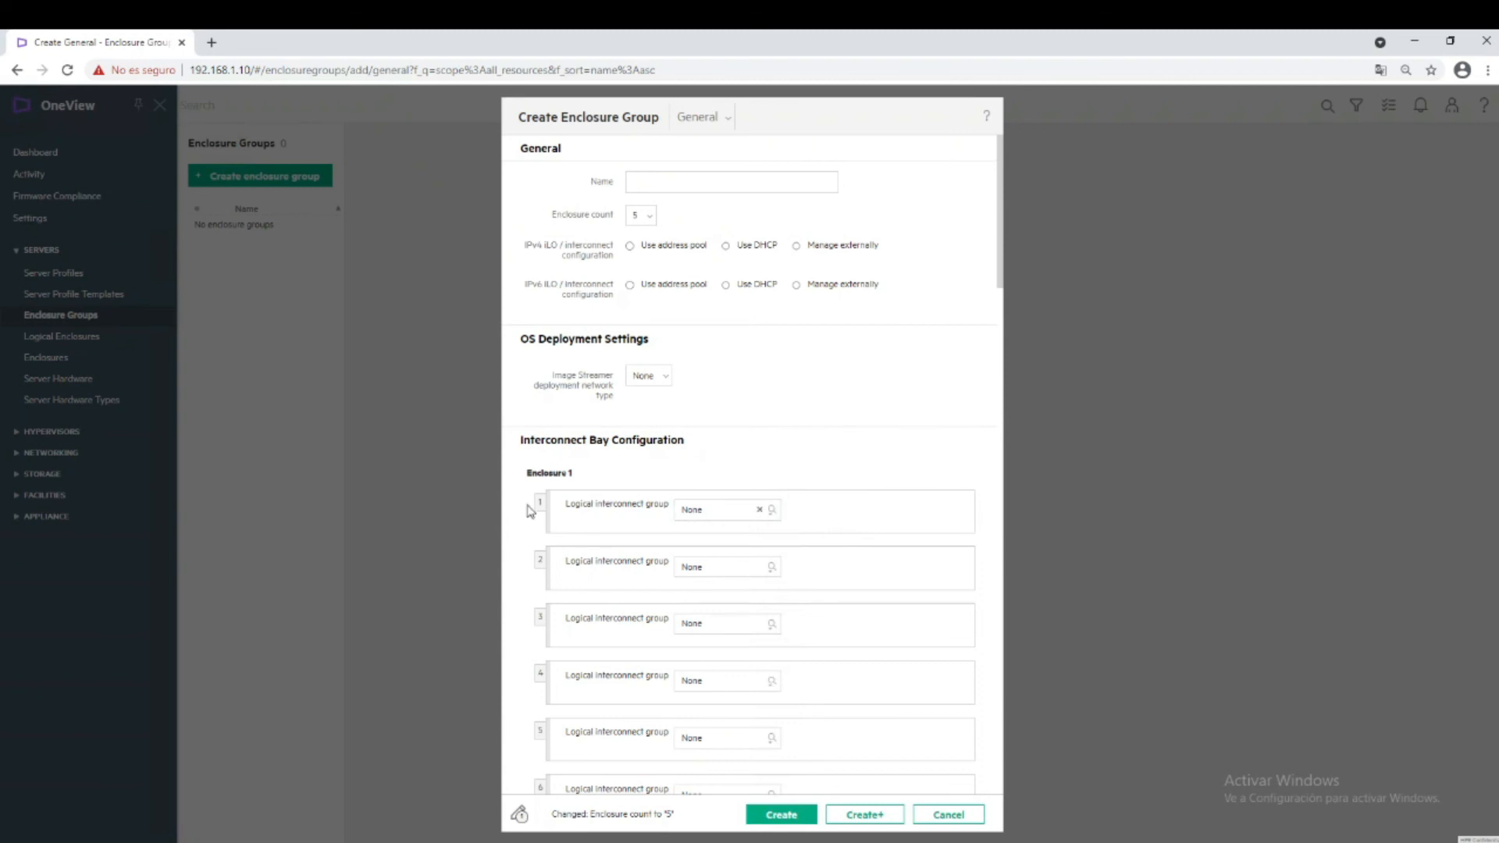
scroll(560, 469, down, 7)
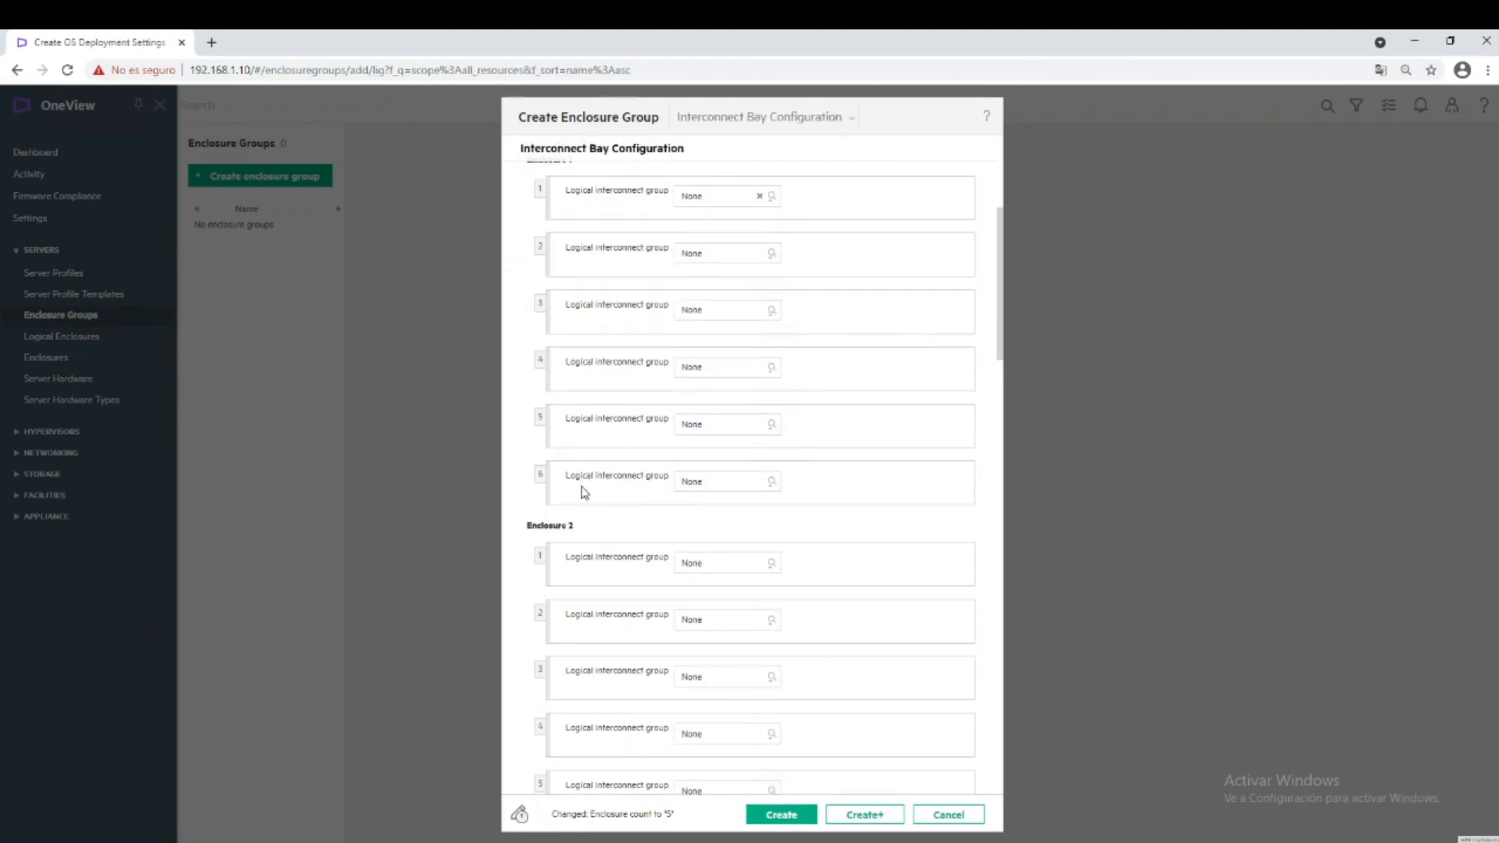
scroll(583, 492, down, 4)
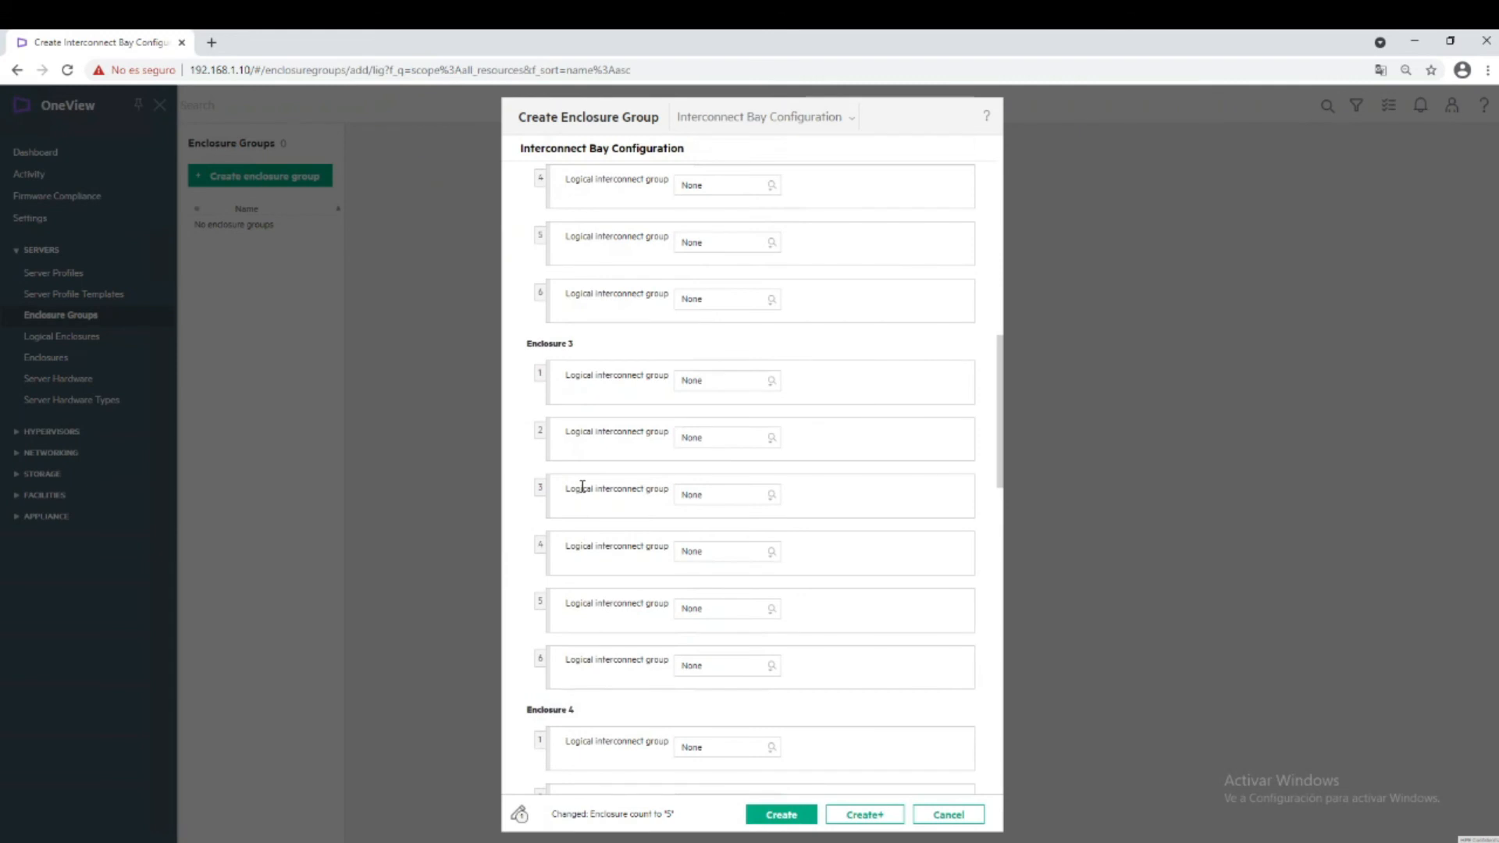
click(948, 814)
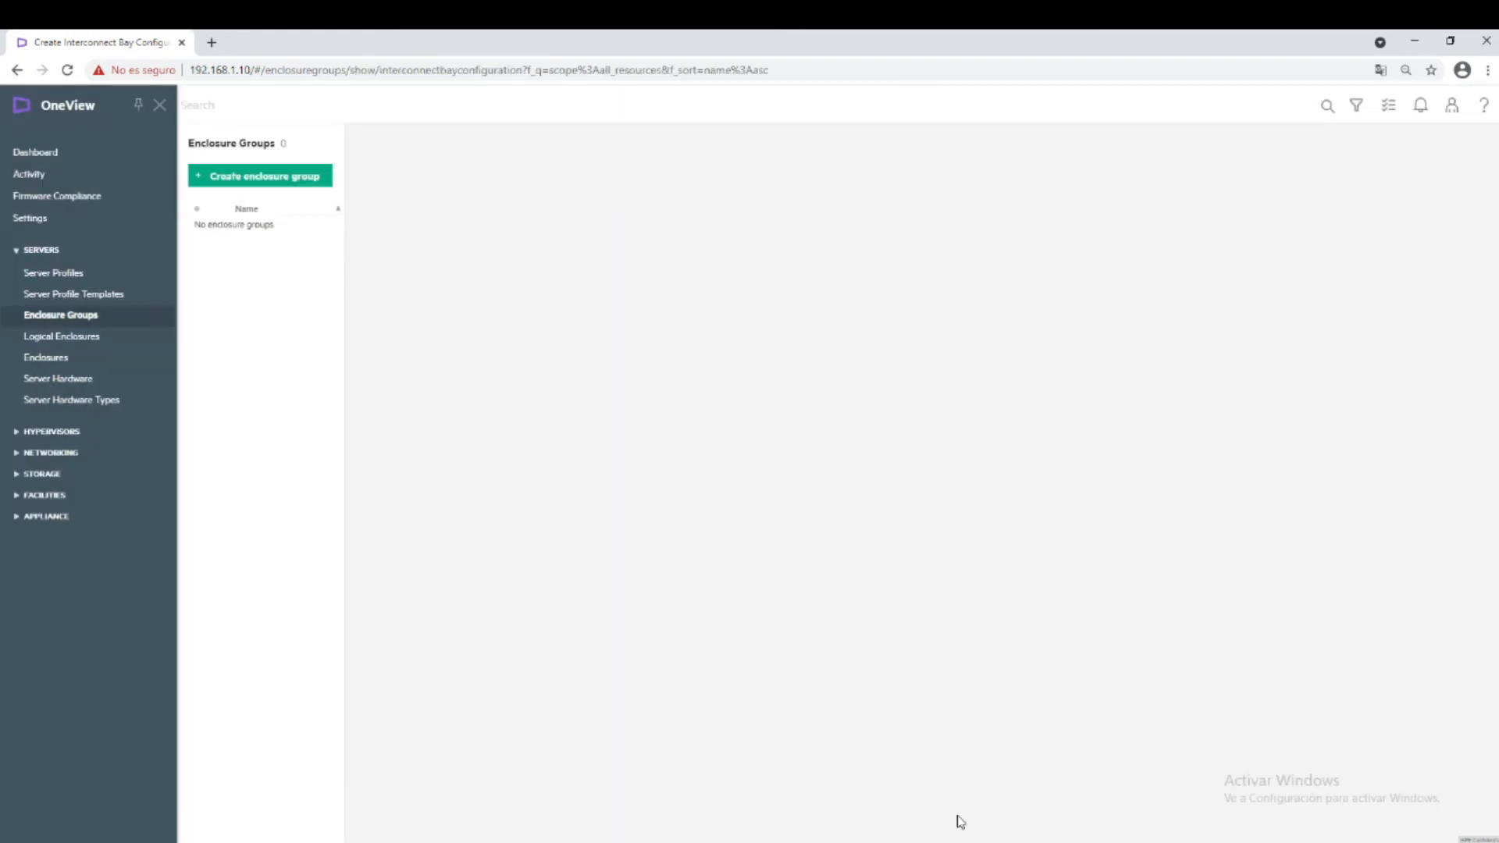
Start a logical enclosure, check the available enclosures list, then cancel the form.
click(101, 341)
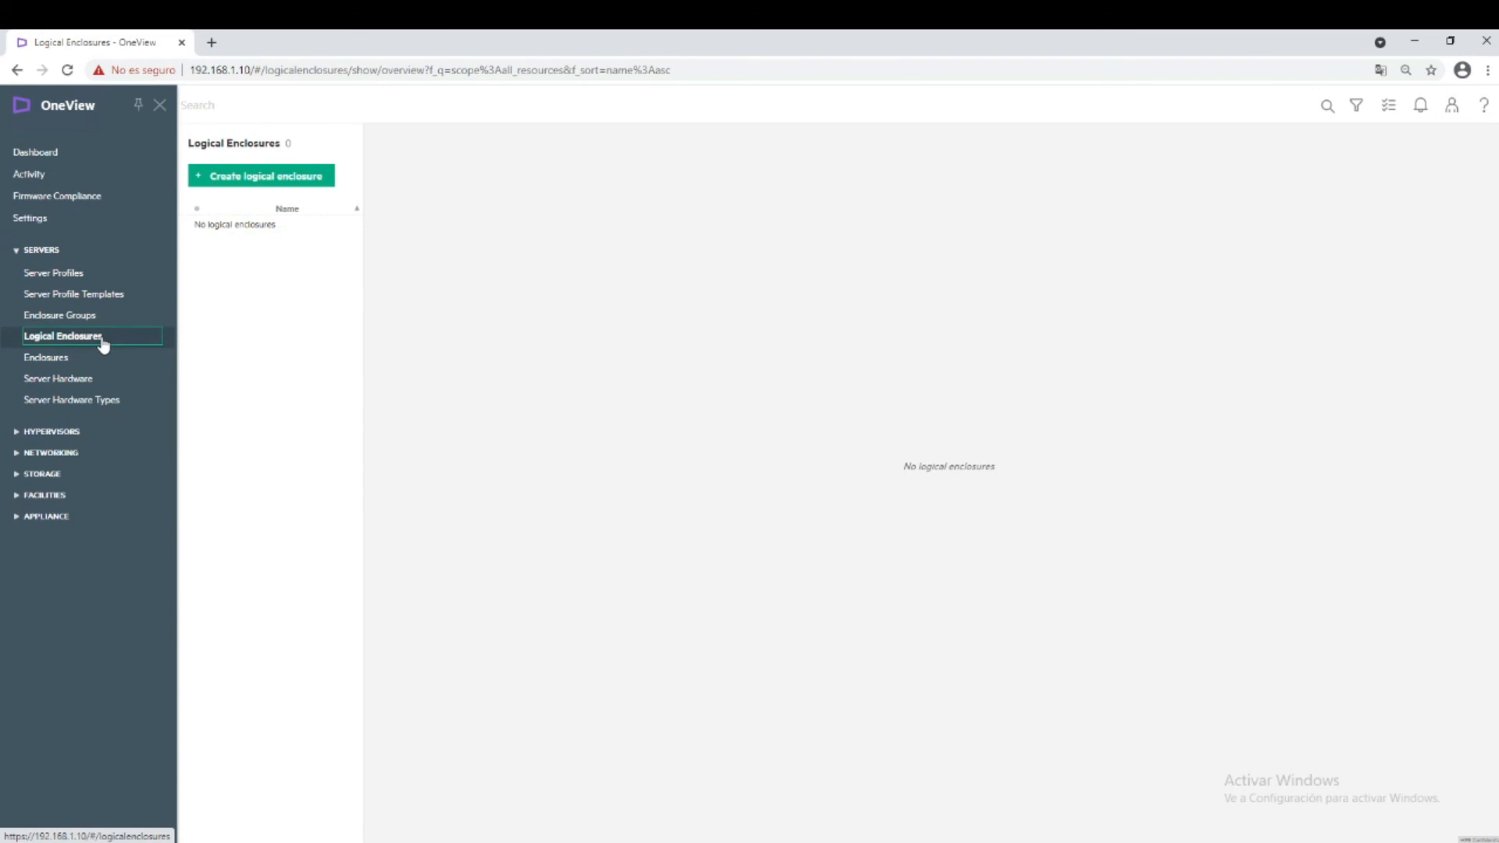
click(260, 179)
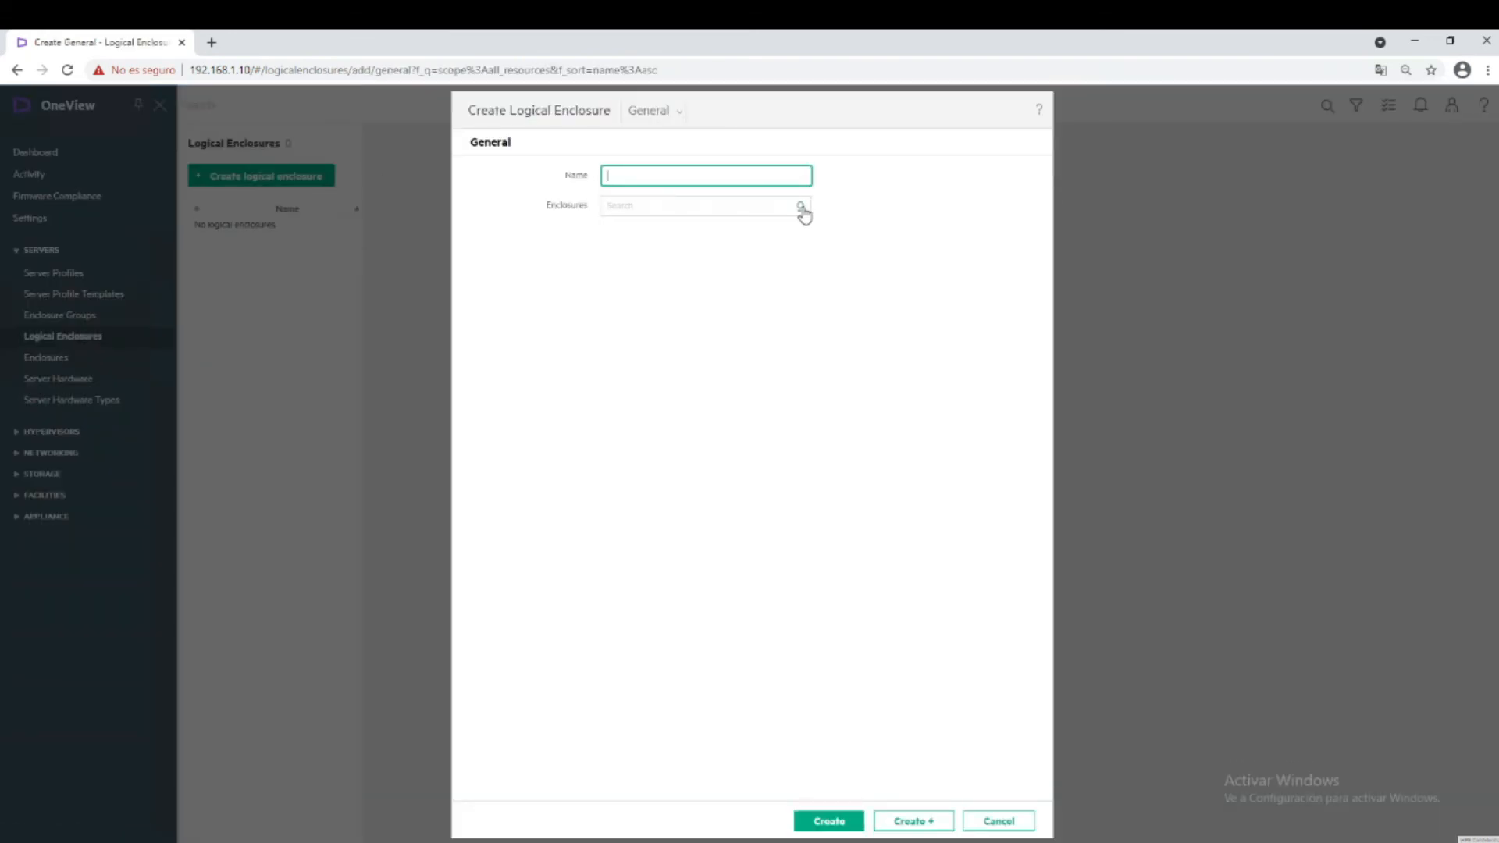
click(801, 210)
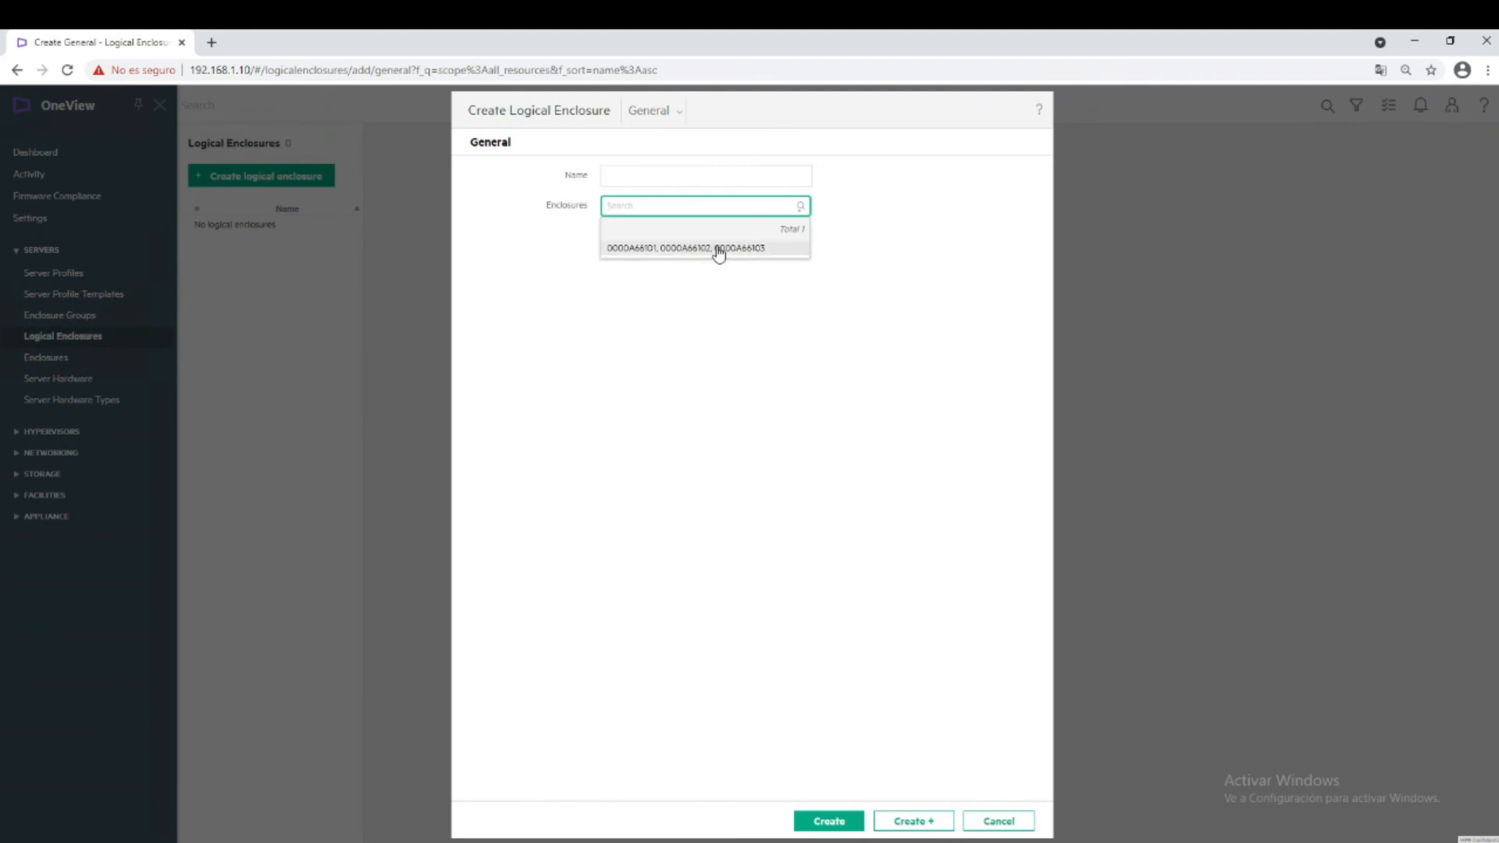
click(1000, 821)
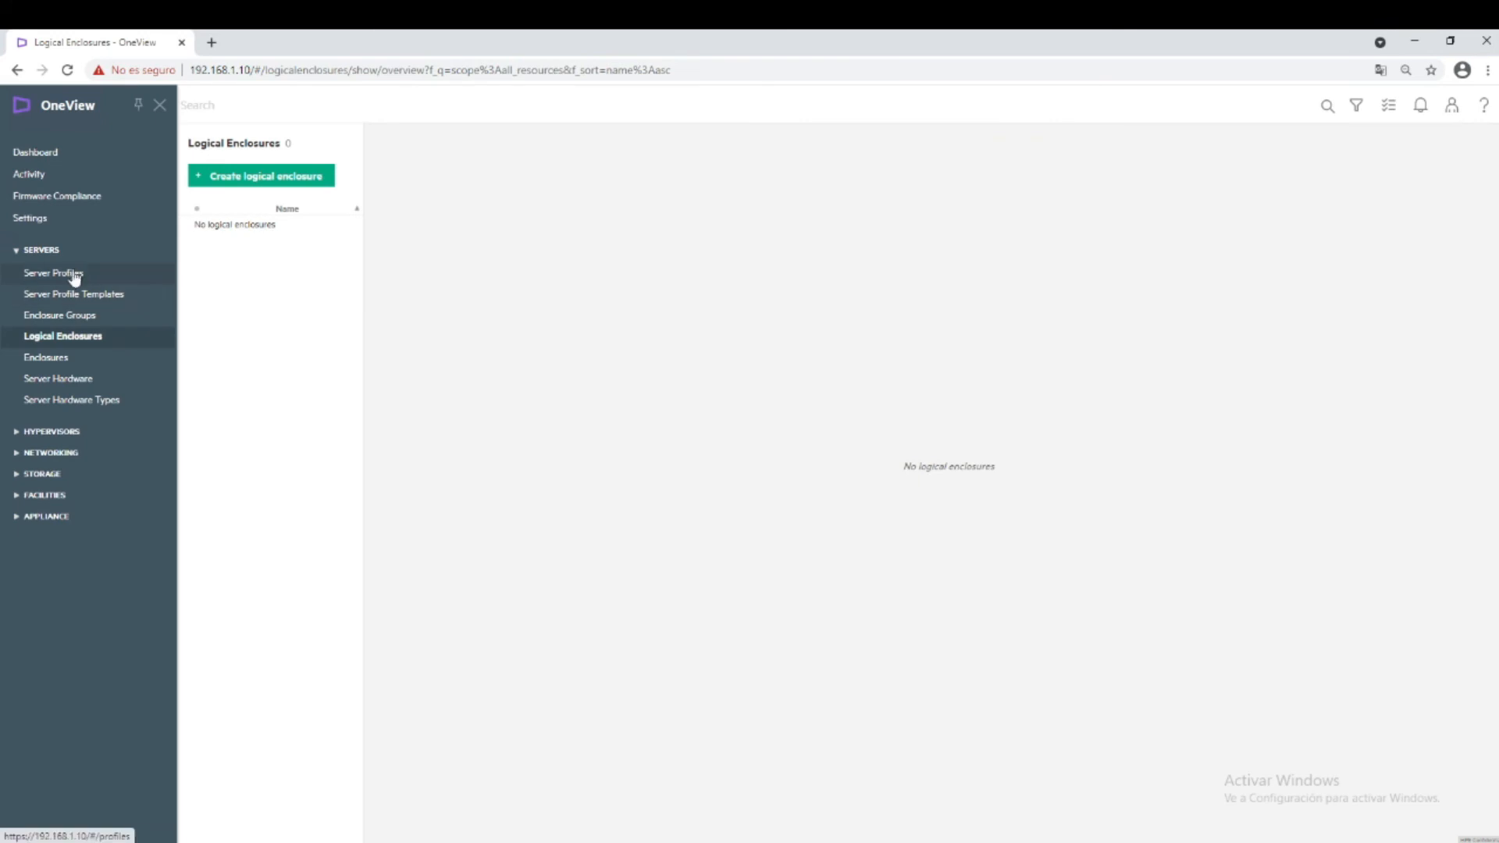
Go to Server Profiles, start a new profile, and scroll through the Create Server Profile form.
click(74, 274)
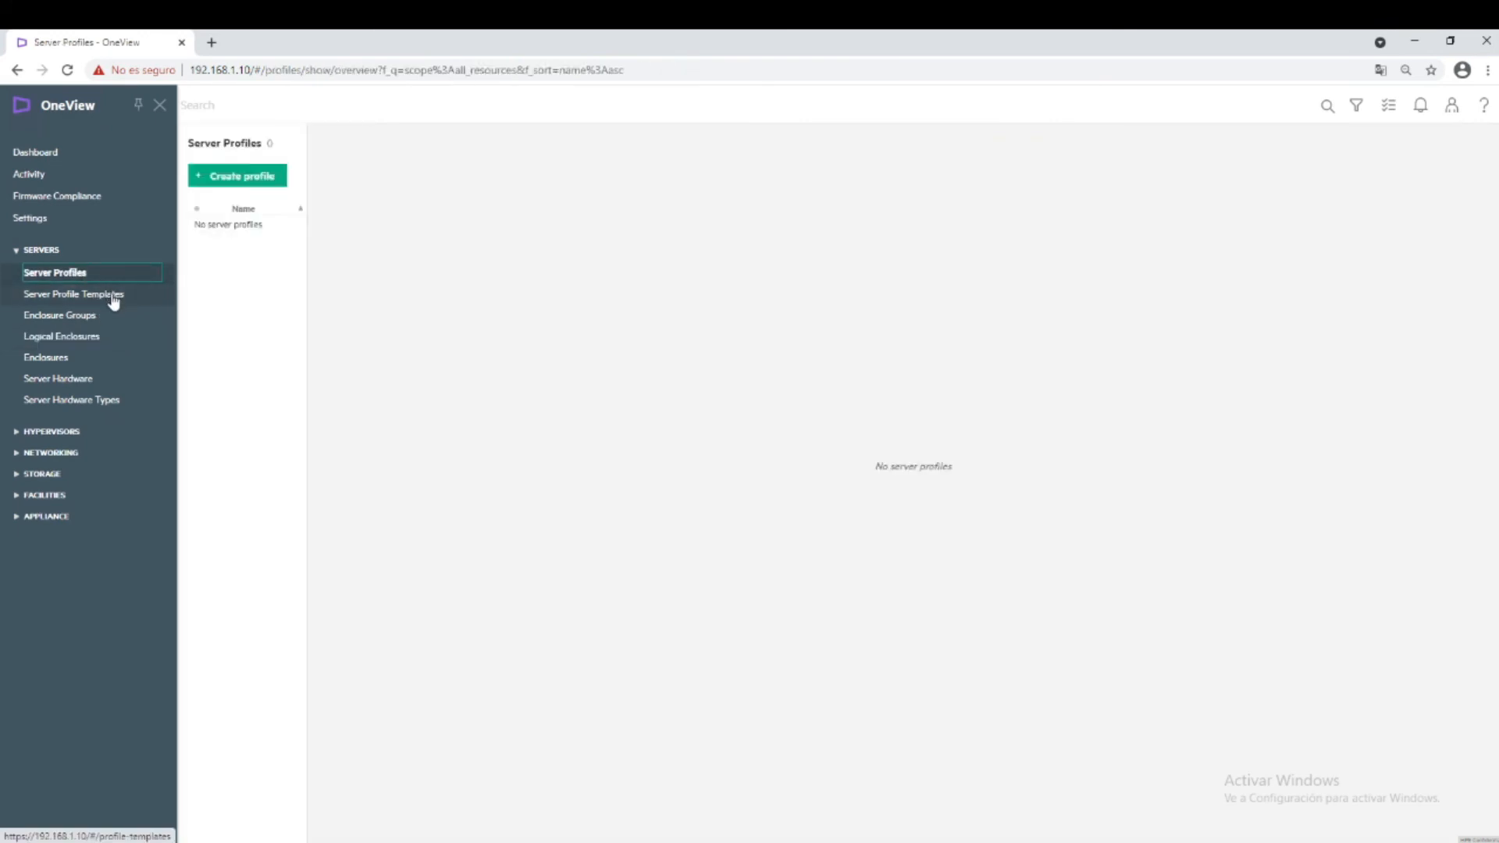
click(269, 177)
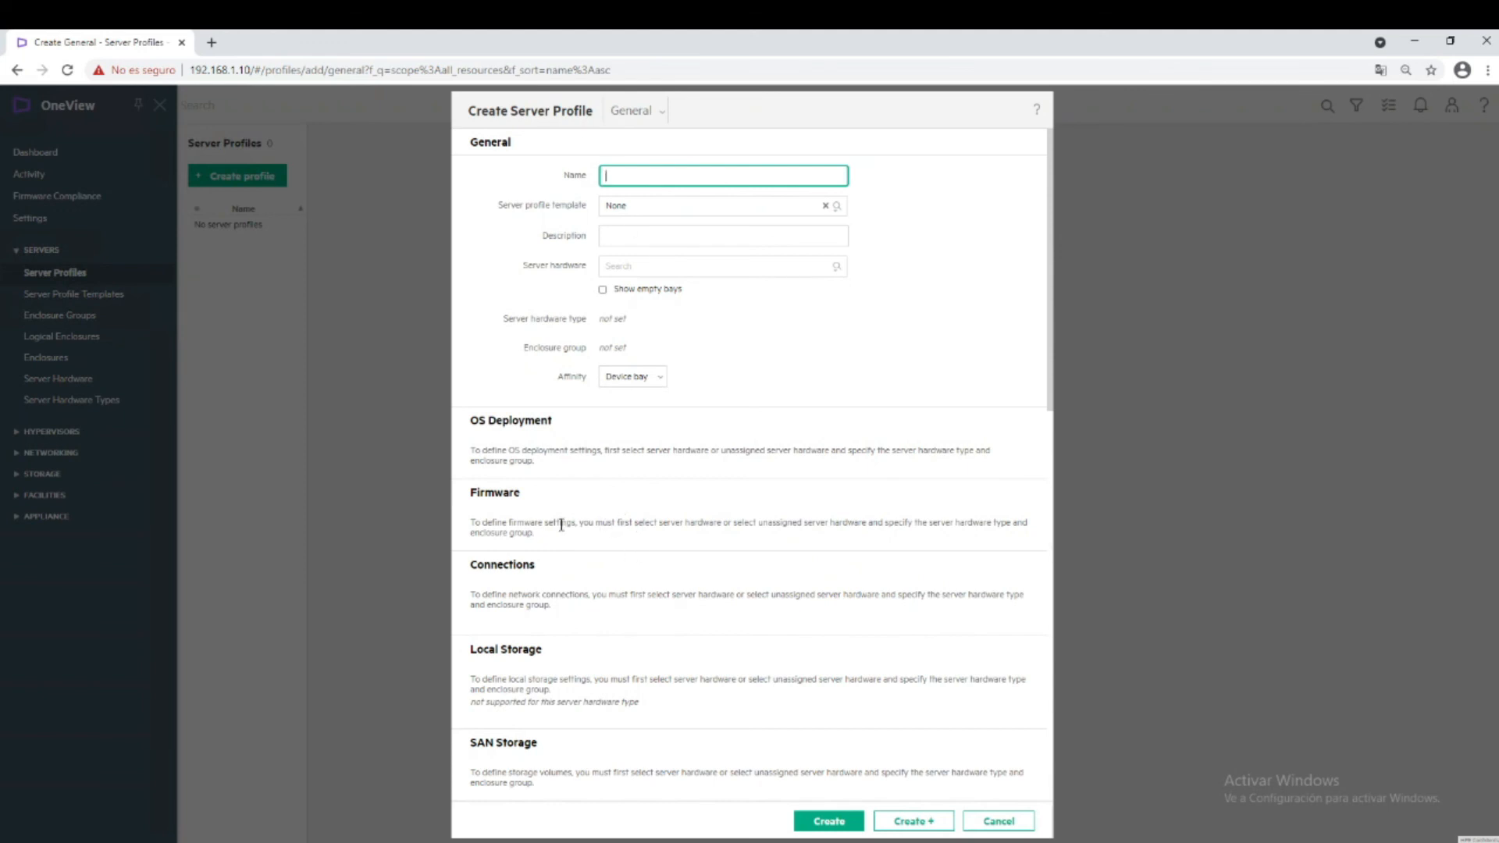
scroll(561, 525, down, 1)
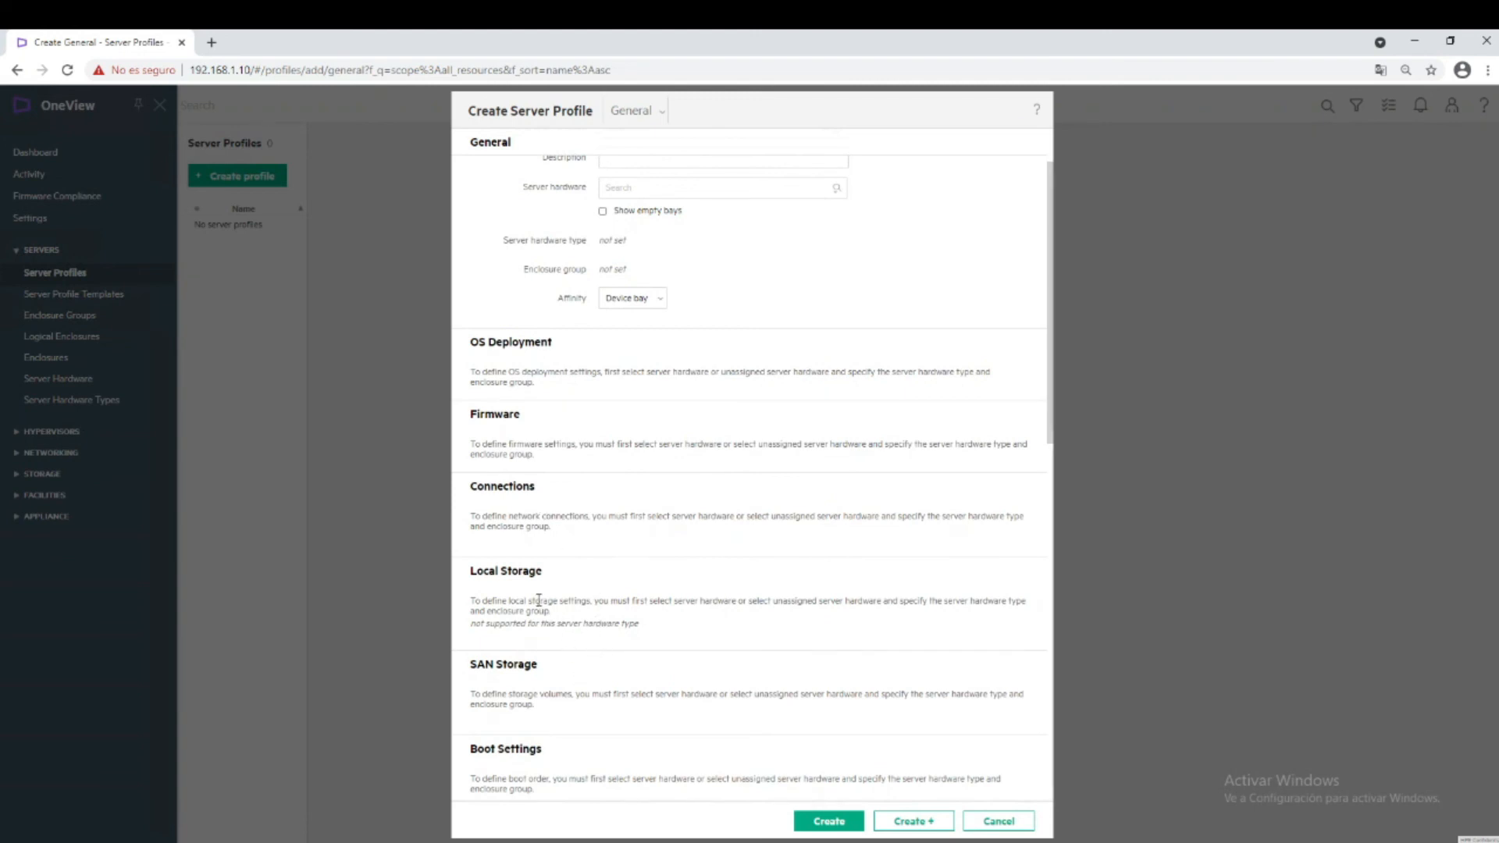
scroll(550, 706, down, 1)
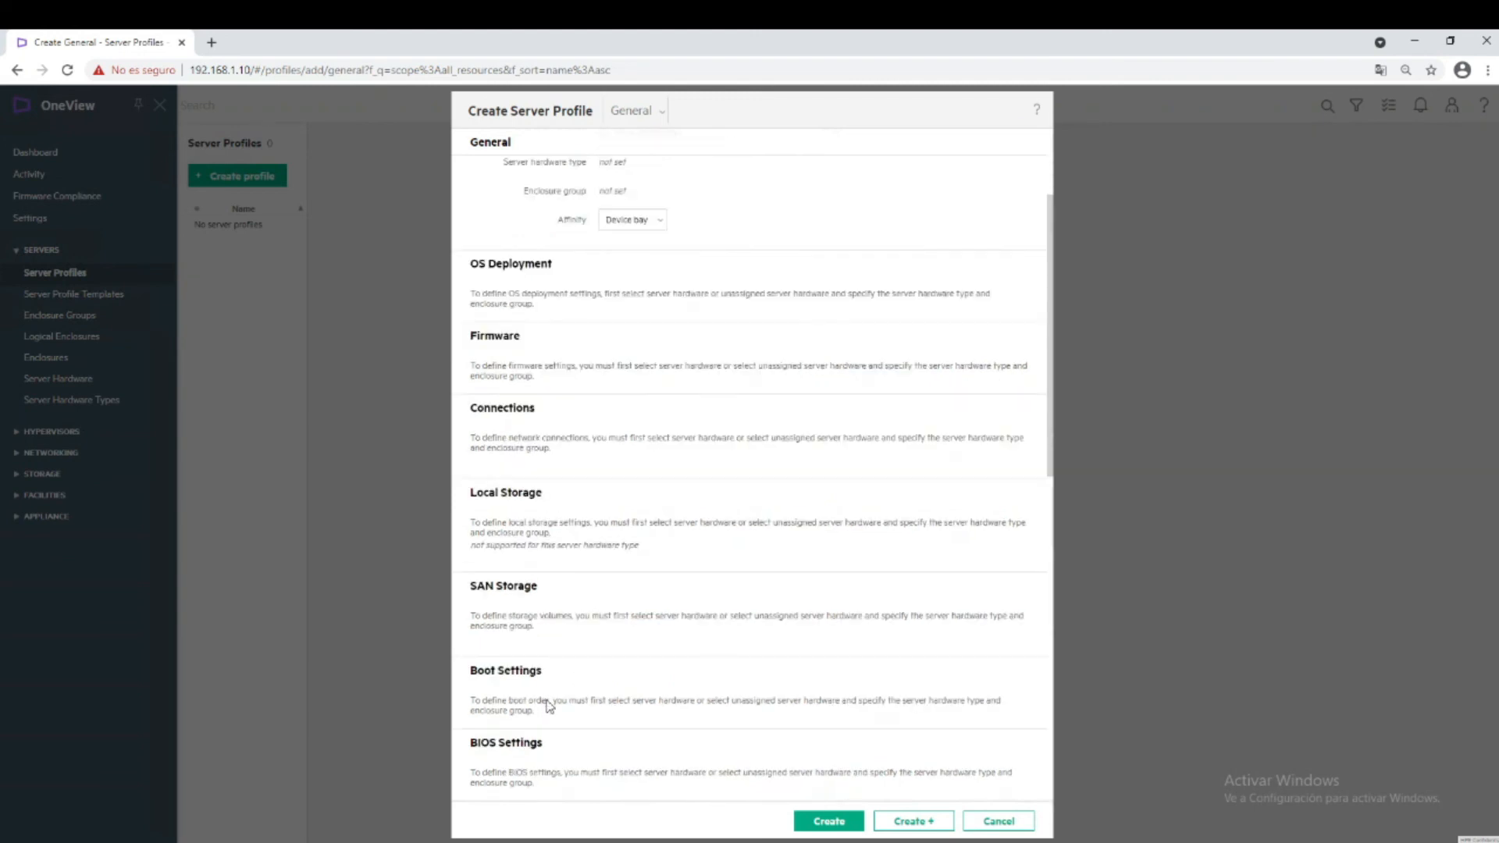
scroll(549, 702, down, 1)
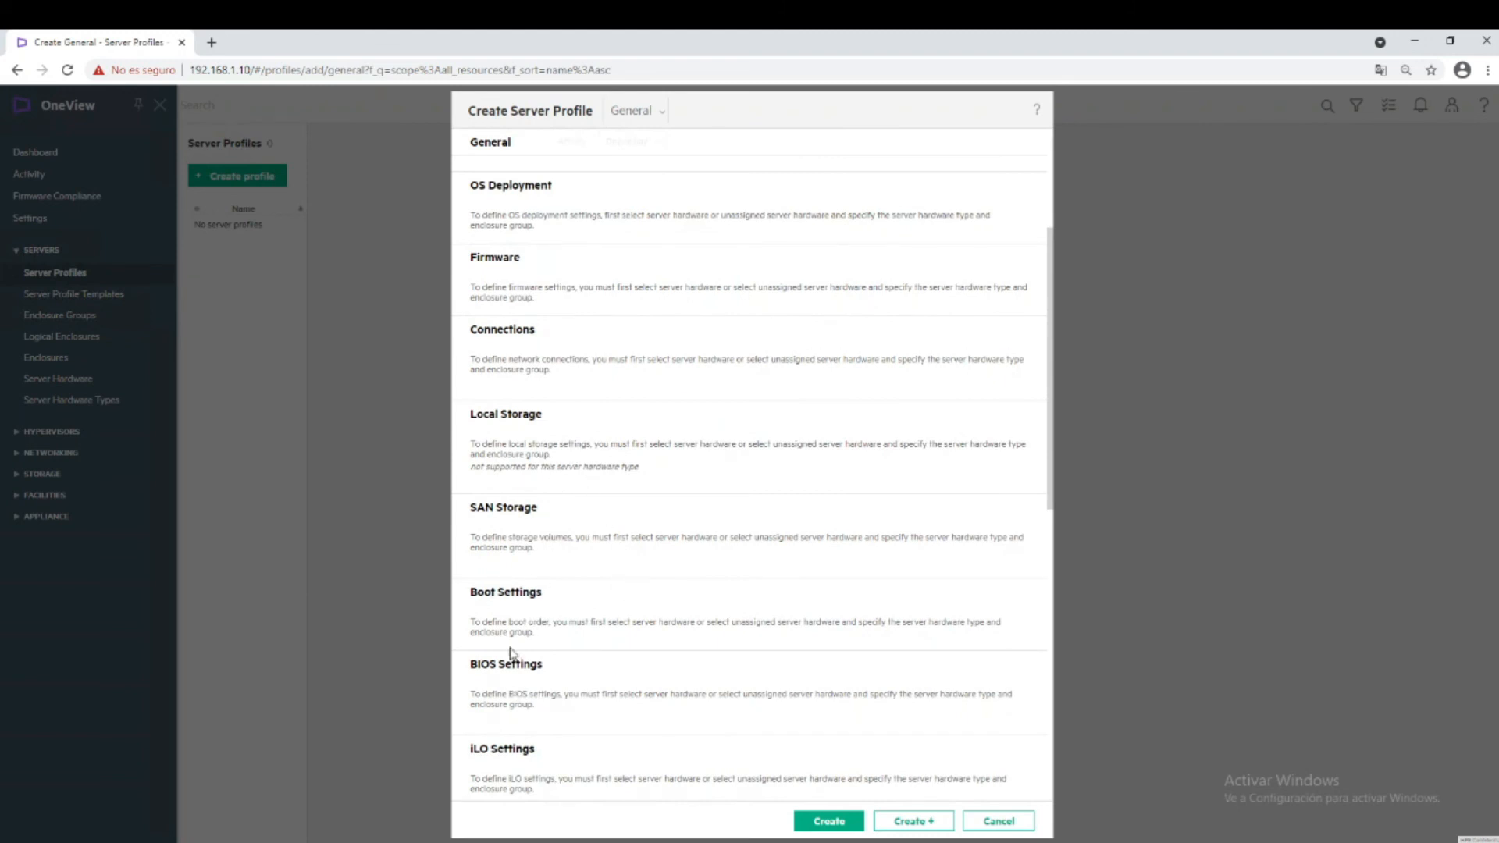
scroll(658, 731, down, 3)
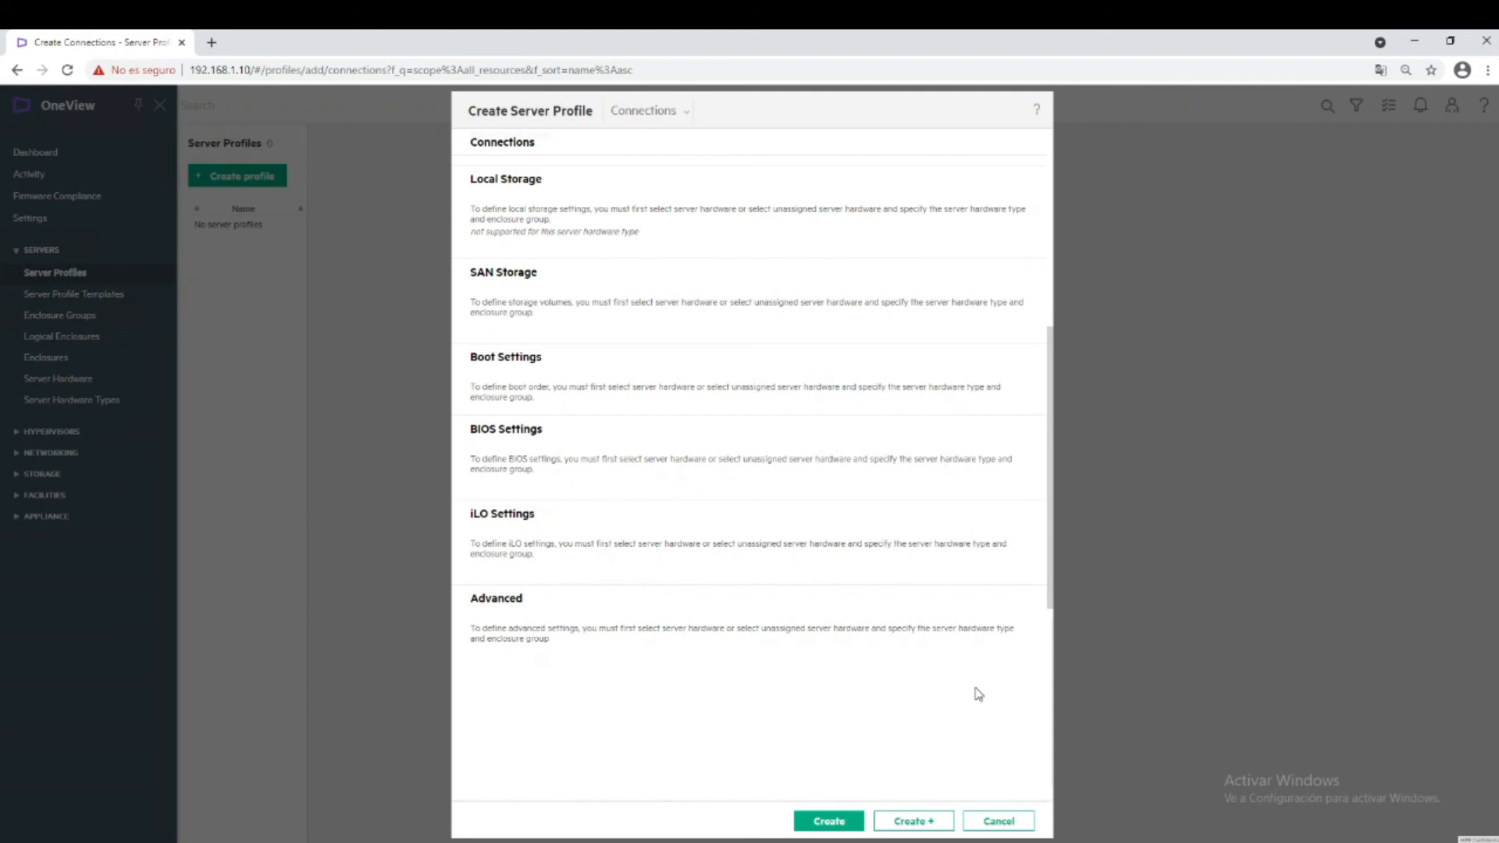
Highlight the Firmware note that server hardware must be selected first, then cancel the Create Server Profile form.
scroll(940, 652, up, 6)
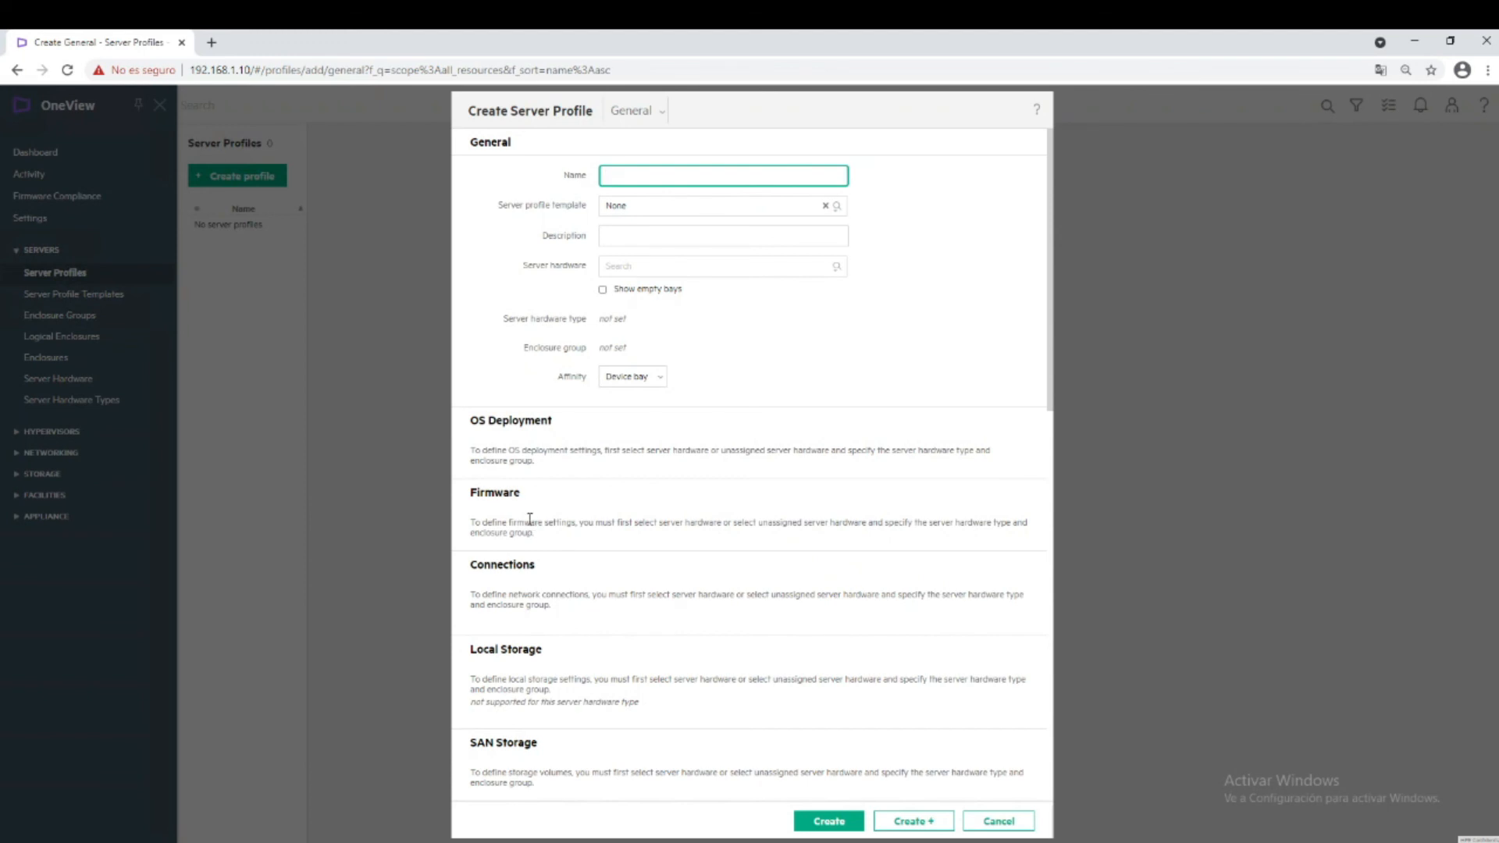
drag(524, 520, 586, 521)
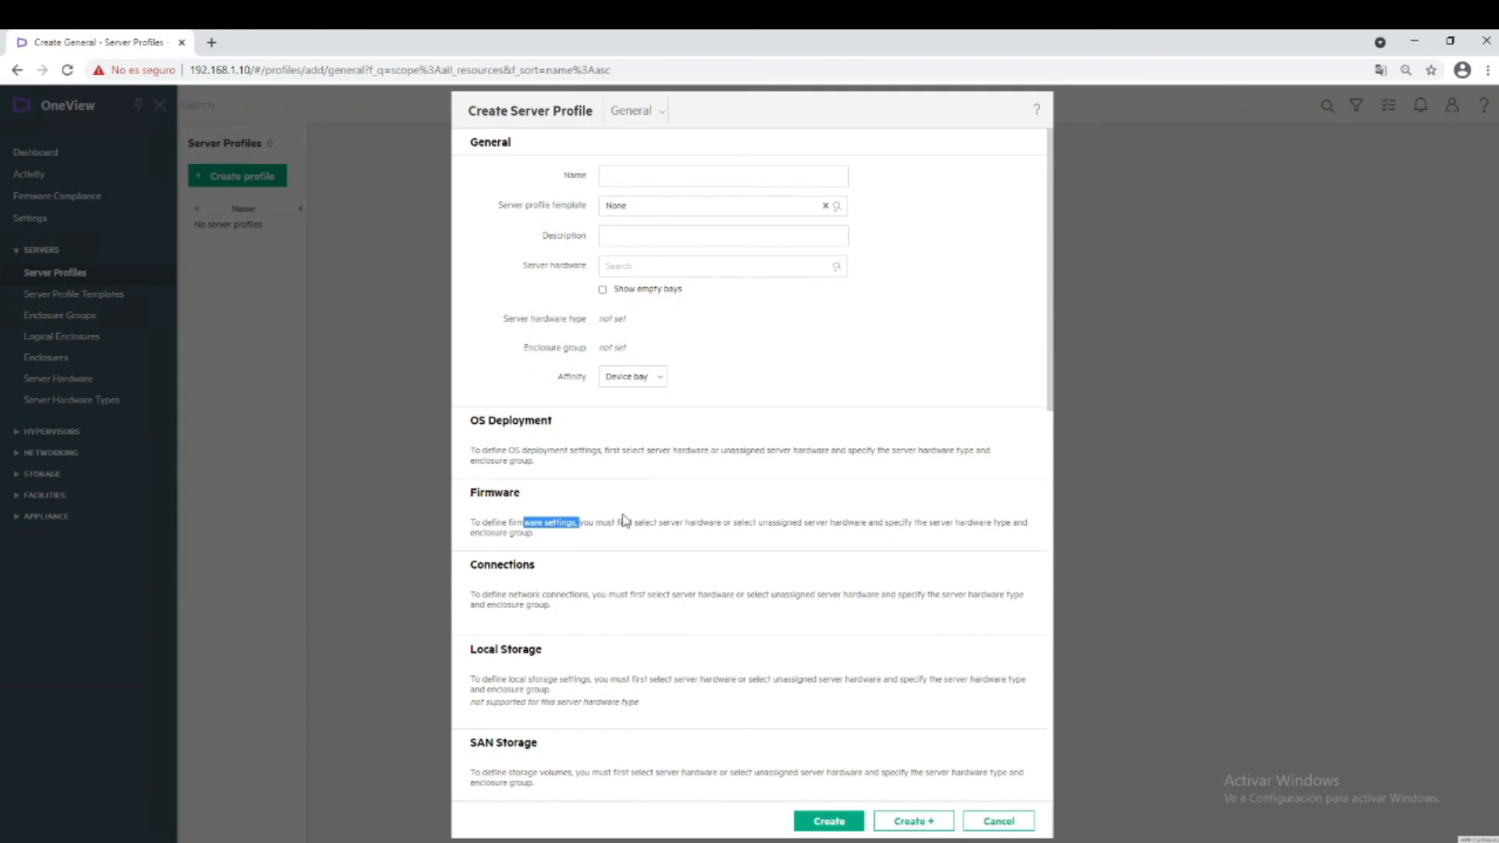
drag(594, 522, 715, 527)
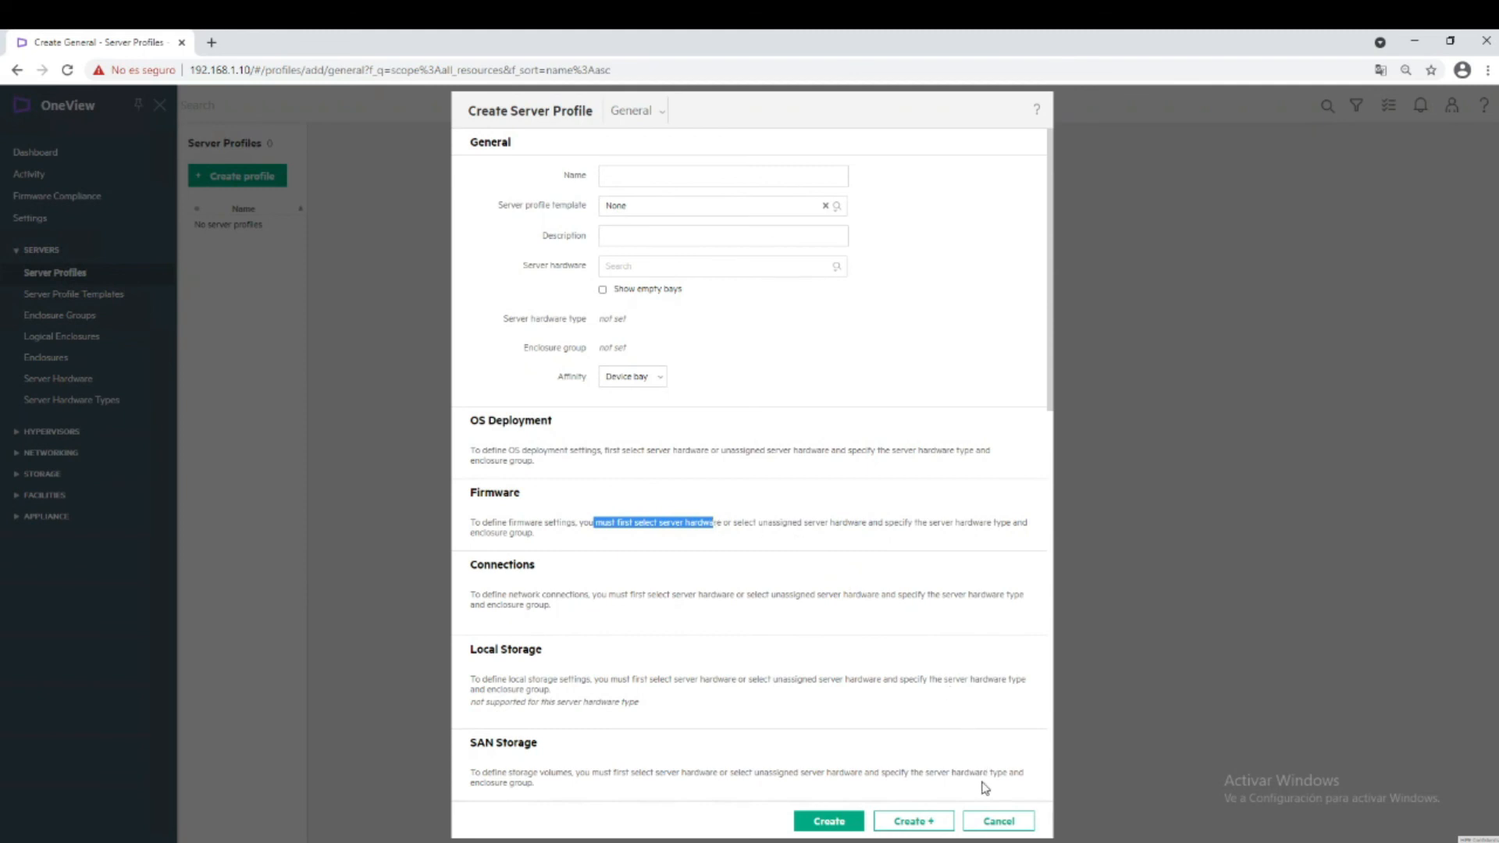
click(995, 821)
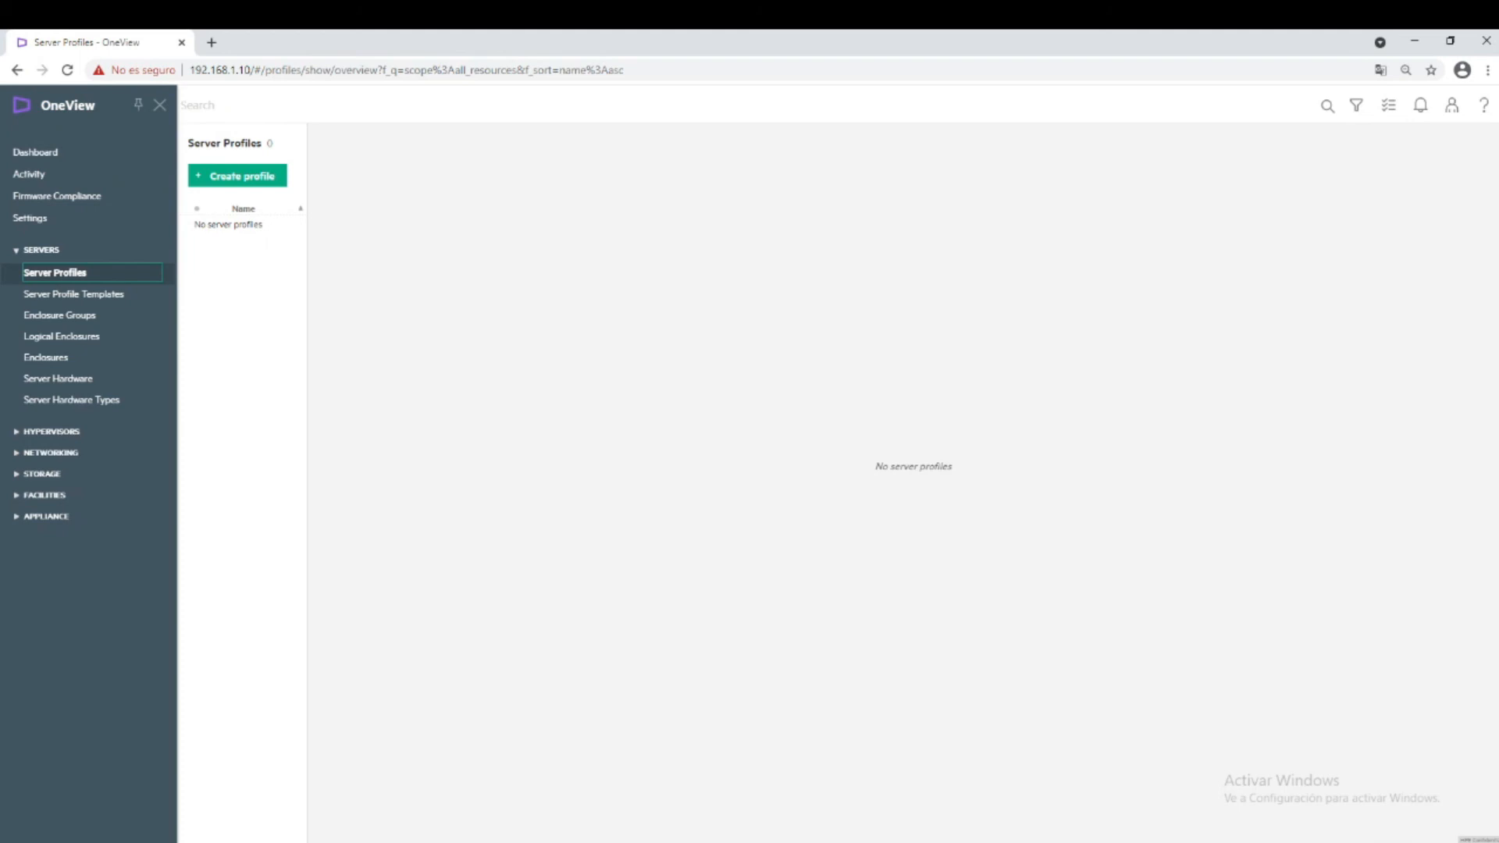
Expand NETWORKING in the left navigation to reveal Networks through Fabric Managers.
click(31, 453)
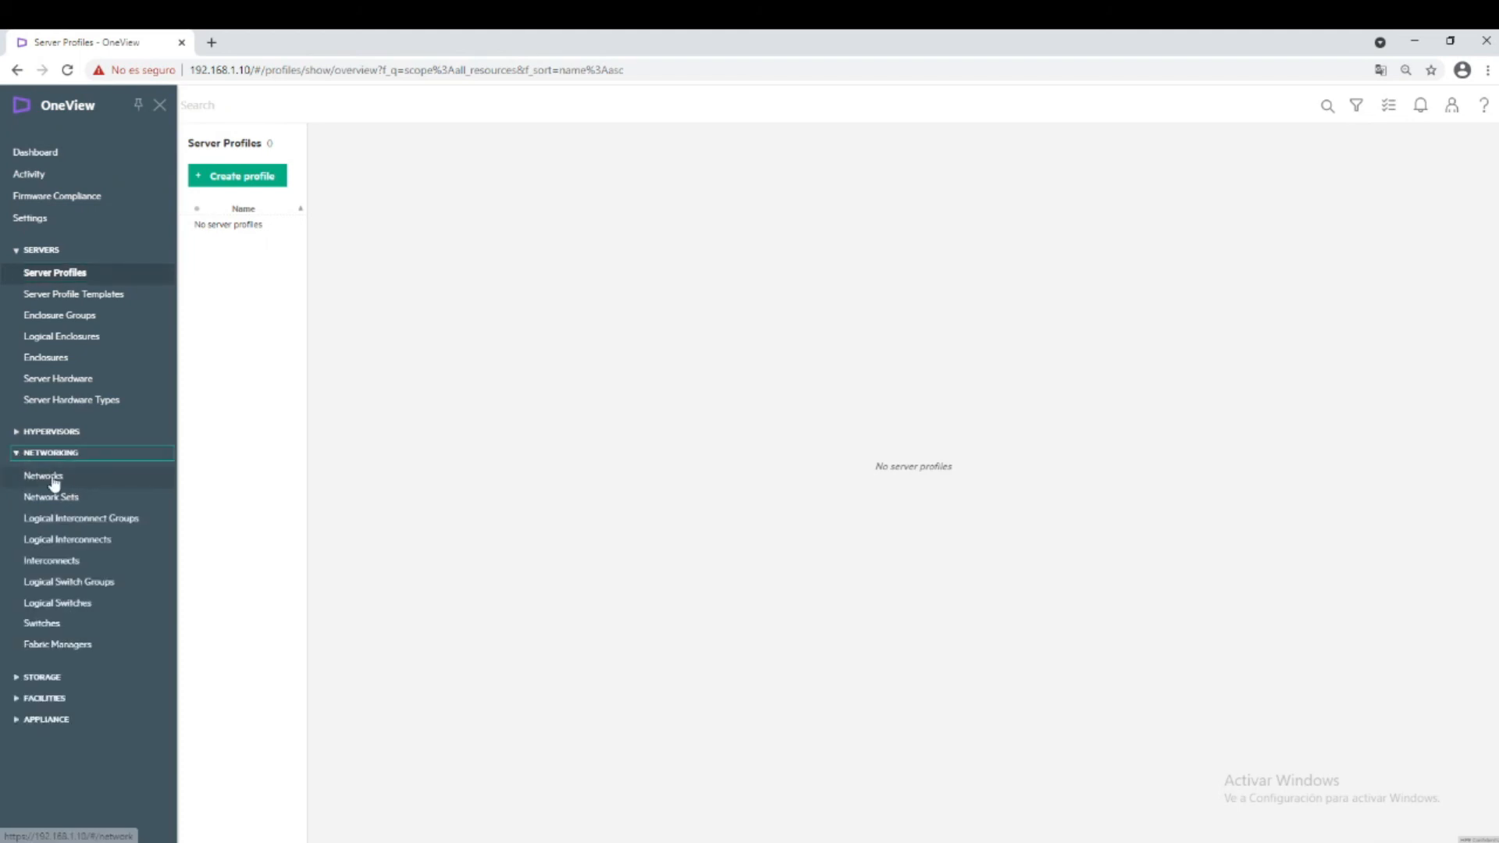